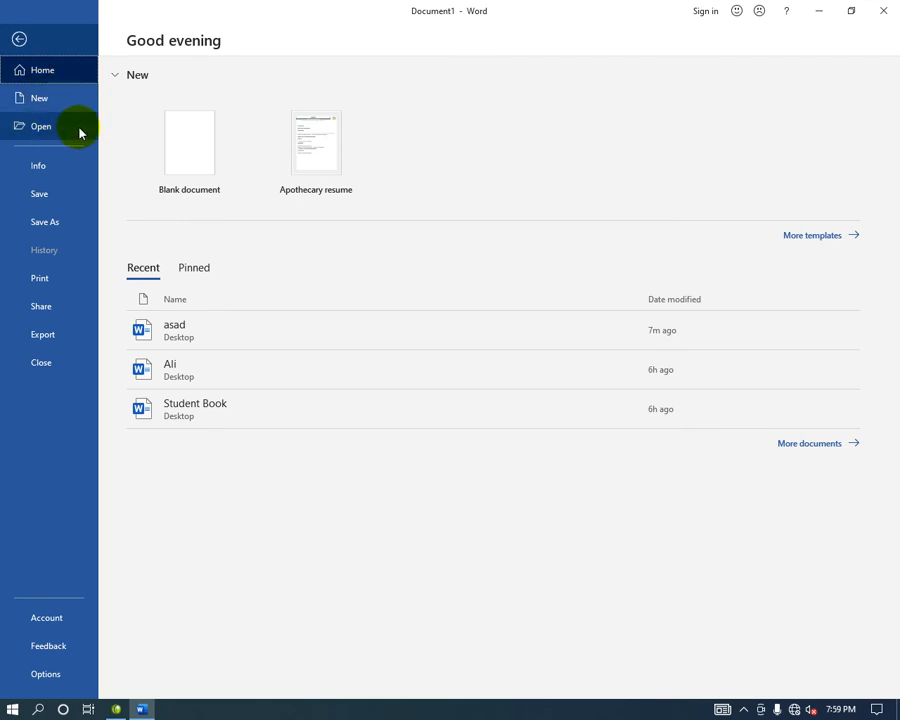
Open the File Info page and display the Protect Document options for Document1.
{"action": "left_click", "coordinate": [36, 172]}
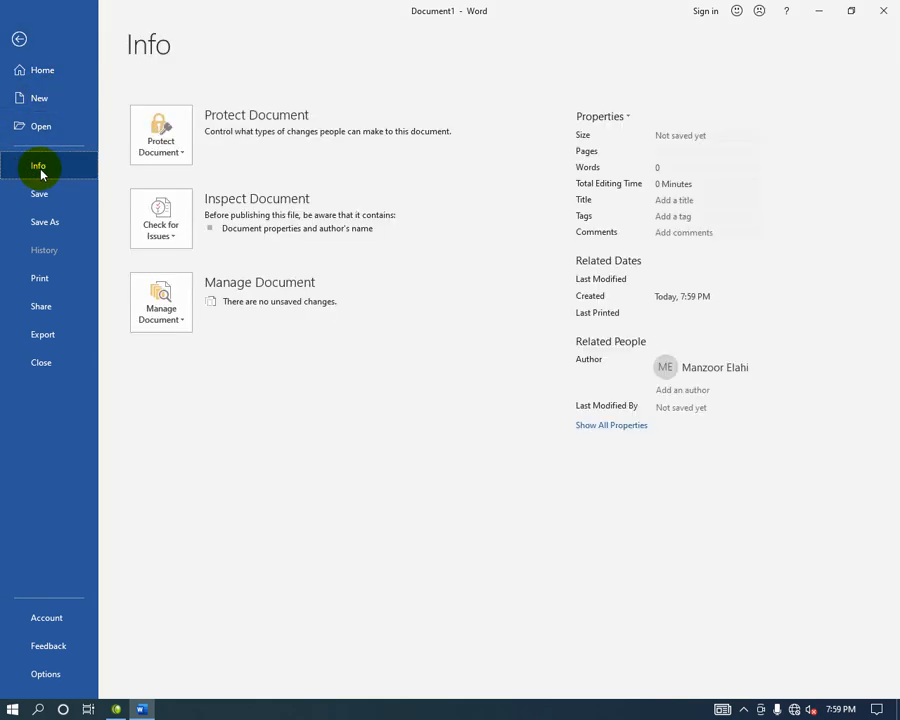
{"action": "left_click", "coordinate": [189, 137]}
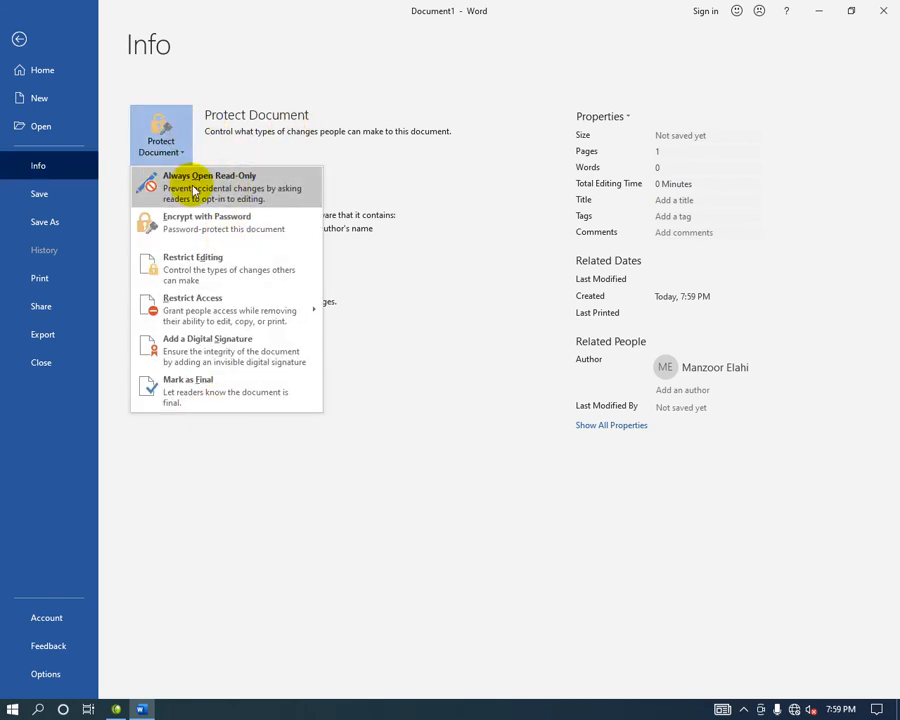
{"action": "left_click", "coordinate": [219, 66]}
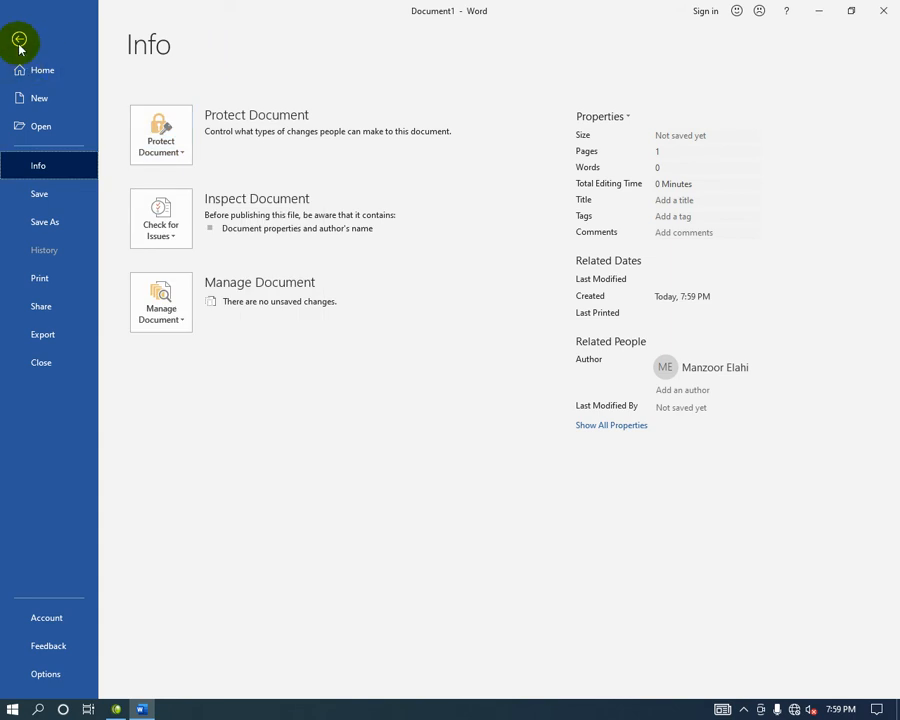
{"action": "left_click", "coordinate": [137, 132]}
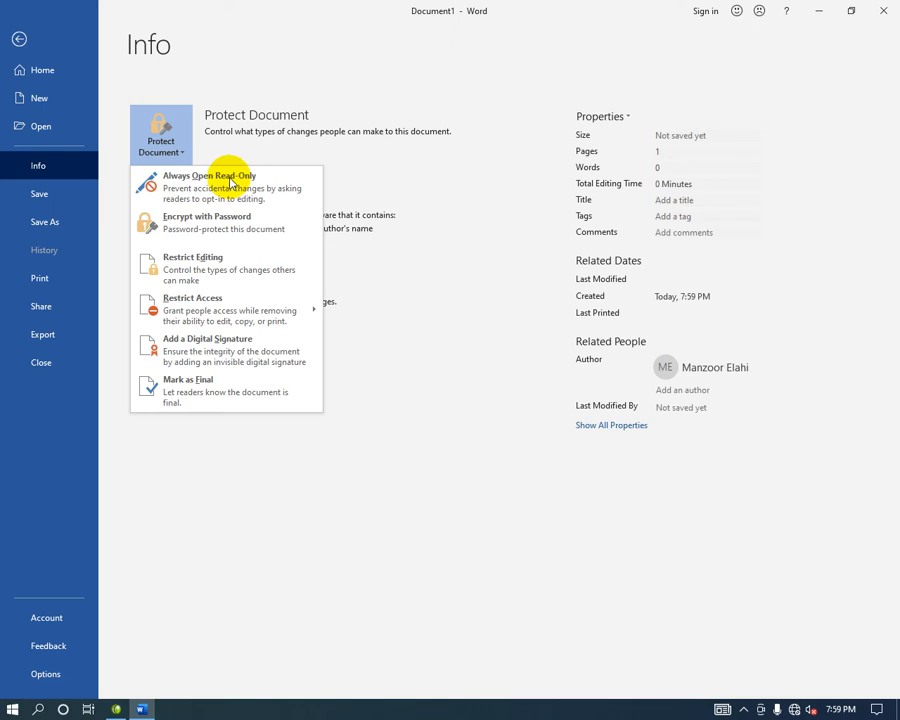
Type the heading 'England Data' and add sample paragraphs below it with =rand().
{"action": "left_click", "coordinate": [18, 39]}
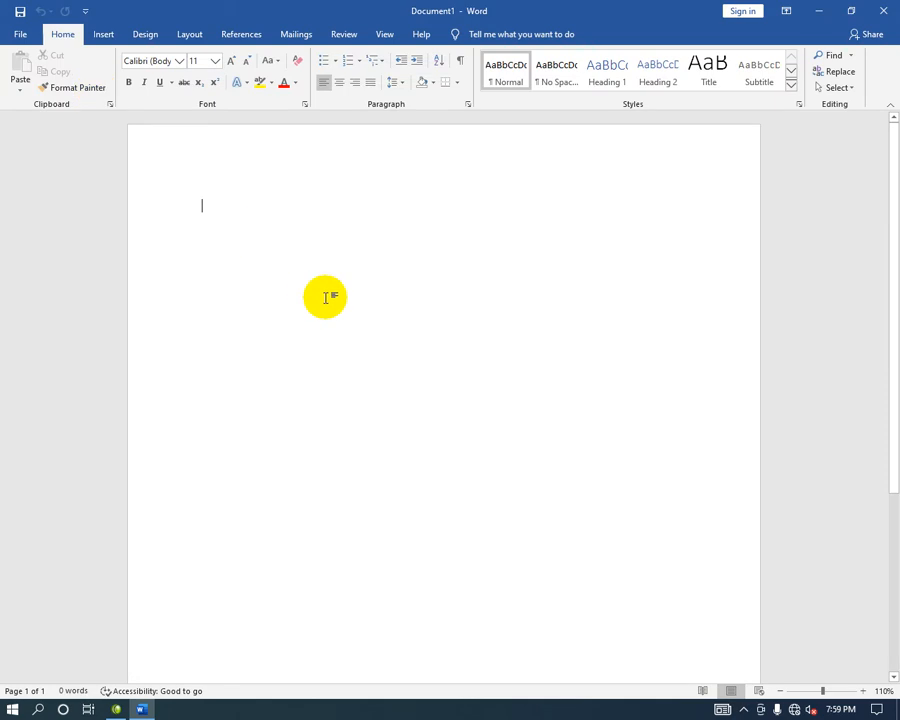
{"action": "type", "text": "Ea"}
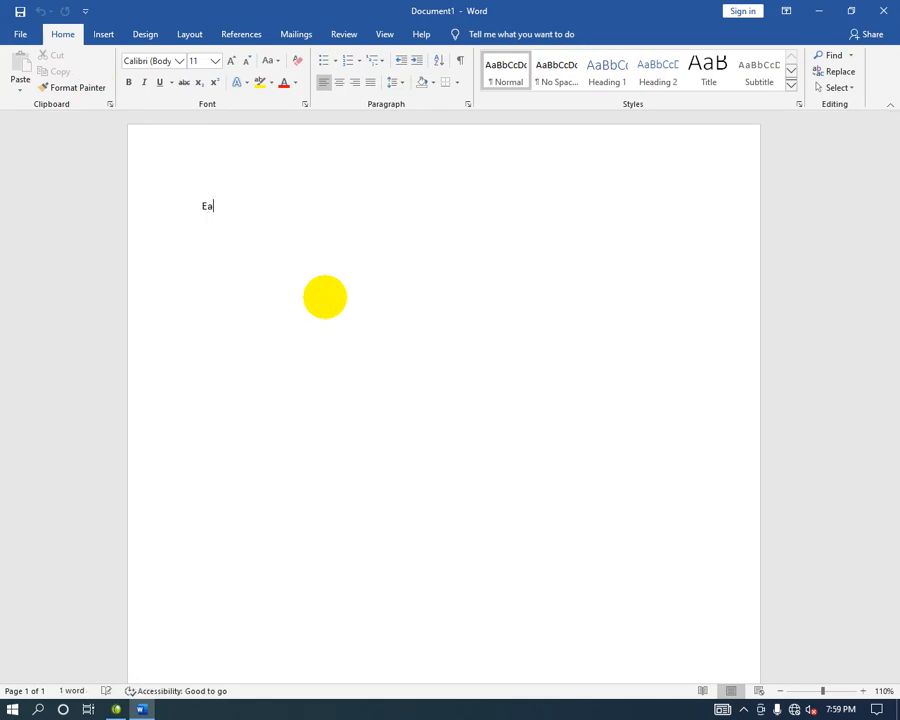
{"action": "type", "text": "land Da"}
{"action": "key", "text": "BackSpace"}
{"action": "key", "text": "BackSpace"}
{"action": "key", "text": "BackSpace"}
{"action": "type", "text": "nd Dandnd()"}
{"action": "key", "text": "Return"}
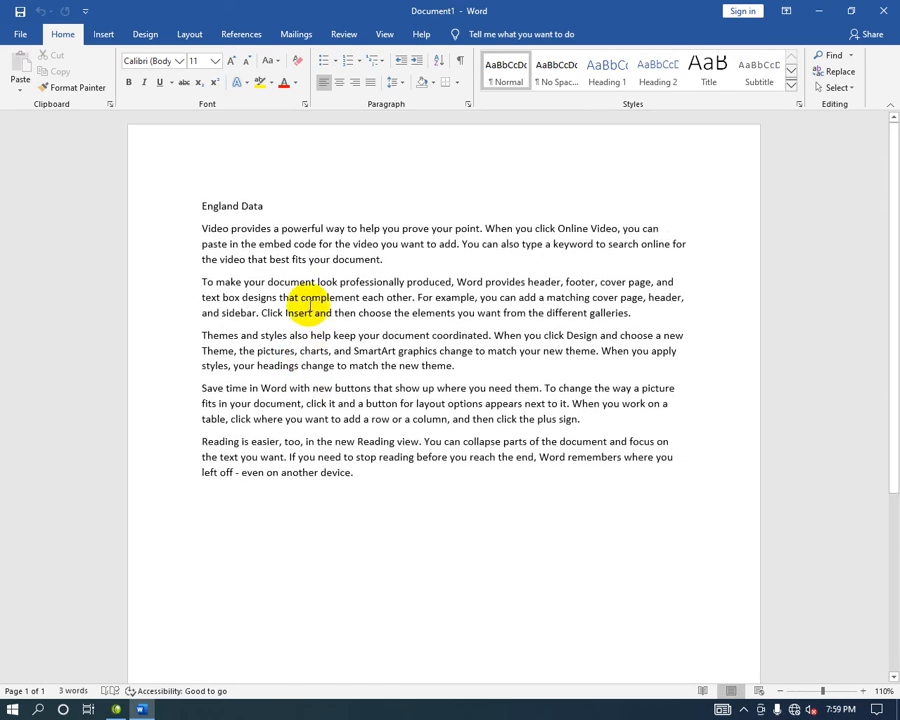
Format the England Data heading as 18 pt, bold and blue, then go to File.
{"action": "left_click", "coordinate": [187, 207]}
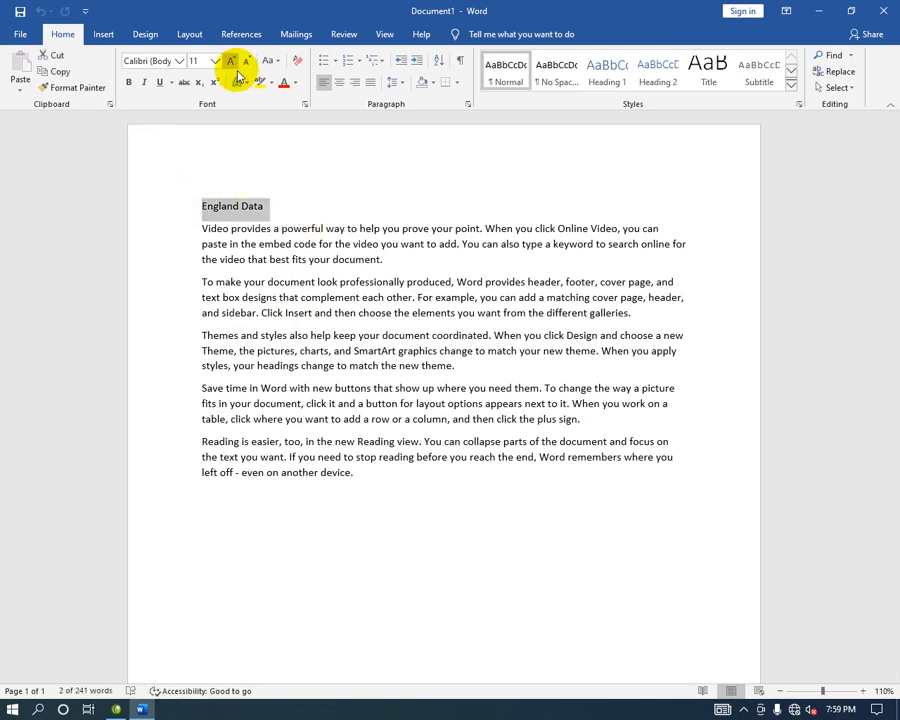
{"action": "left_click", "coordinate": [230, 61]}
{"action": "left_click", "coordinate": [230, 61]}
{"action": "left_click", "coordinate": [230, 61]}
{"action": "left_click", "coordinate": [230, 61]}
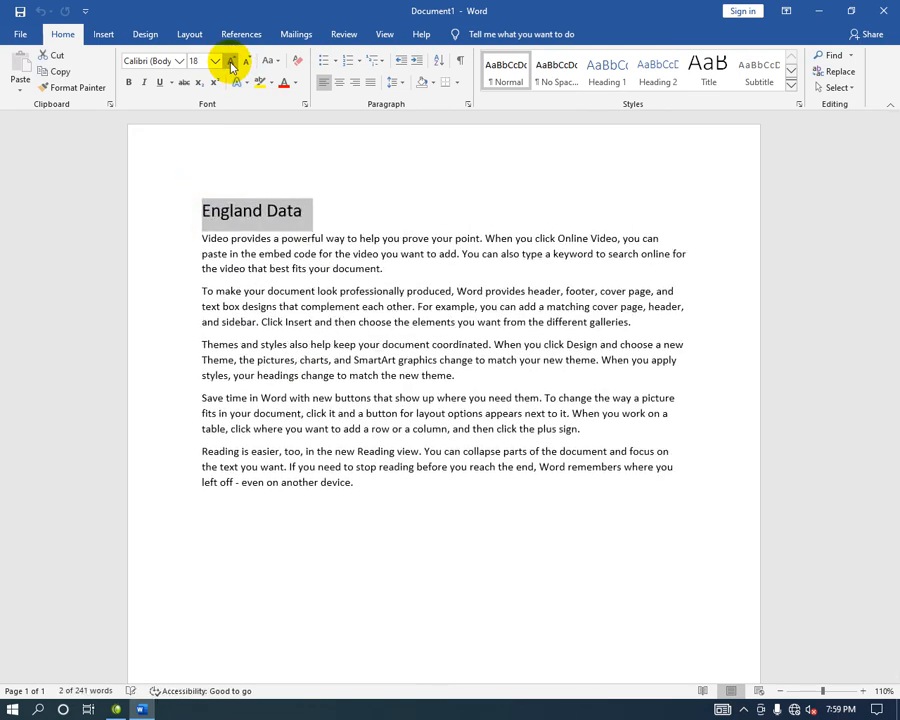
{"action": "left_click", "coordinate": [136, 83]}
{"action": "left_click", "coordinate": [294, 83]}
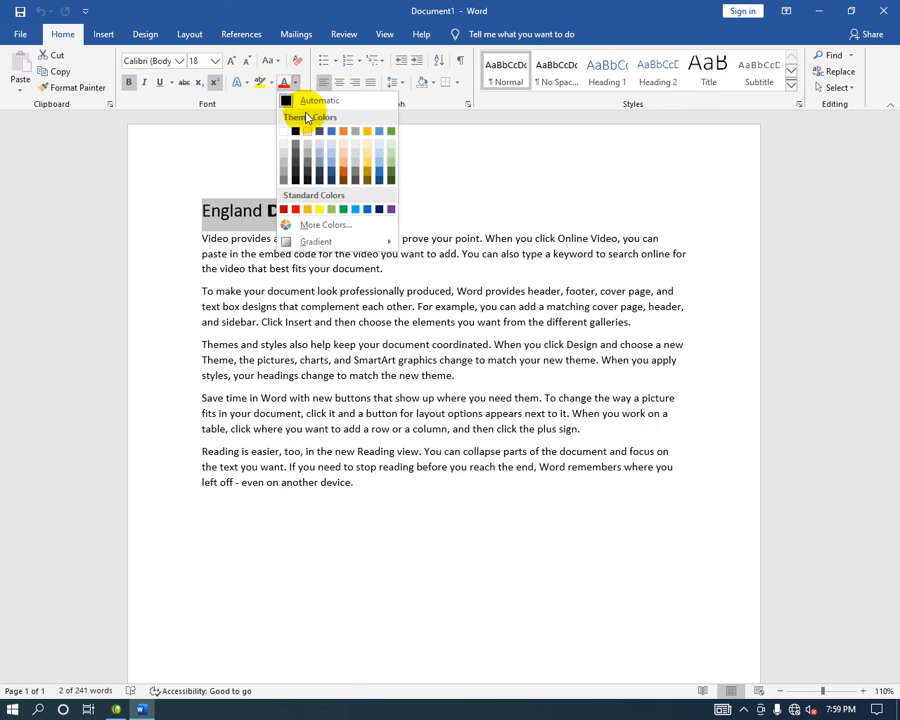
{"action": "left_click", "coordinate": [366, 210]}
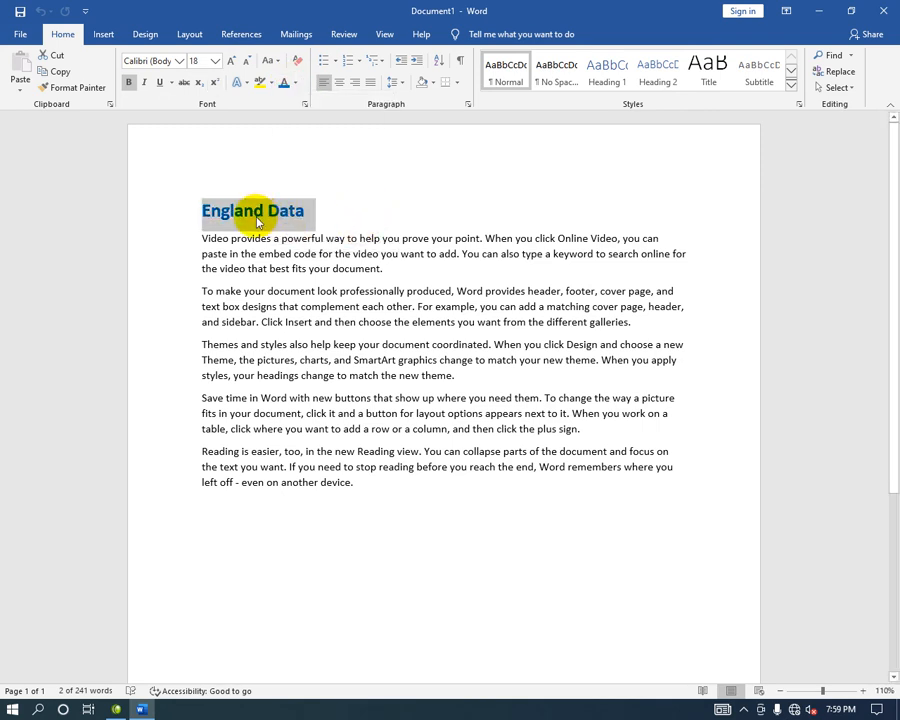
{"action": "left_click", "coordinate": [24, 34]}
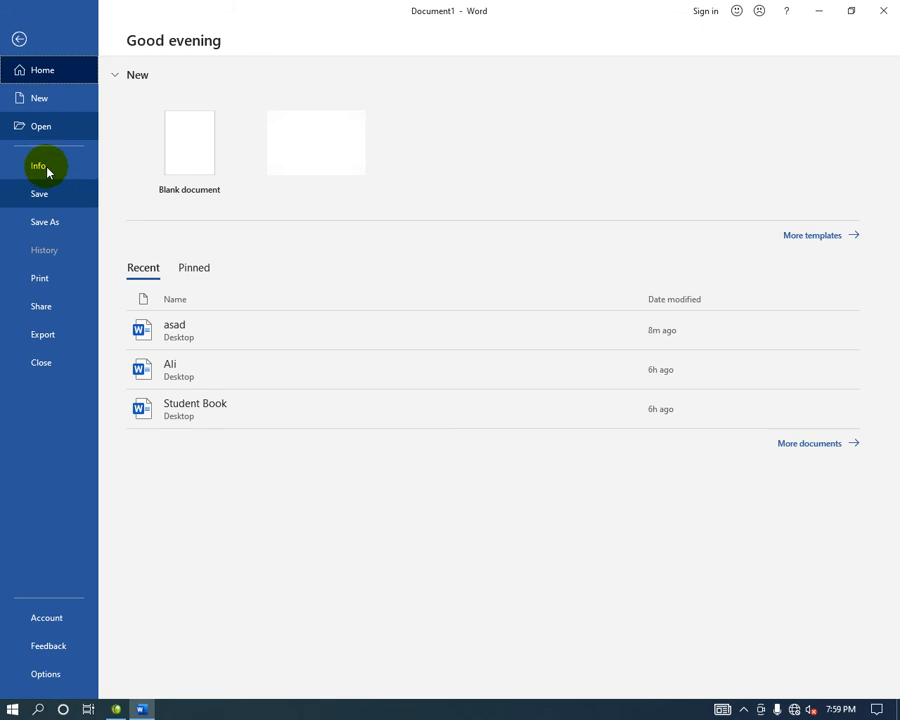
Set the document to Always Open Read-Only under Protect Document.
{"action": "left_click", "coordinate": [47, 168]}
{"action": "left_click", "coordinate": [152, 147]}
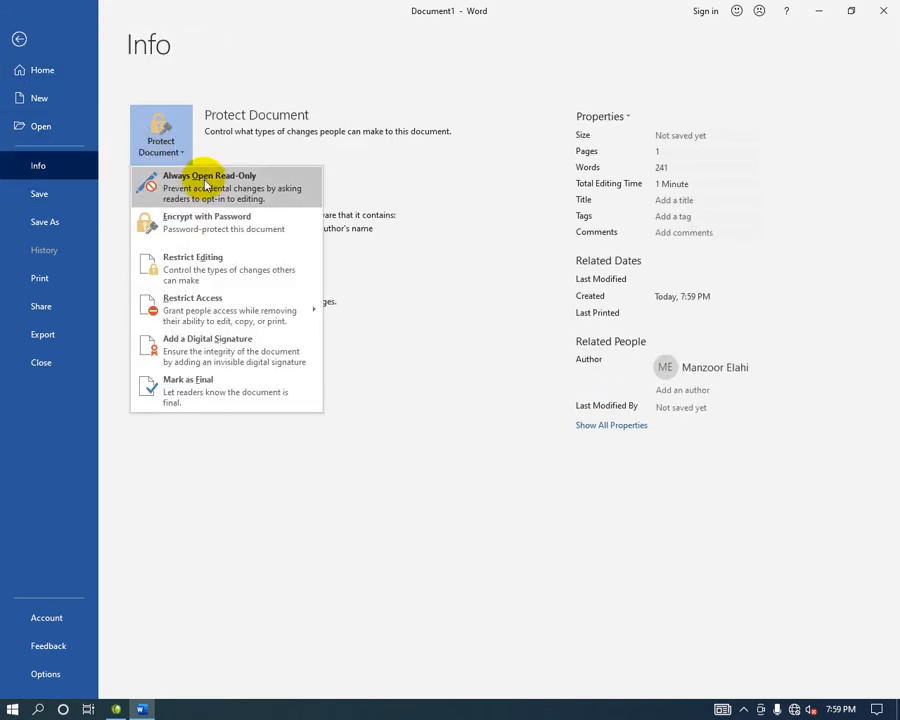
{"action": "left_click", "coordinate": [208, 184]}
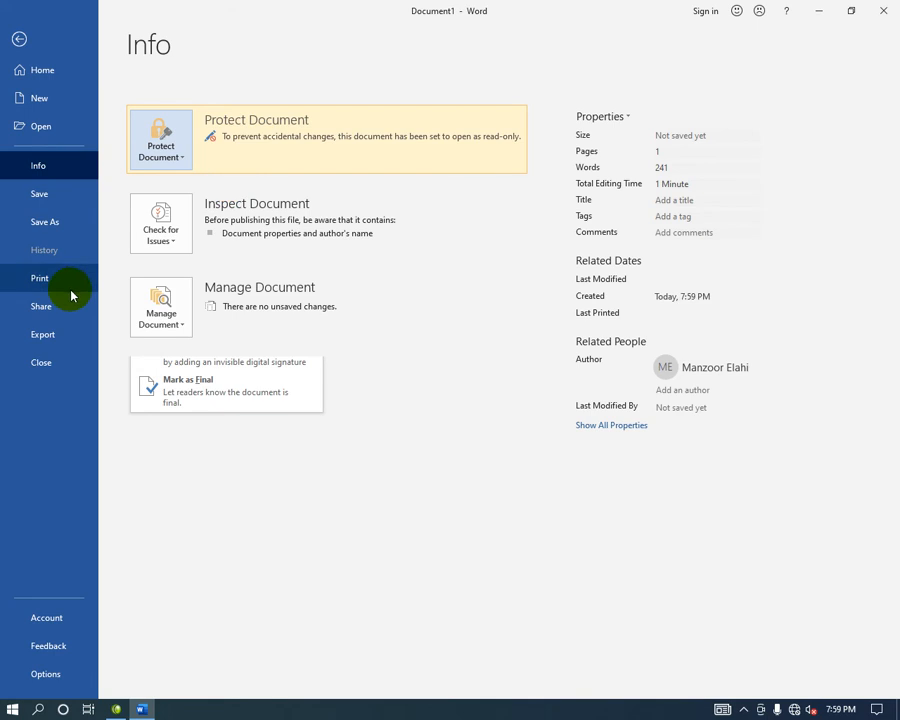
Begin saving the file as England Data in the Desktop folder.
{"action": "left_click", "coordinate": [67, 226]}
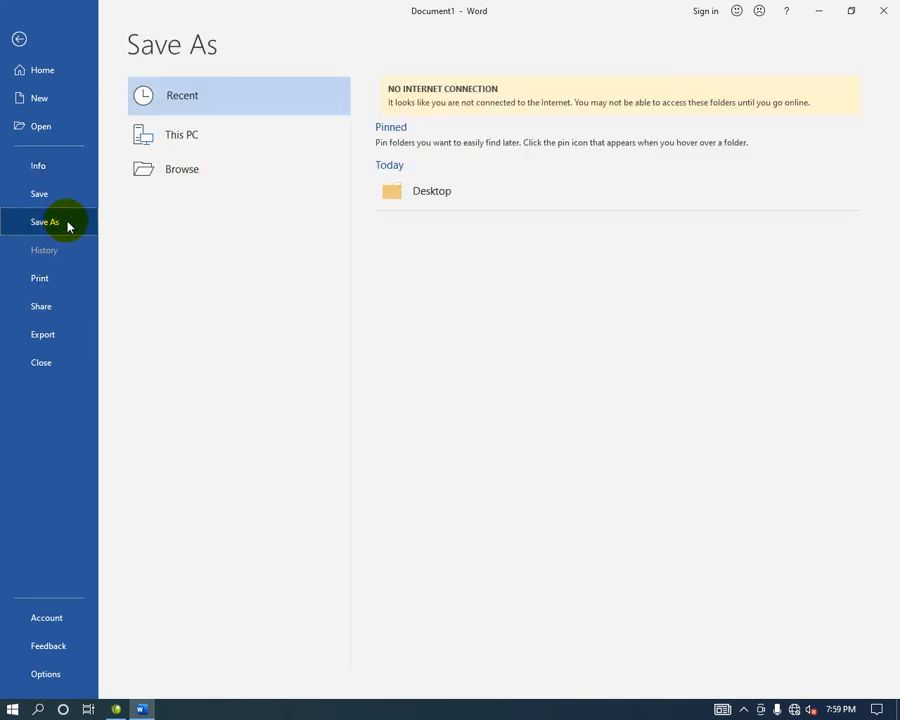
{"action": "left_click", "coordinate": [196, 184]}
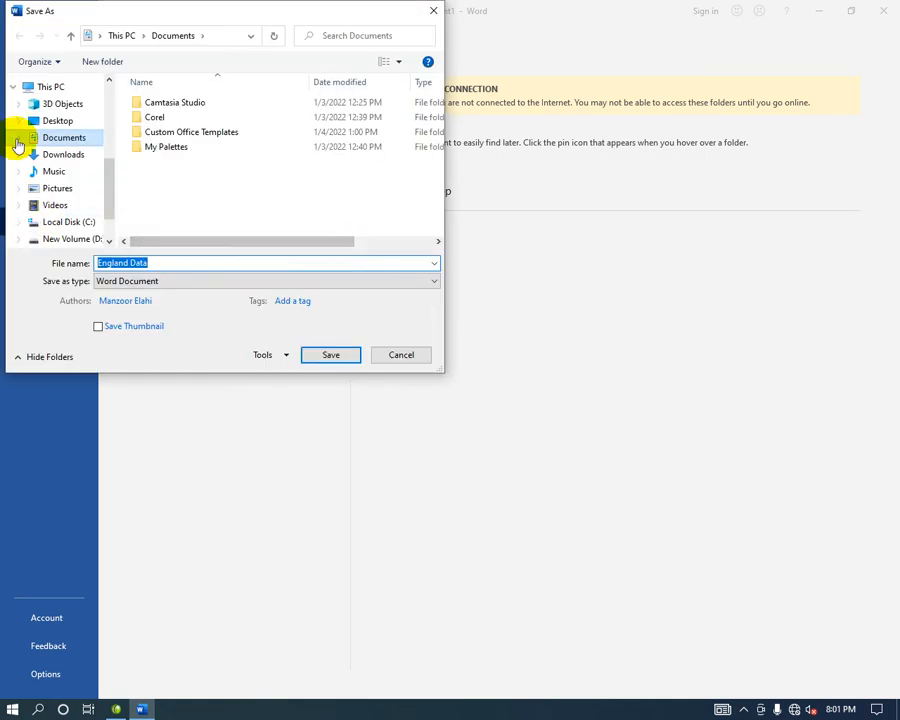
{"action": "left_click", "coordinate": [86, 121]}
{"action": "left_click", "coordinate": [160, 263]}
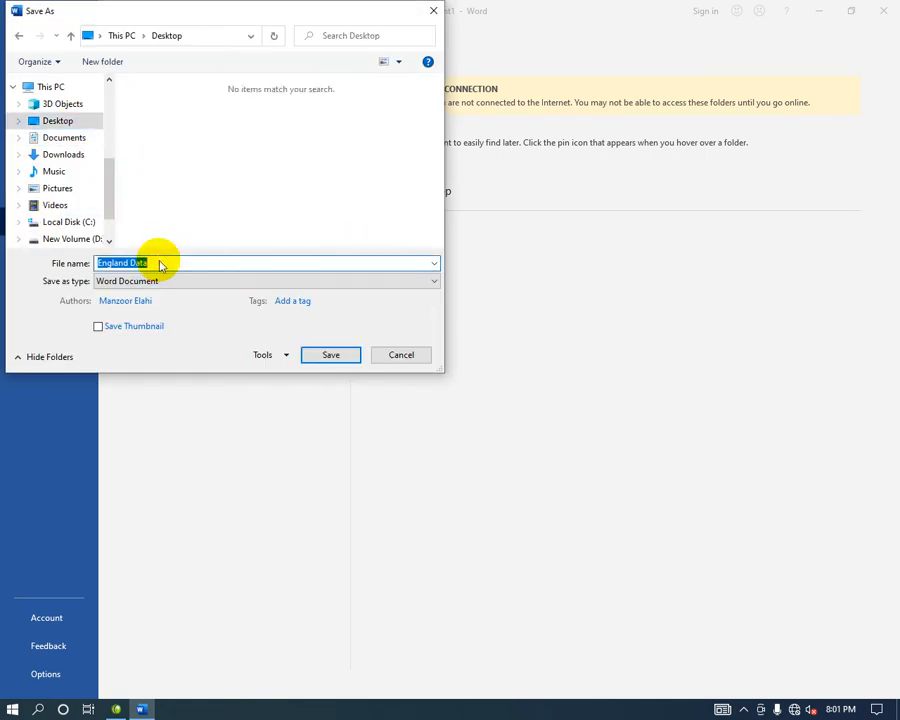
{"action": "left_click", "coordinate": [273, 353]}
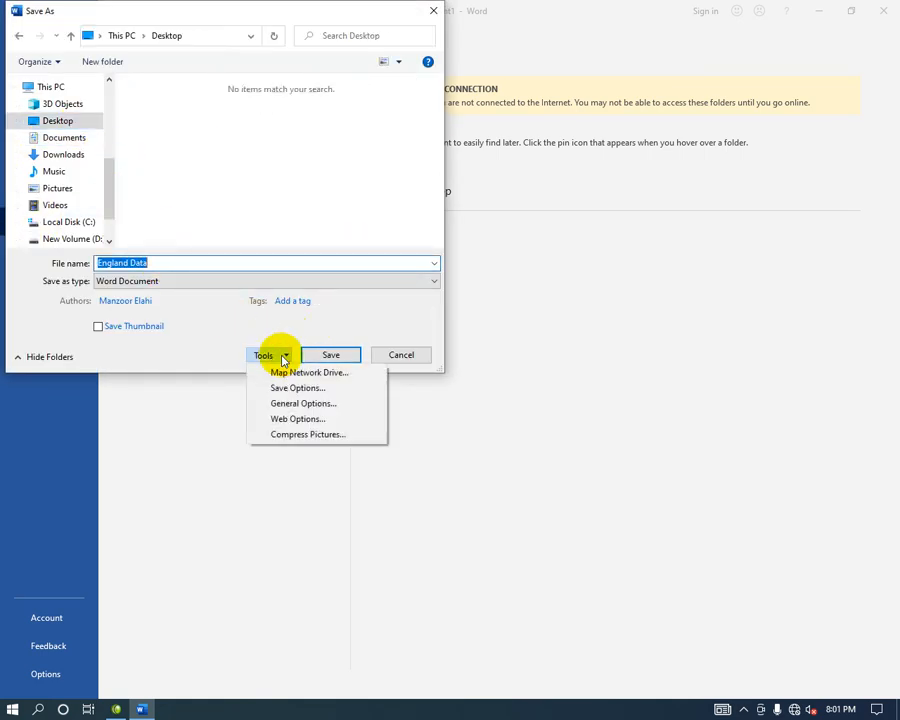
In General Options, enter a password to open and a password to modify.
{"action": "left_click", "coordinate": [305, 403]}
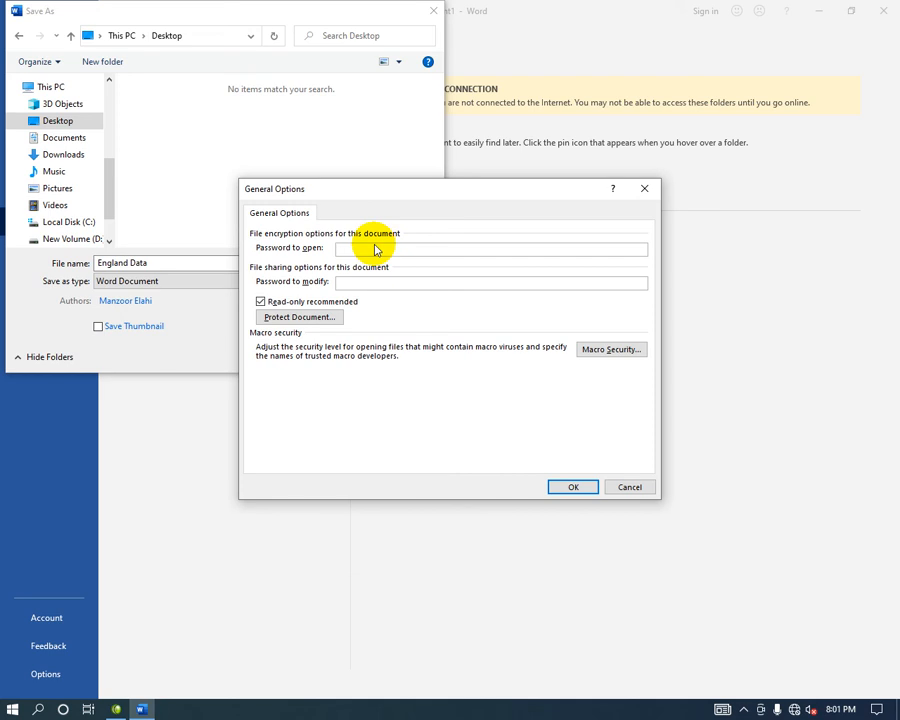
{"action": "type", "text": "1234"}
{"action": "key", "text": "Return"}
{"action": "type", "text": "1"}
{"action": "key", "text": "Escape"}
{"action": "left_click", "coordinate": [364, 248]}
{"action": "type", "text": "1"}
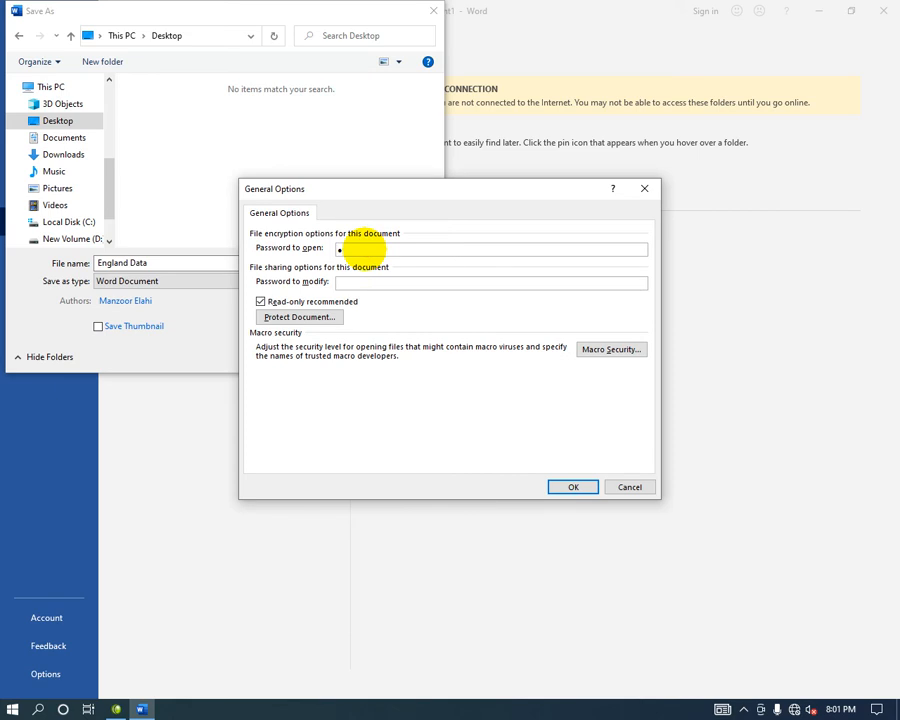
{"action": "left_click", "coordinate": [372, 283]}
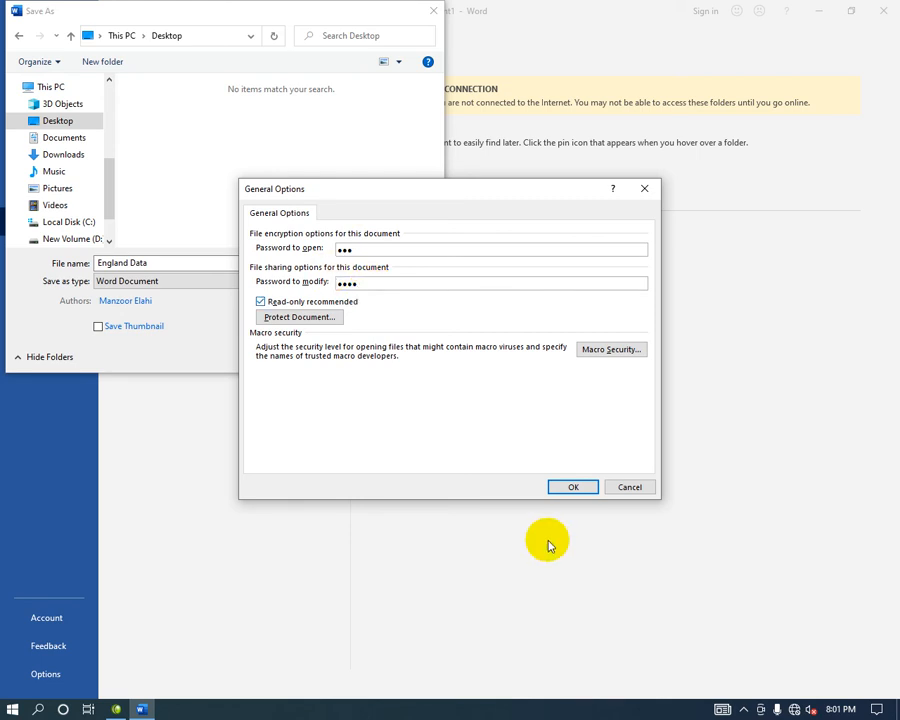
Reconfirm both passwords and save England Data to the Desktop.
{"action": "left_click", "coordinate": [568, 488]}
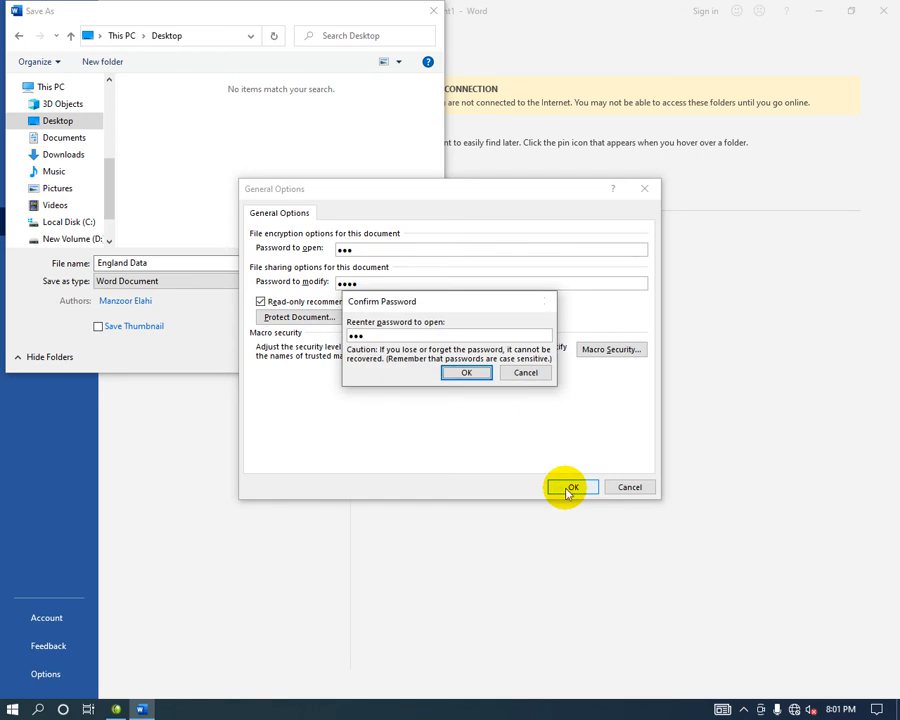
{"action": "key", "text": "Return"}
{"action": "type", "text": "1"}
{"action": "key", "text": "Return"}
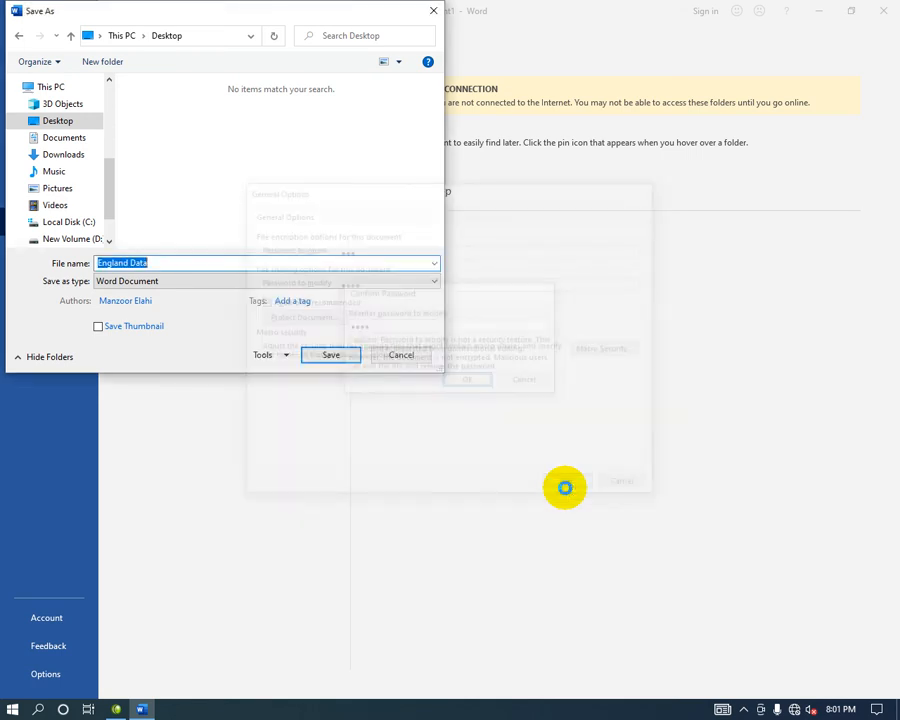
{"action": "left_click", "coordinate": [333, 358]}
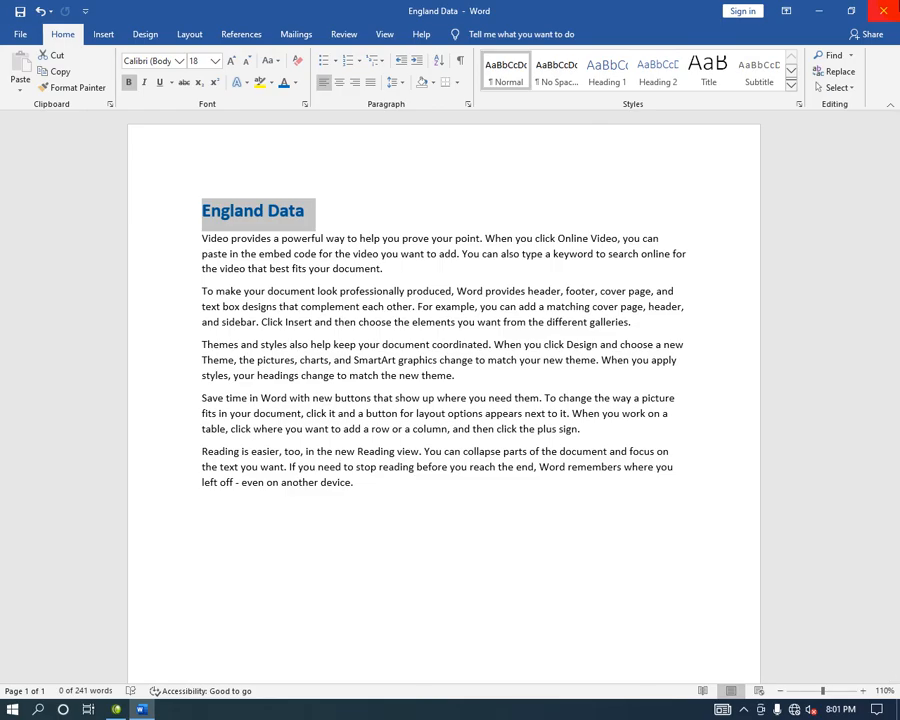
Close England Data and move its file icon to the desktop centre.
{"action": "left_click", "coordinate": [884, 11]}
{"action": "left_click_drag", "start_coordinate": [26, 94], "coordinate": [366, 303]}
{"action": "left_click_drag", "start_coordinate": [139, 123], "coordinate": [36, 265]}
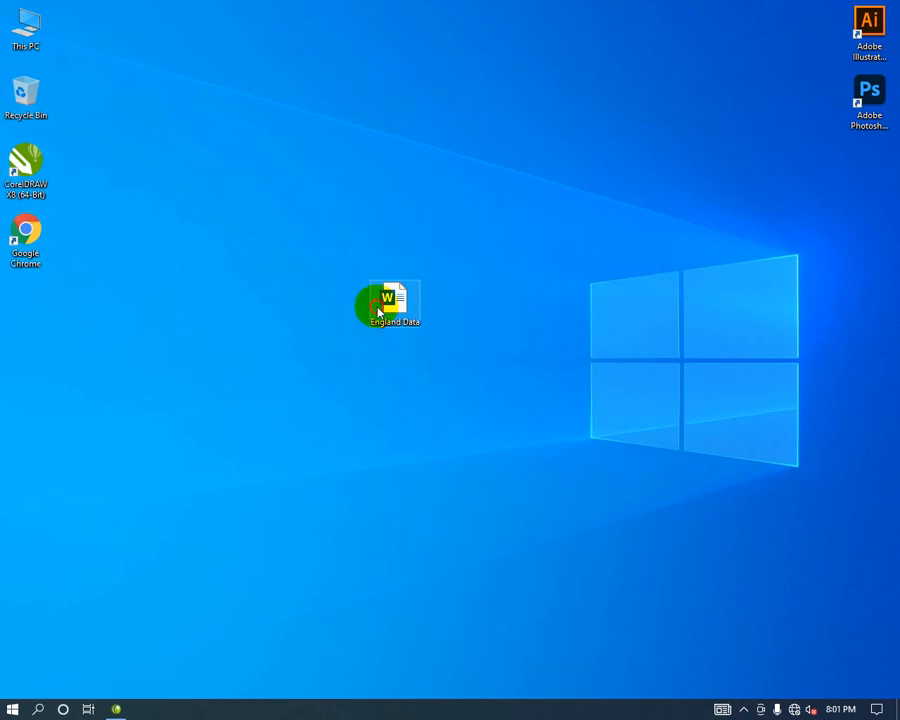
Reopen England Data with the open password and choose Read-Only mode.
{"action": "double_click", "coordinate": [378, 308]}
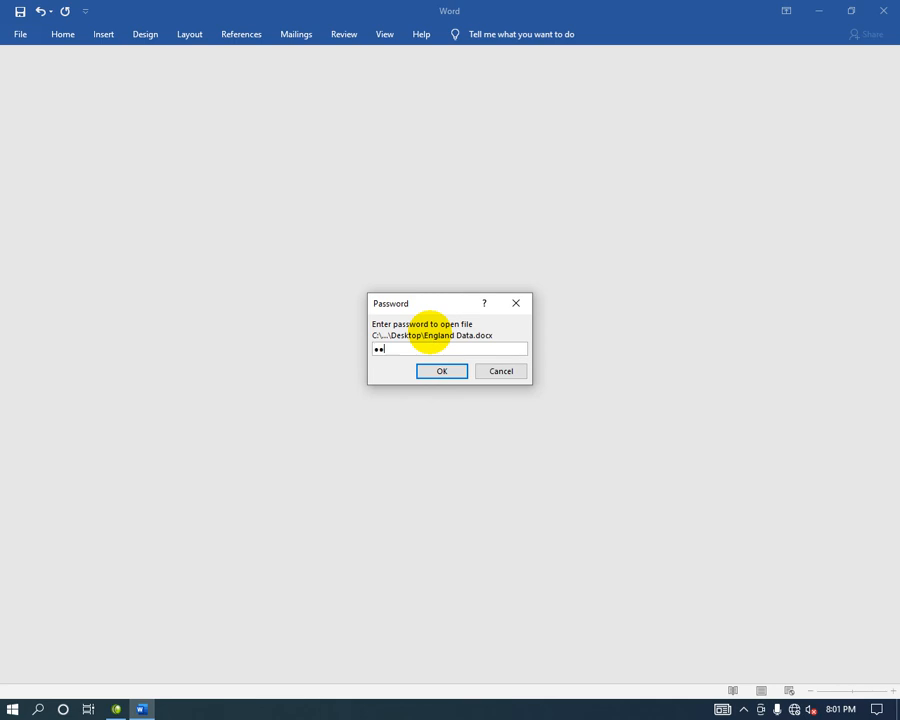
{"action": "key", "text": "Return"}
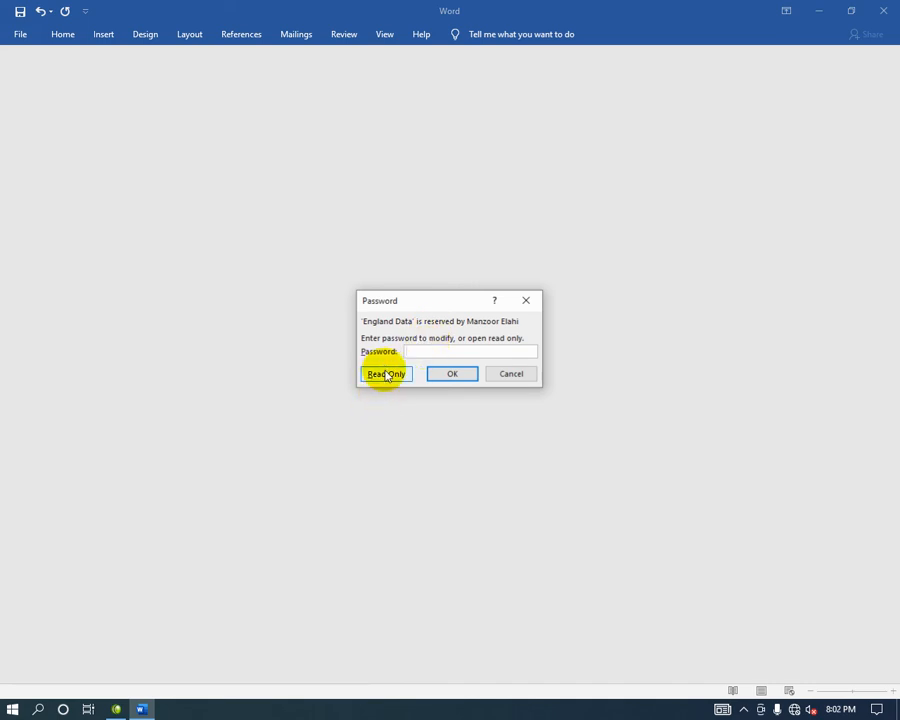
{"action": "left_click", "coordinate": [484, 352]}
{"action": "left_click", "coordinate": [399, 375]}
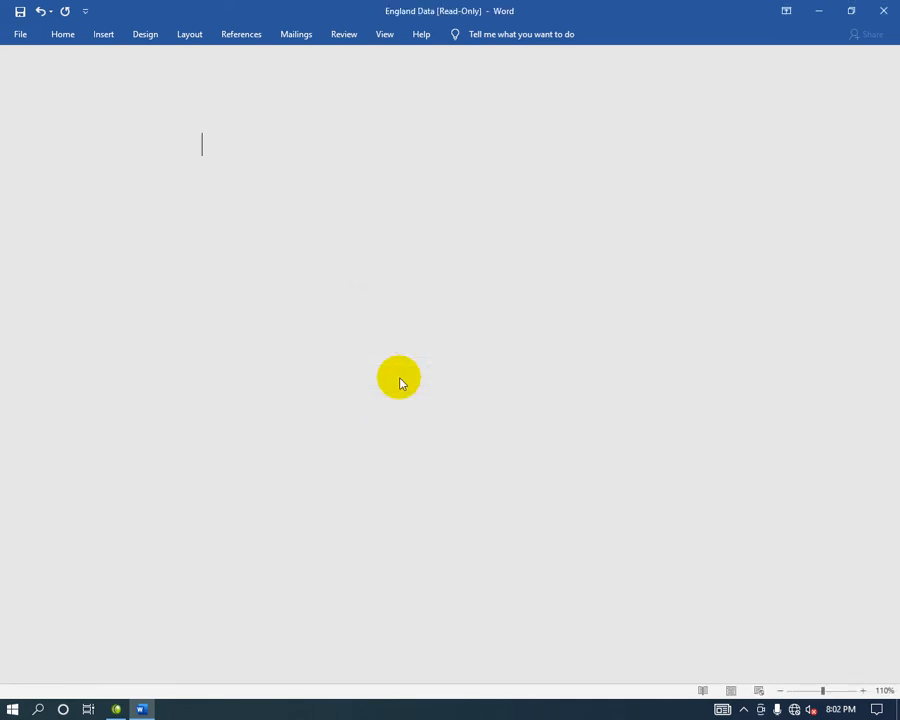
{"action": "scroll", "coordinate": [424, 374], "scroll_direction": "down", "scroll_amount": 3}
{"action": "scroll", "coordinate": [420, 400], "scroll_direction": "up", "scroll_amount": 3}
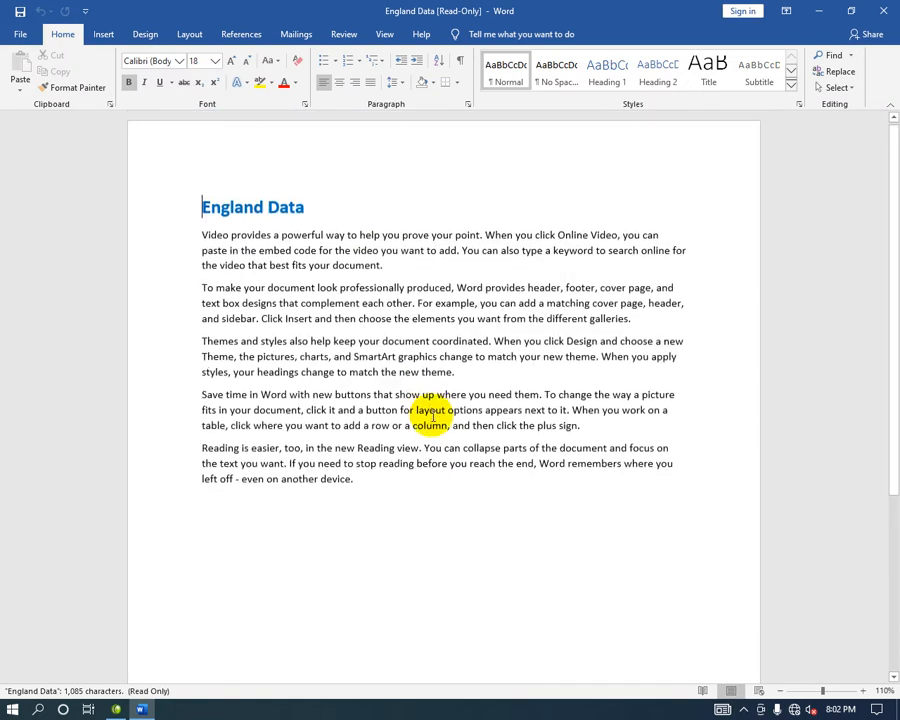
Type test text and check that Ctrl+S only offers Save As for the read-only file.
{"action": "left_click", "coordinate": [462, 540]}
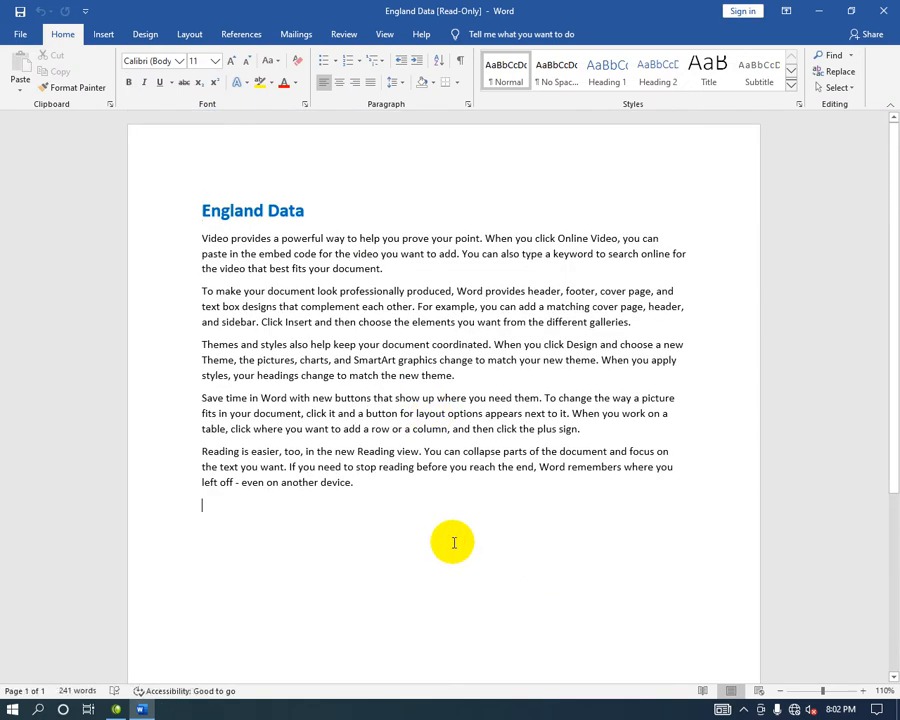
{"action": "type", "text": "gfsdfsfsdfs"}
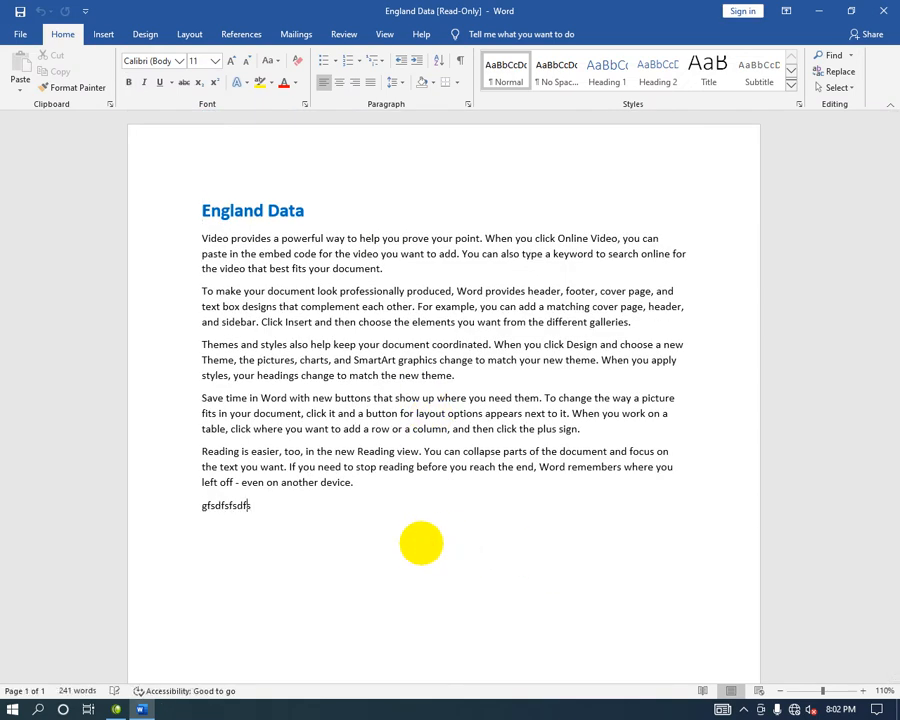
{"action": "type", "text": "fsdfsdfsdfsfsdfsdfsdfsdf"}
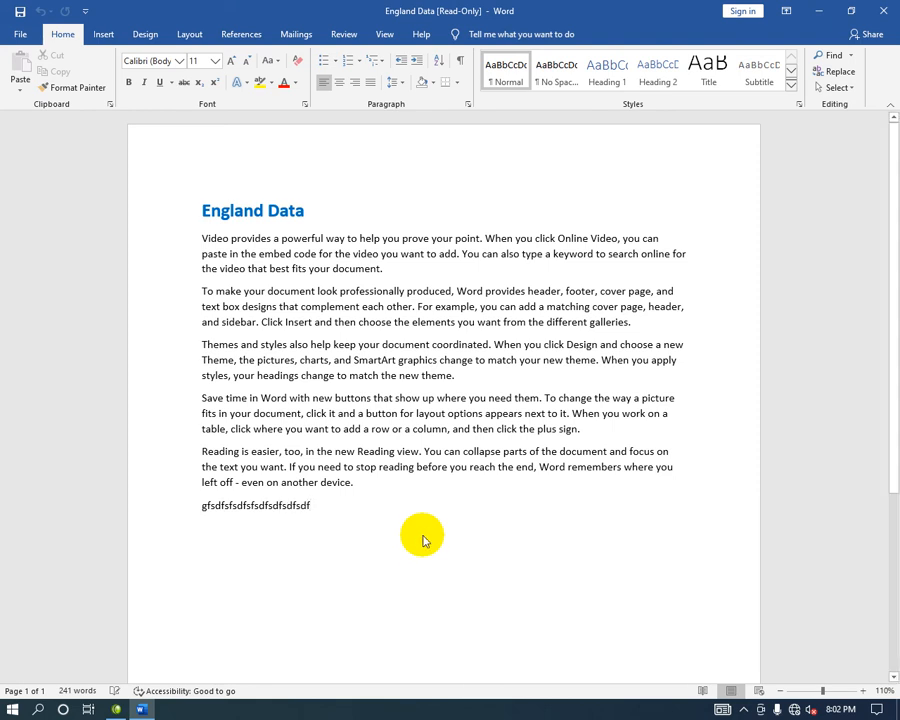
{"action": "key", "text": "ctrl+s"}
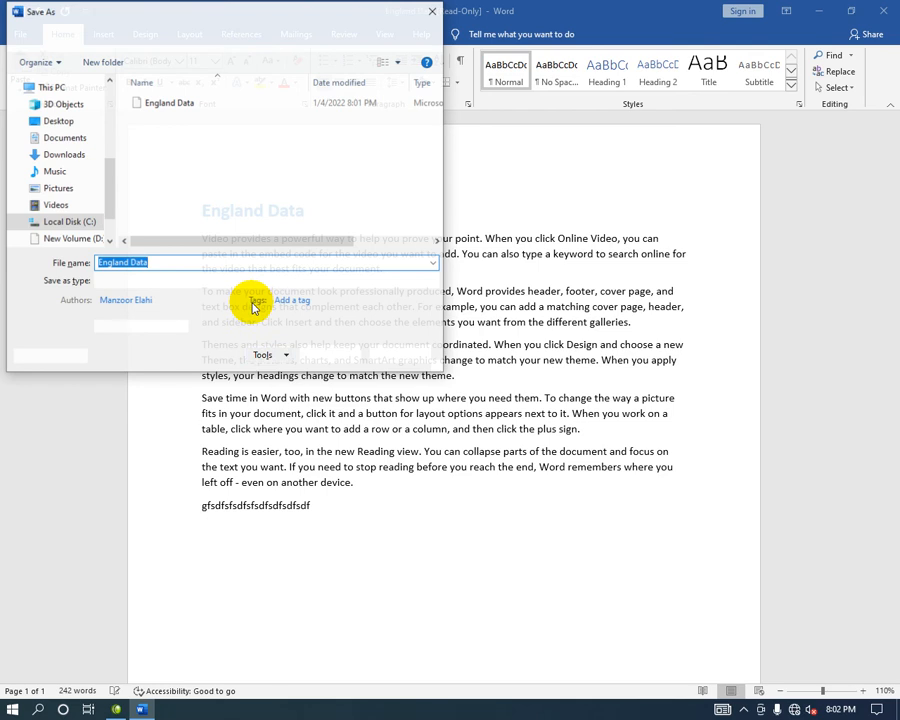
{"action": "key", "text": "Escape"}
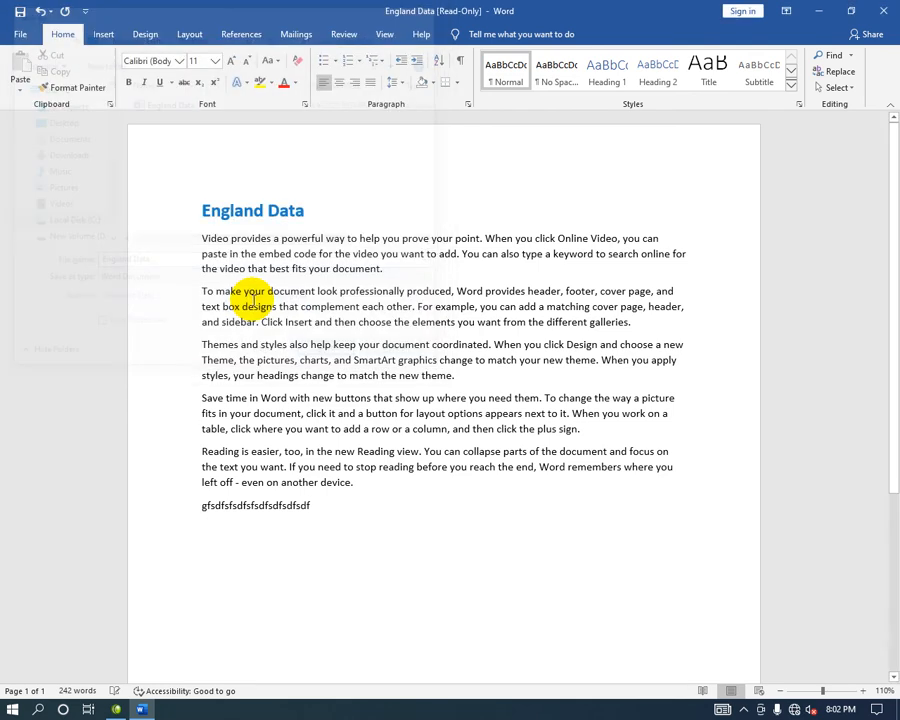
{"action": "left_click", "coordinate": [446, 466]}
{"action": "left_click_drag", "start_coordinate": [312, 505], "coordinate": [153, 504]}
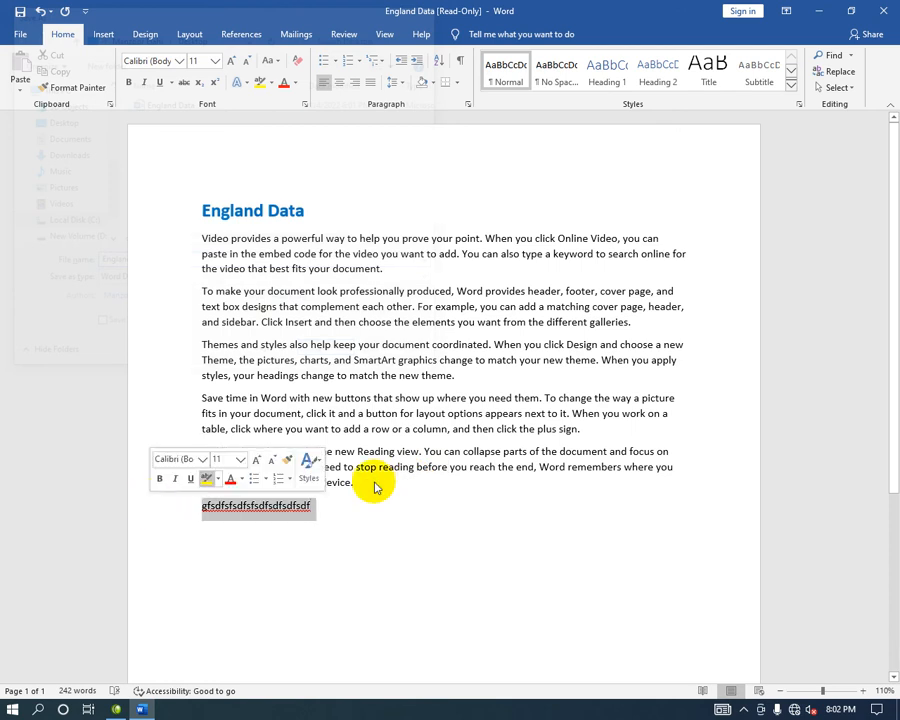
Close the document with Don't Save and relaunch Word via winword in Run.
{"action": "left_click", "coordinate": [884, 10]}
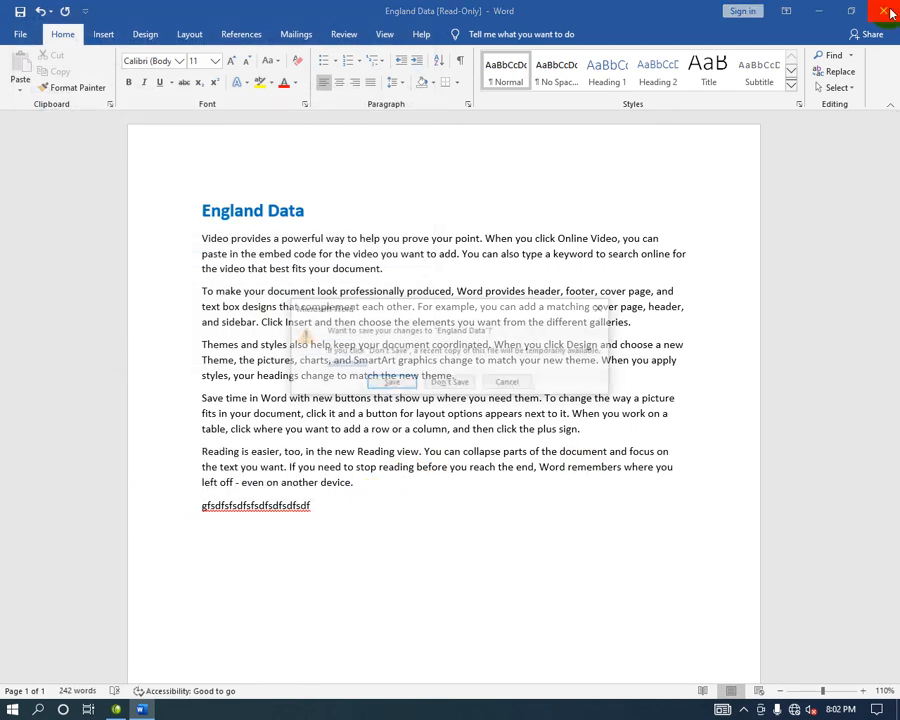
{"action": "left_click", "coordinate": [447, 385]}
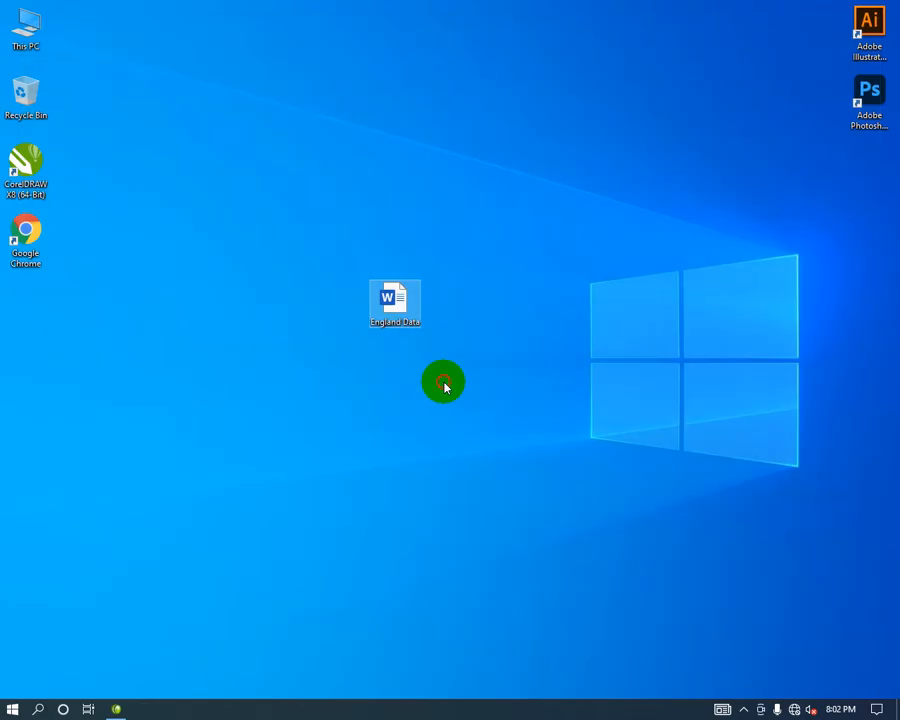
{"action": "key", "text": "super+r"}
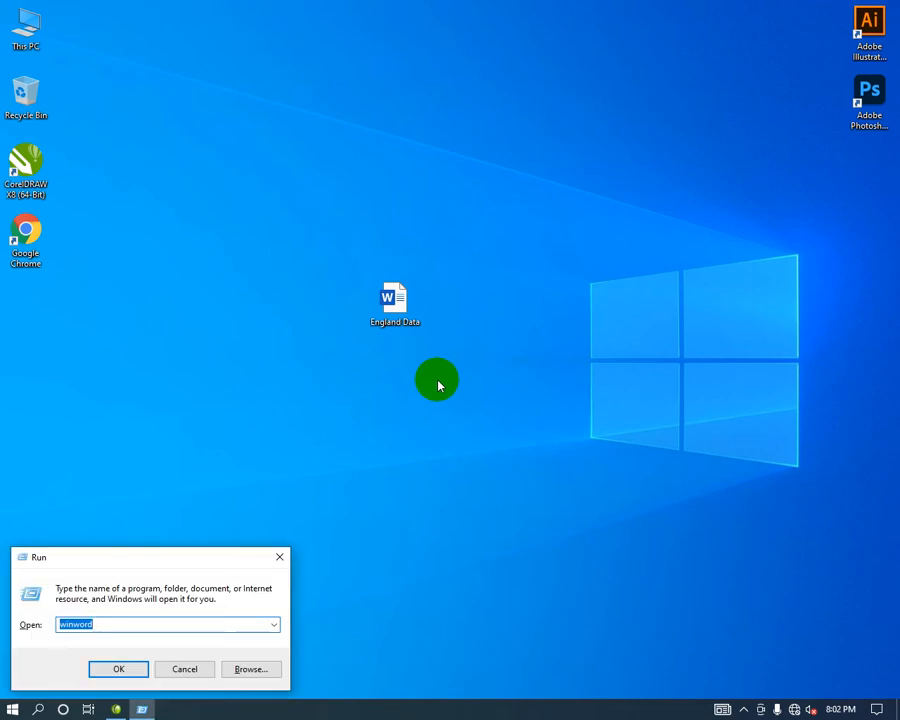
{"action": "key", "text": "Return"}
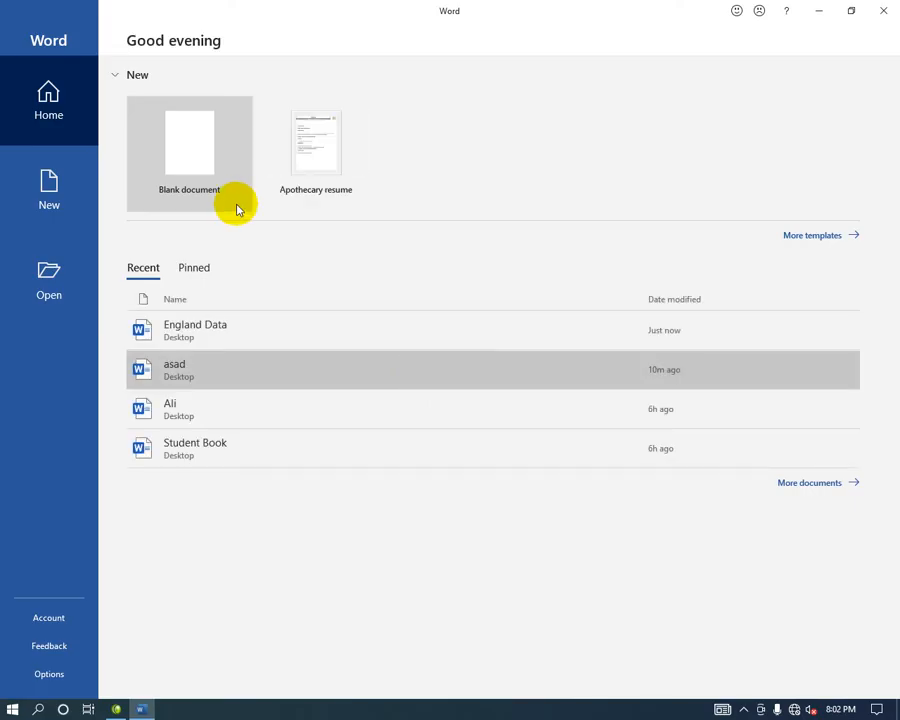
Create a blank document, view its Protect Document options, then return to editing.
{"action": "left_click", "coordinate": [238, 210]}
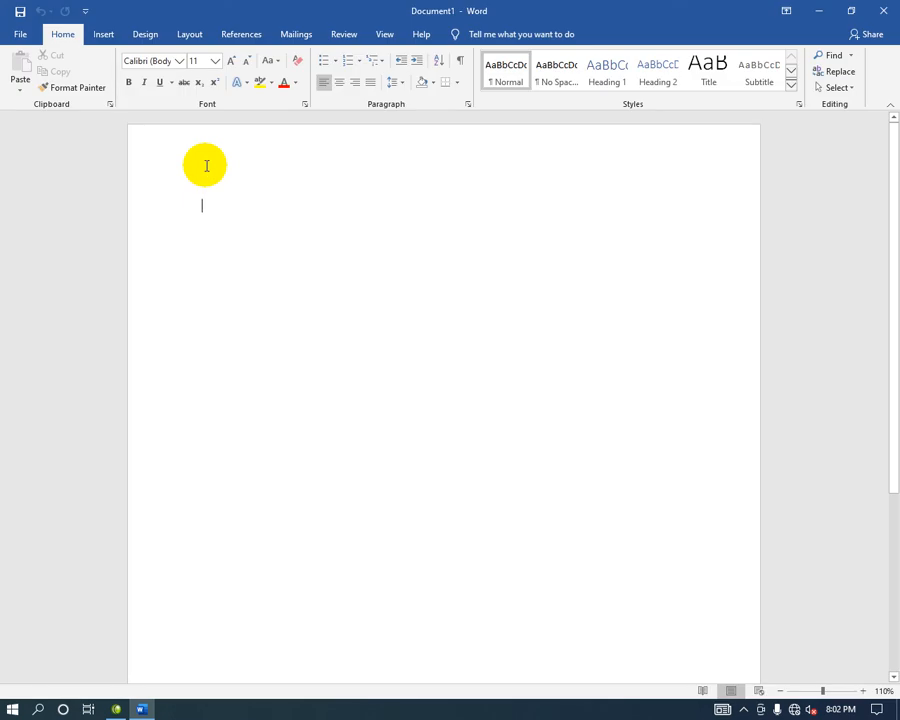
{"action": "left_click", "coordinate": [16, 34]}
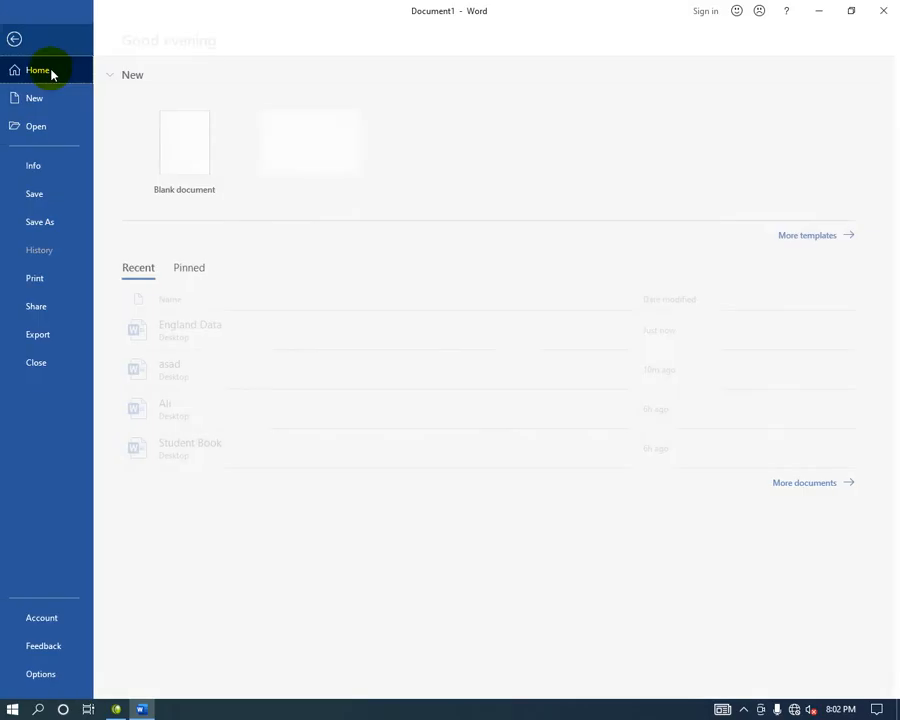
{"action": "left_click", "coordinate": [72, 170]}
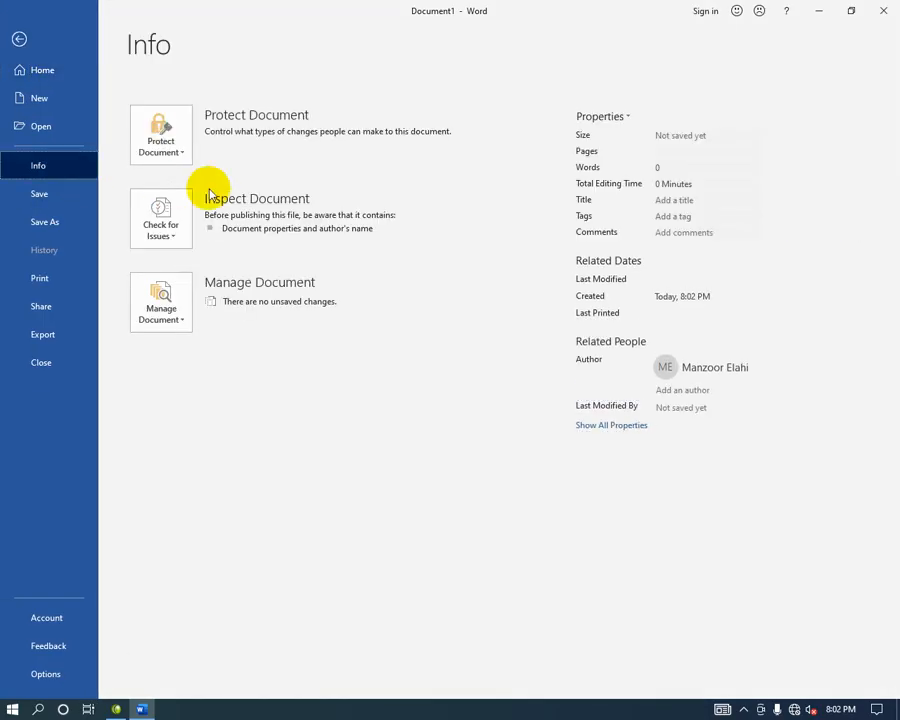
{"action": "left_click", "coordinate": [177, 160]}
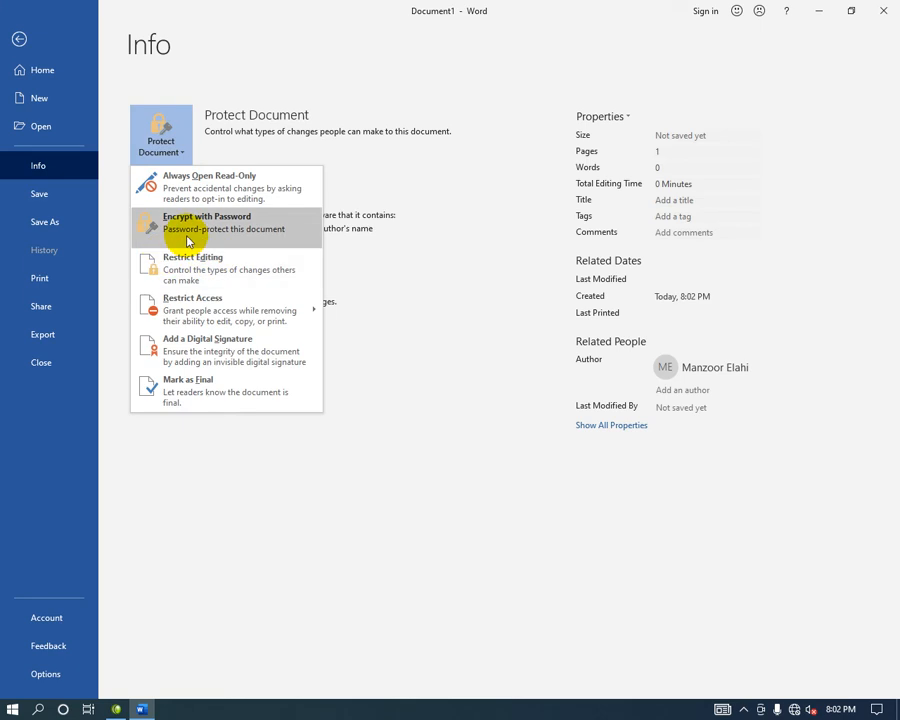
{"action": "left_click", "coordinate": [187, 241]}
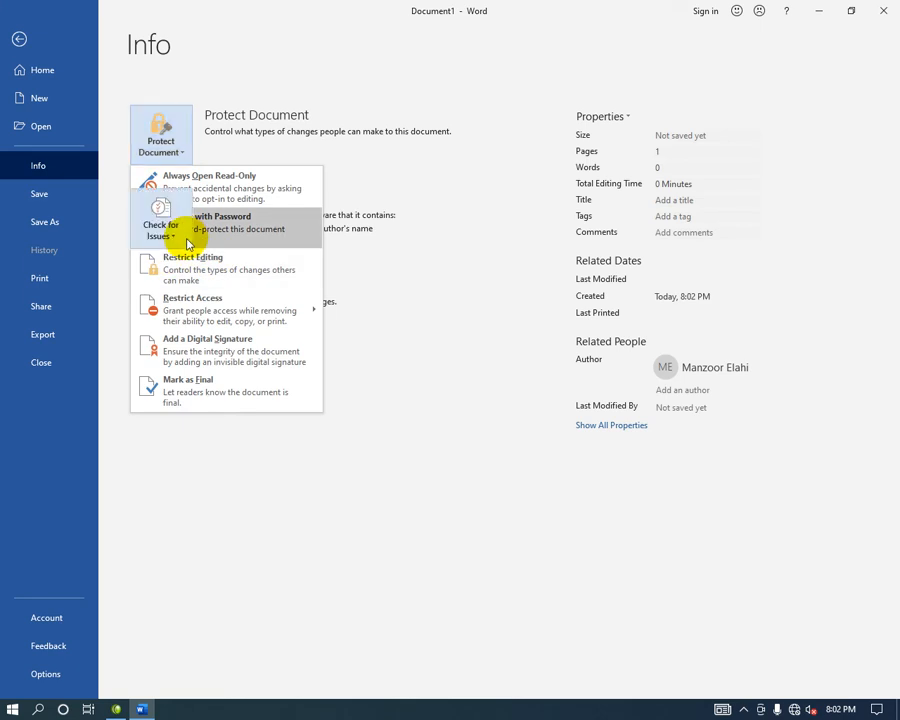
{"action": "left_click", "coordinate": [15, 38]}
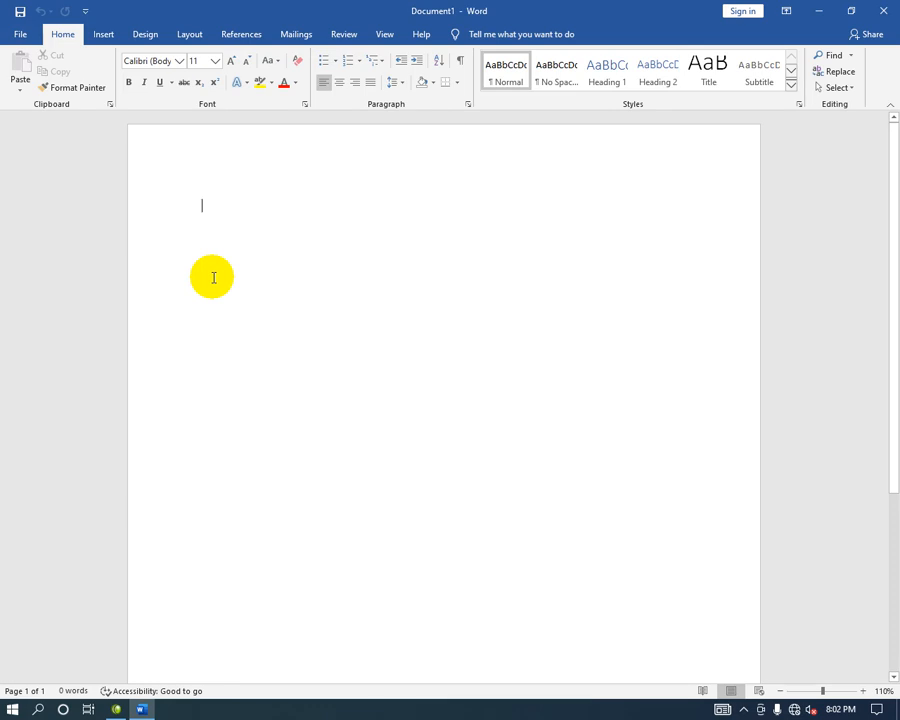
Type the title 'South Africa Data' and generate sample paragraphs with =rand().
{"action": "type", "text": "South Afirca"}
{"action": "key", "text": "BackSpace"}
{"action": "key", "text": "BackSpace"}
{"action": "key", "text": "BackSpace"}
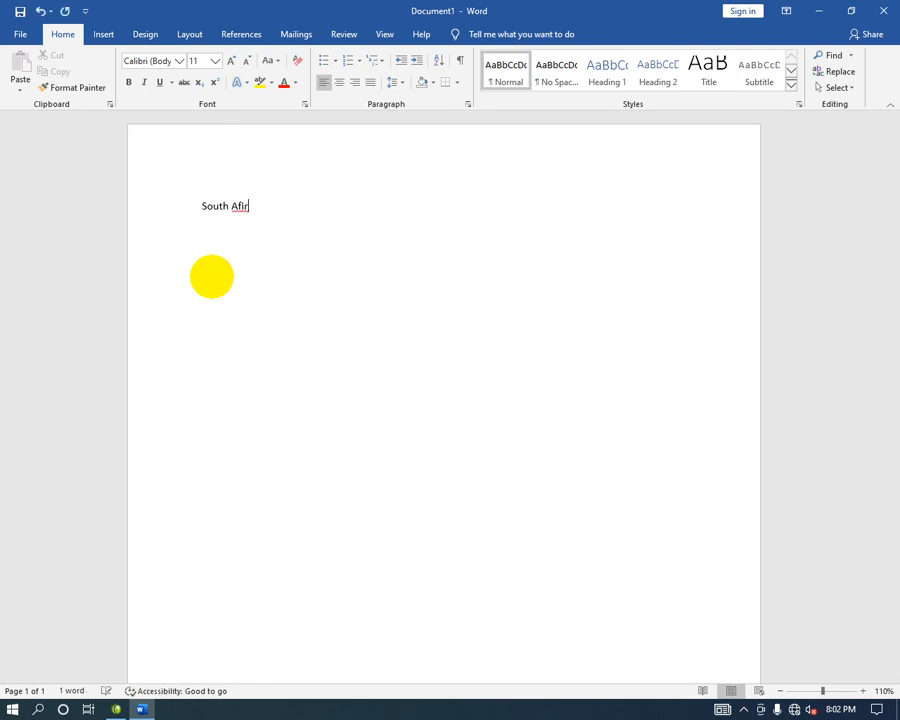
{"action": "type", "text": "a Data"}
{"action": "key", "text": "Return"}
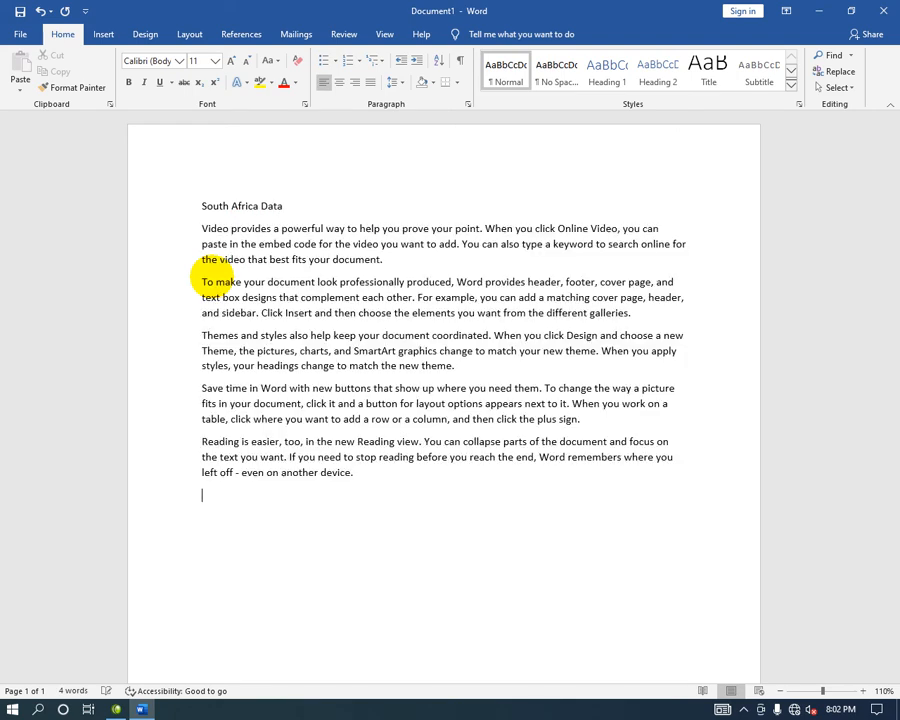
Make the South Africa Data title bold, 16 pt and blue.
{"action": "left_click_drag", "start_coordinate": [285, 208], "coordinate": [150, 200]}
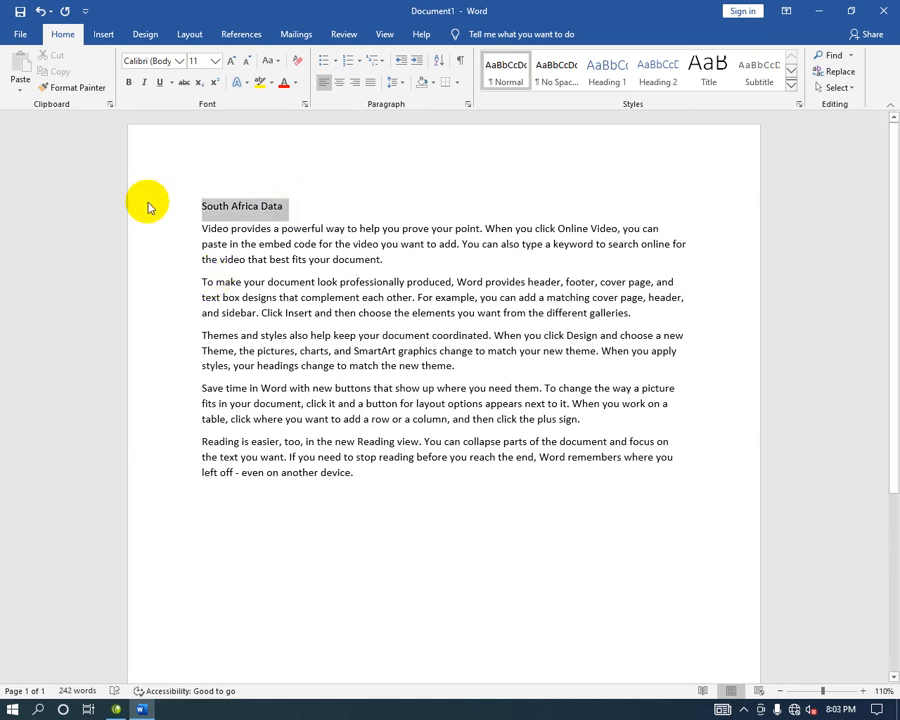
{"action": "left_click", "coordinate": [128, 82]}
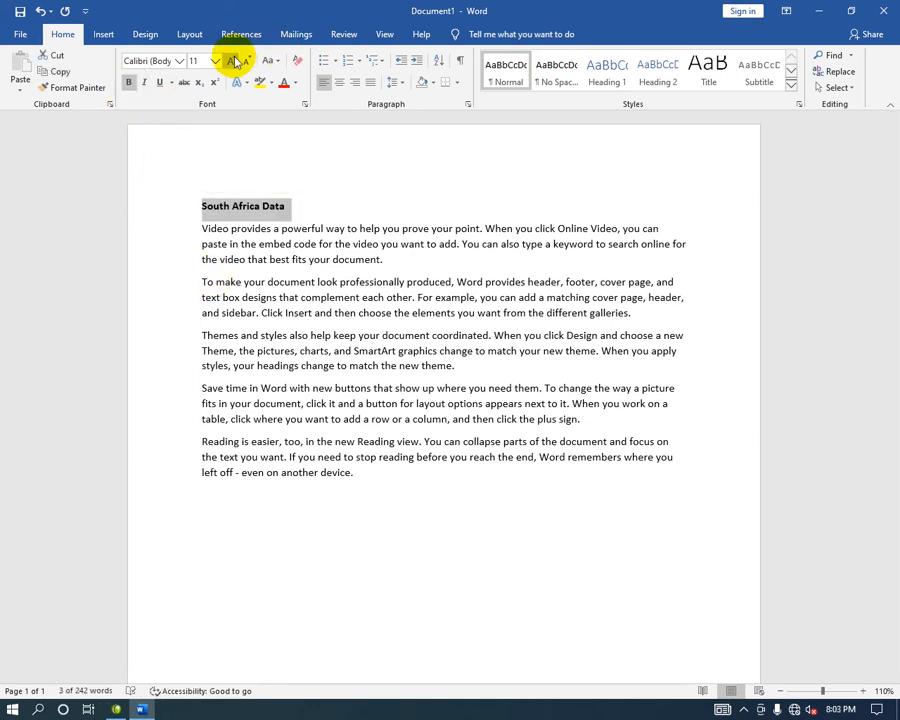
{"action": "left_click", "coordinate": [234, 61]}
{"action": "left_click", "coordinate": [234, 61]}
{"action": "left_click", "coordinate": [234, 61]}
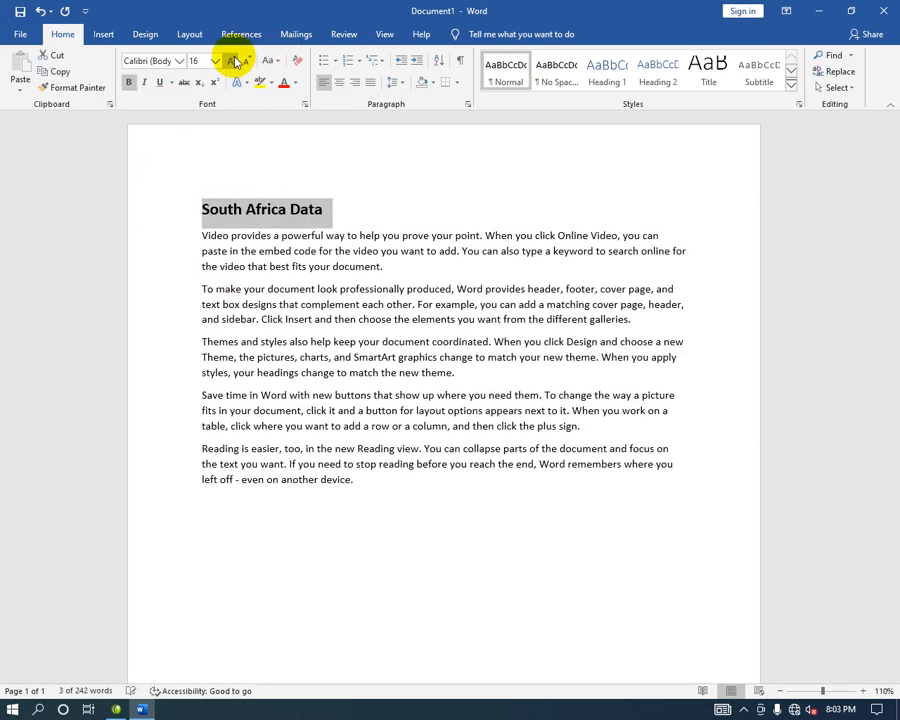
{"action": "left_click", "coordinate": [295, 83]}
{"action": "left_click", "coordinate": [367, 209]}
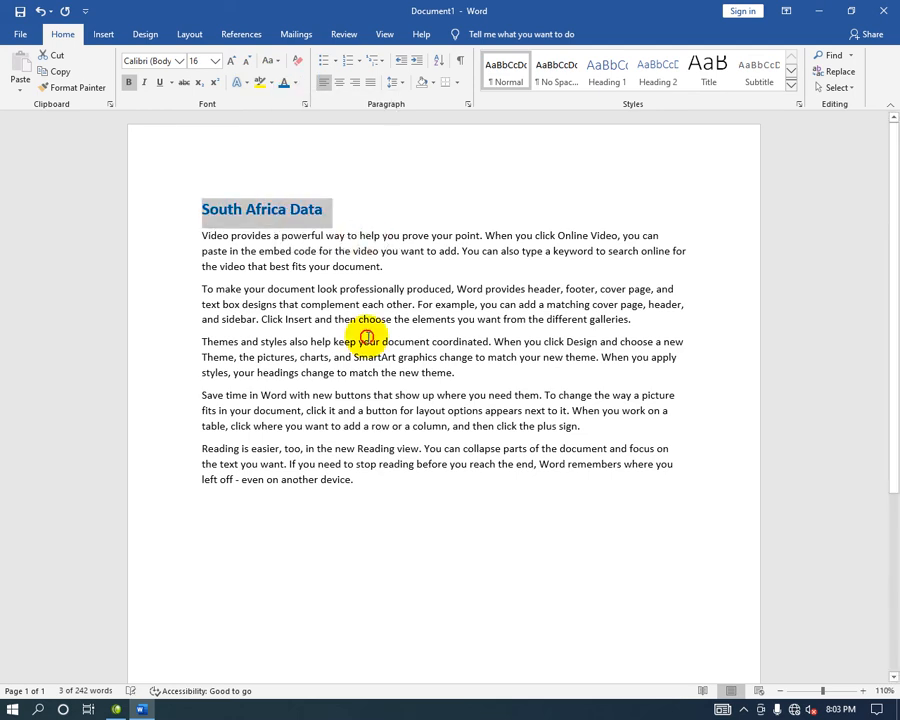
{"action": "left_click", "coordinate": [368, 340]}
Briefly open Windows search, the connect panel and a Command Prompt, then dismiss them.
{"action": "key", "text": "ctrl+s"}
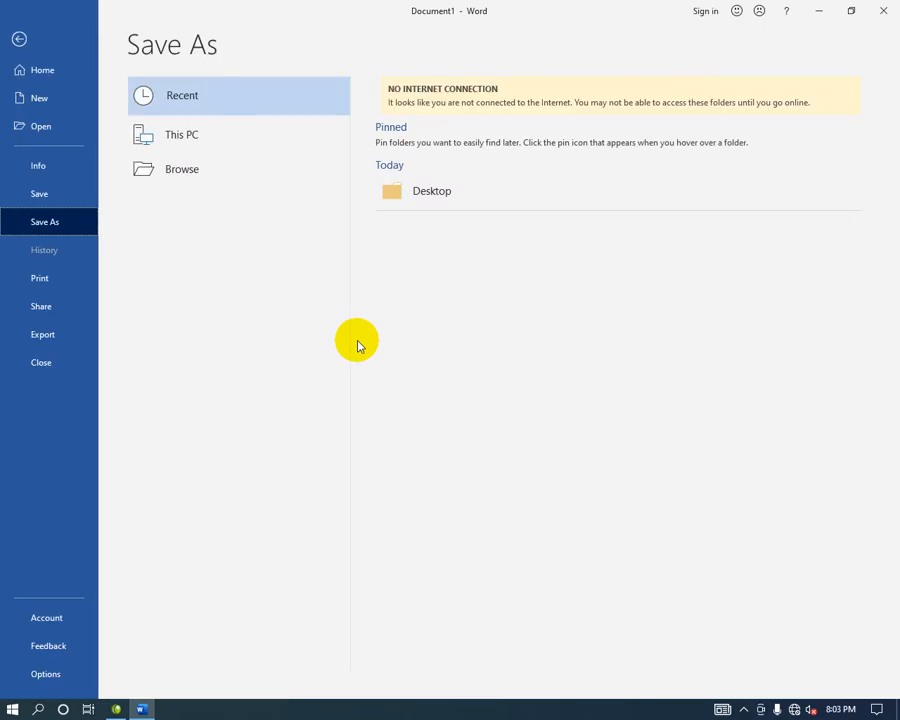
{"action": "key", "text": "Escape"}
{"action": "key", "text": "super+r"}
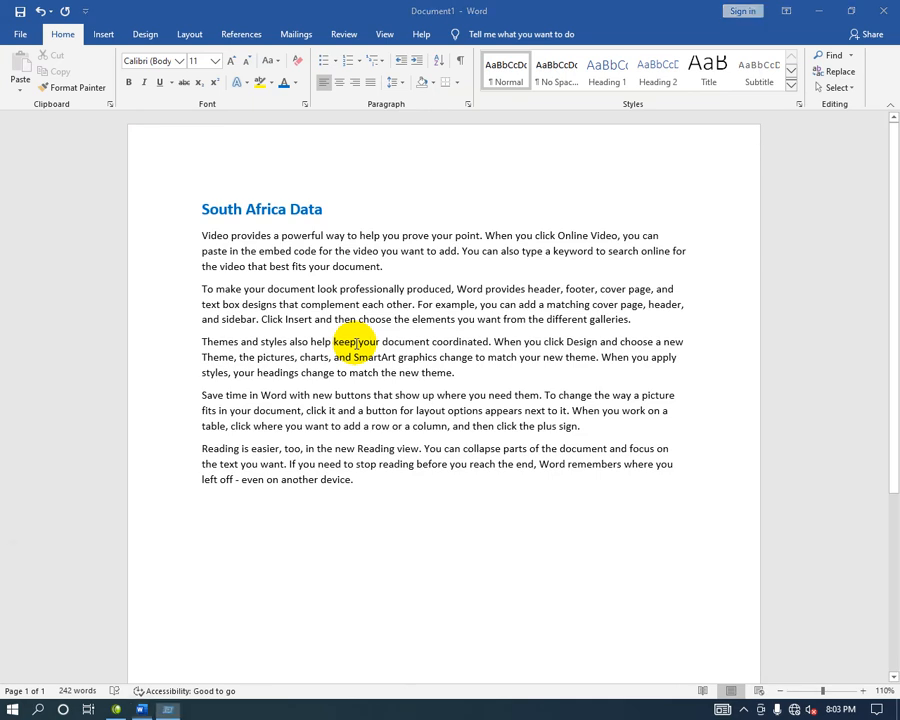
{"action": "key", "text": "super+s"}
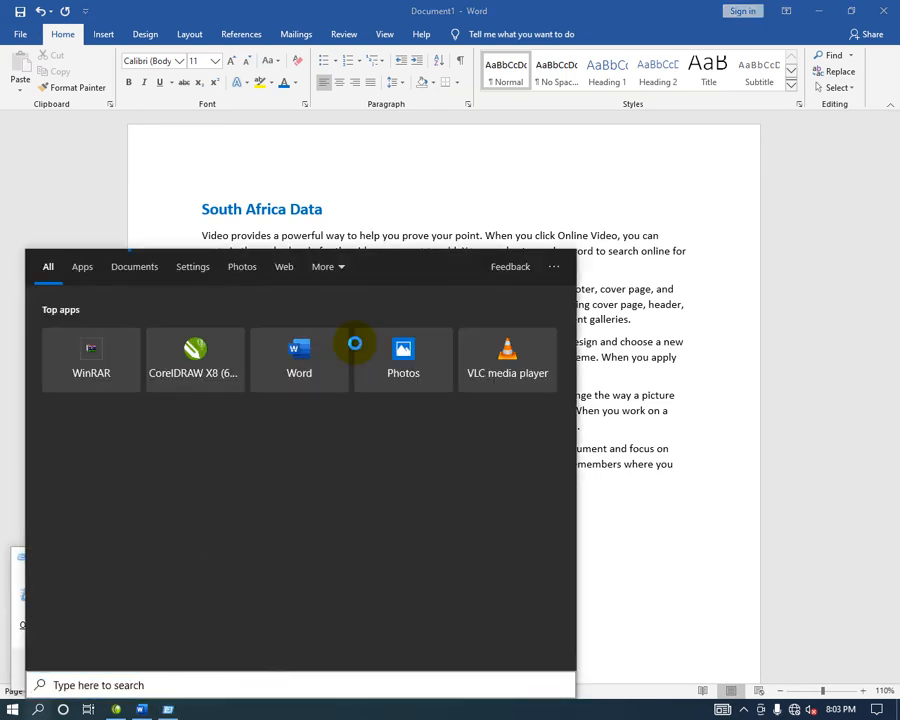
{"action": "key", "text": "super+k"}
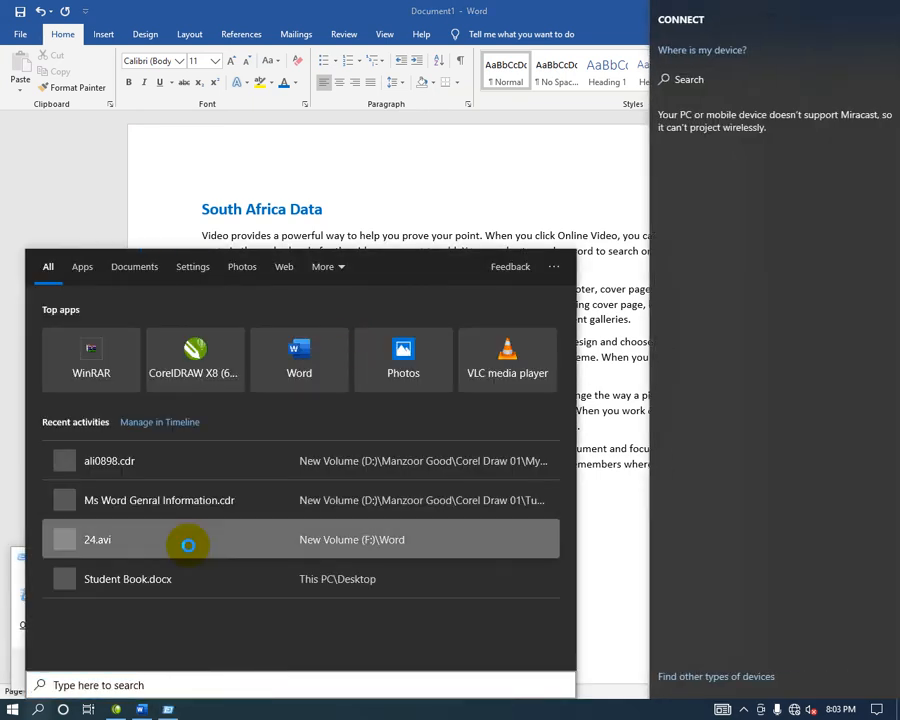
{"action": "left_click", "coordinate": [596, 535]}
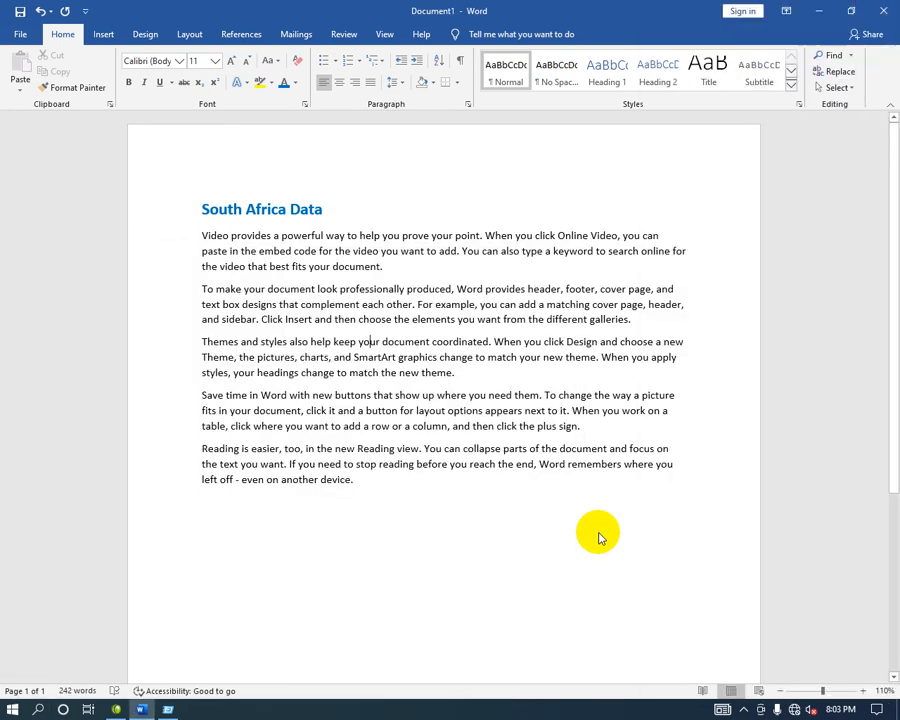
{"action": "key", "text": "super+r"}
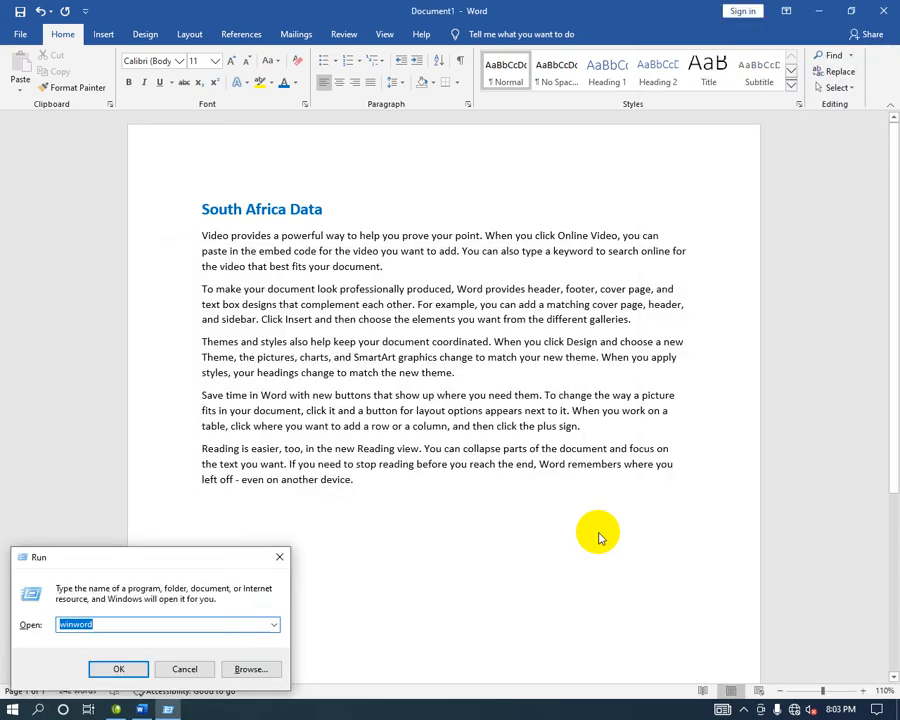
{"action": "type", "text": "cmd"}
{"action": "key", "text": "Return"}
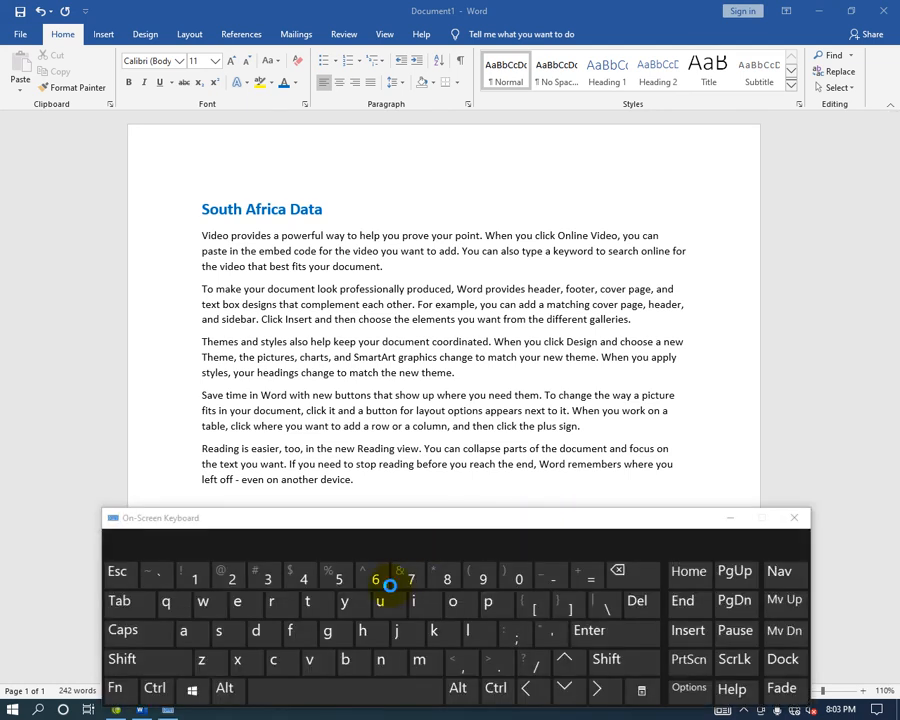
{"action": "key", "text": "super"}
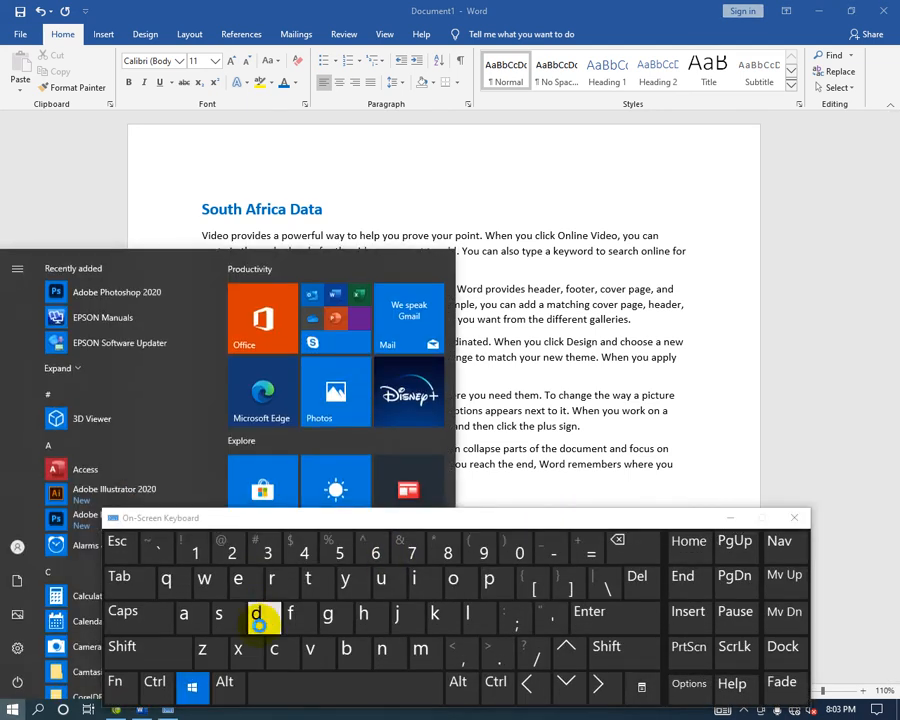
{"action": "key", "text": "super"}
Save the document as South Africa Data on the Desktop and close Word.
{"action": "key", "text": "ctrl+s"}
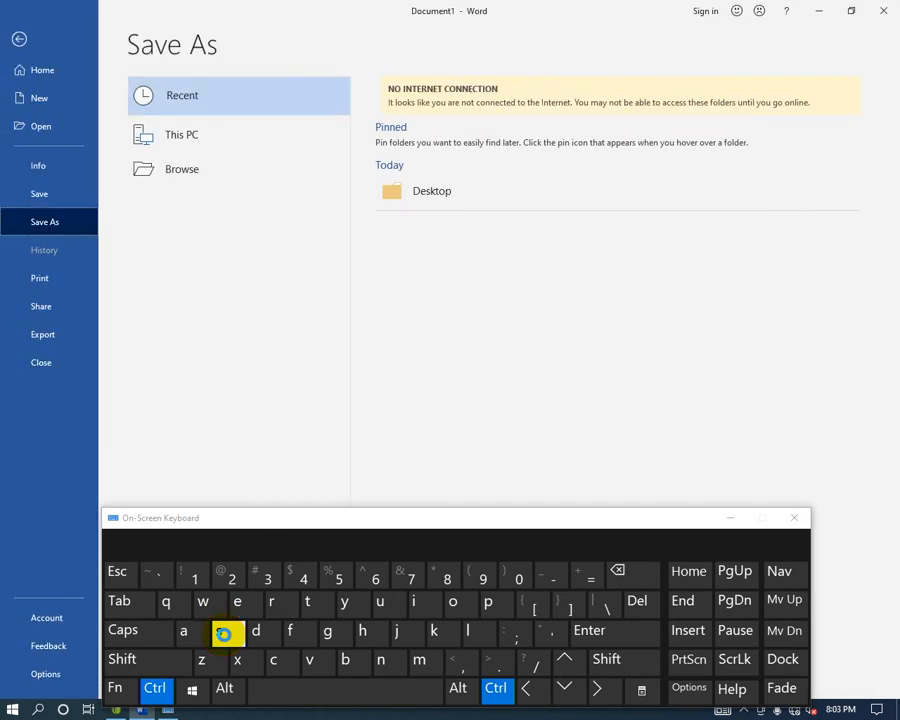
{"action": "left_click", "coordinate": [175, 173]}
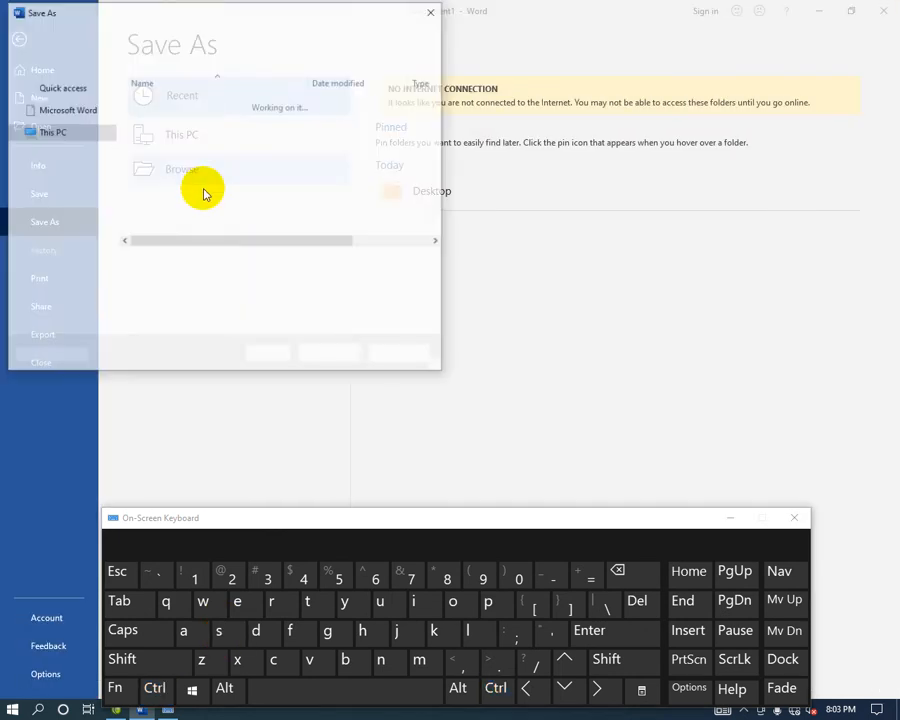
{"action": "left_click", "coordinate": [60, 122]}
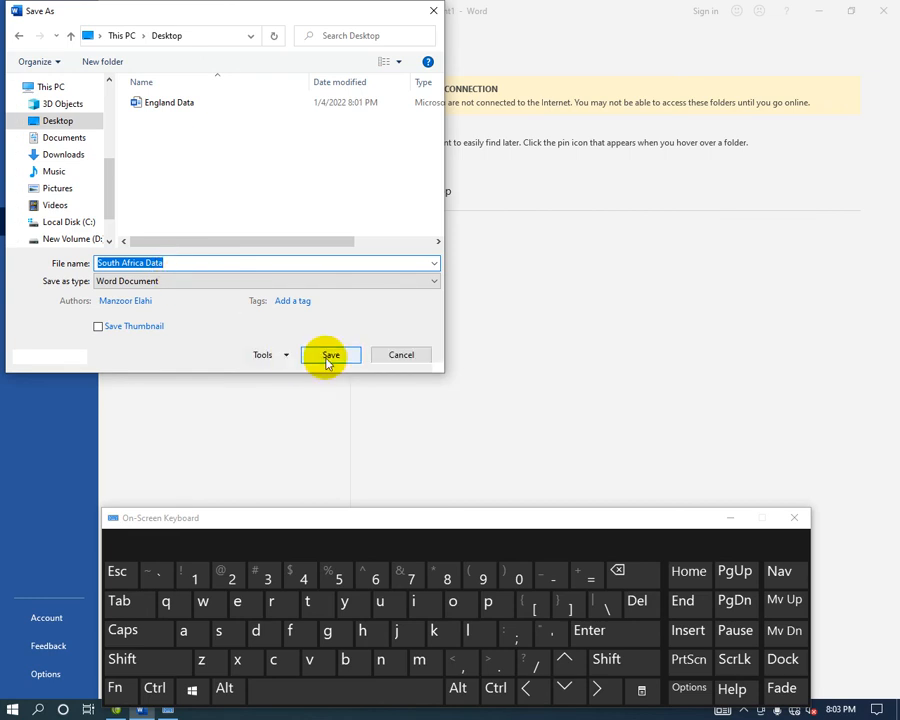
{"action": "left_click", "coordinate": [330, 355]}
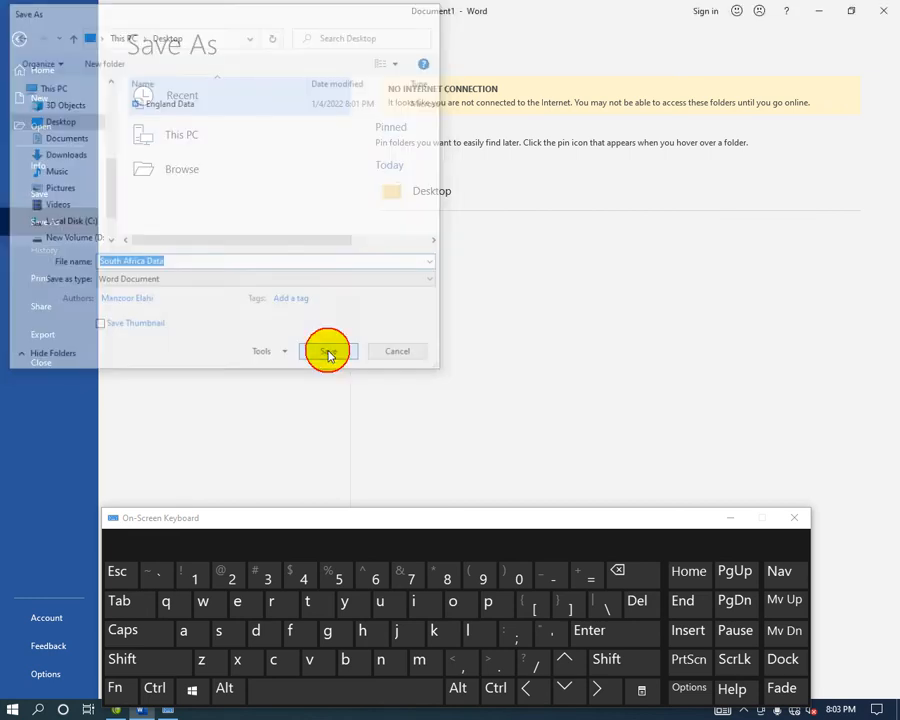
{"action": "left_click", "coordinate": [884, 11]}
{"action": "left_click", "coordinate": [792, 515]}
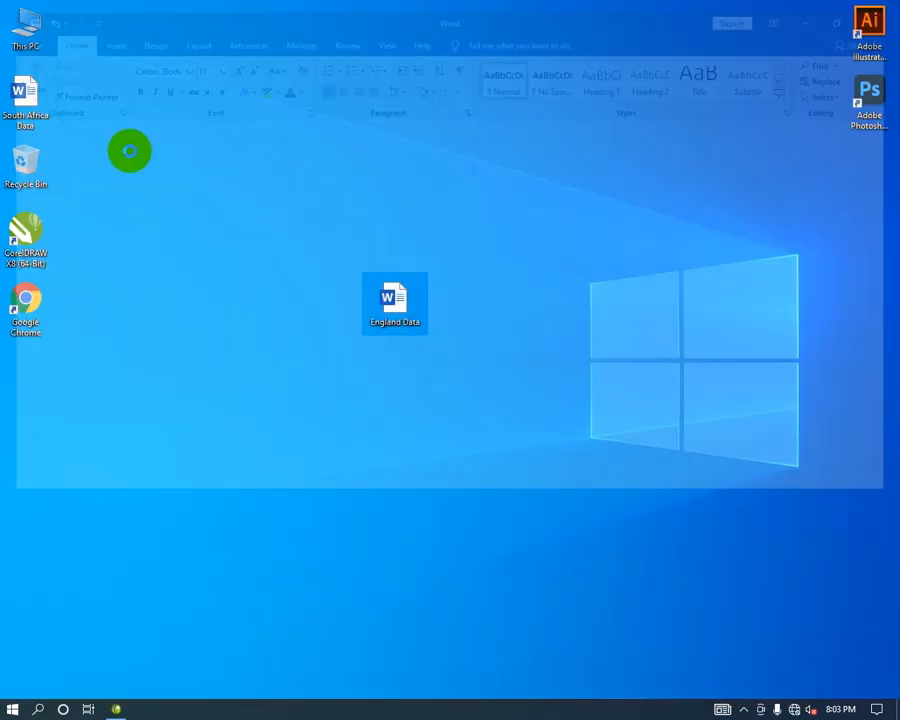
Move the South Africa Data icon to the desktop centre and open it in Word.
{"action": "left_click_drag", "start_coordinate": [40, 92], "coordinate": [346, 435]}
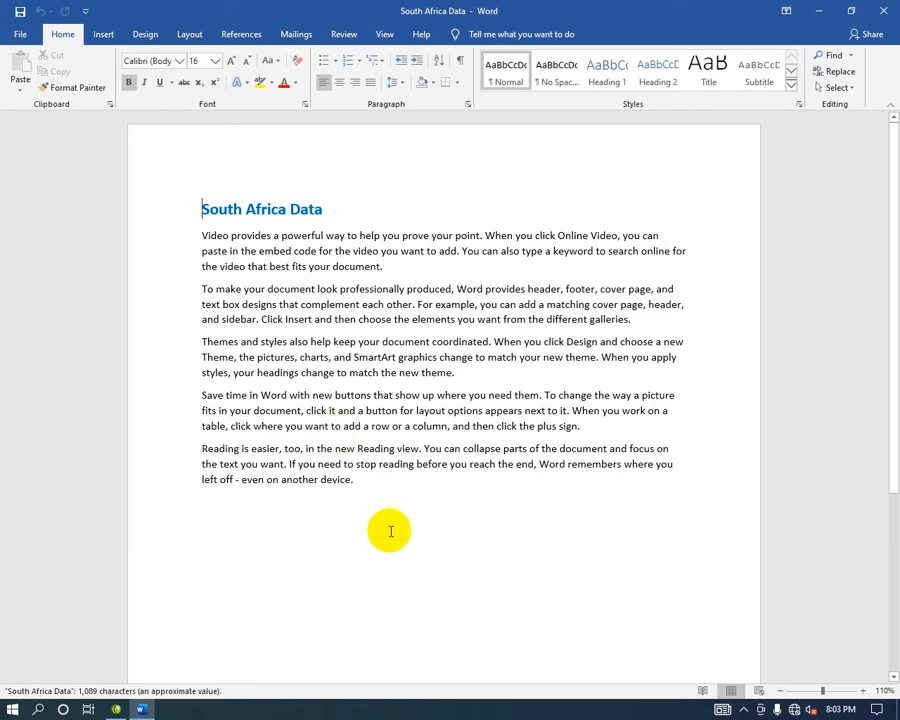
{"action": "left_click", "coordinate": [389, 529]}
{"action": "type", "text": "fsdfdsf"}
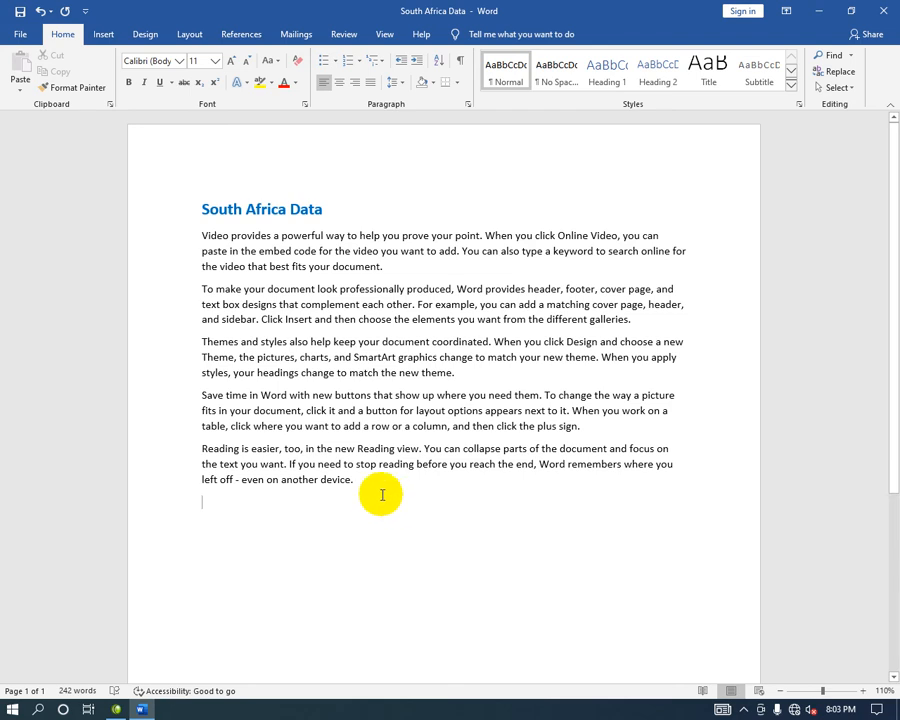
Encrypt South Africa Data with an open password, confirm it twice, and save the document.
{"action": "left_click", "coordinate": [22, 37]}
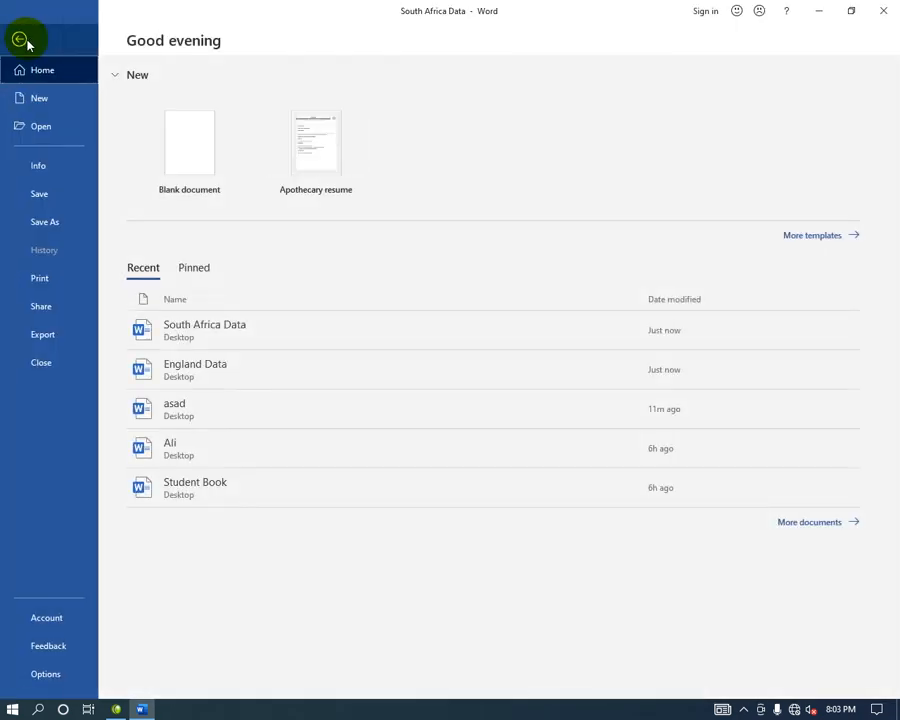
{"action": "left_click", "coordinate": [72, 173]}
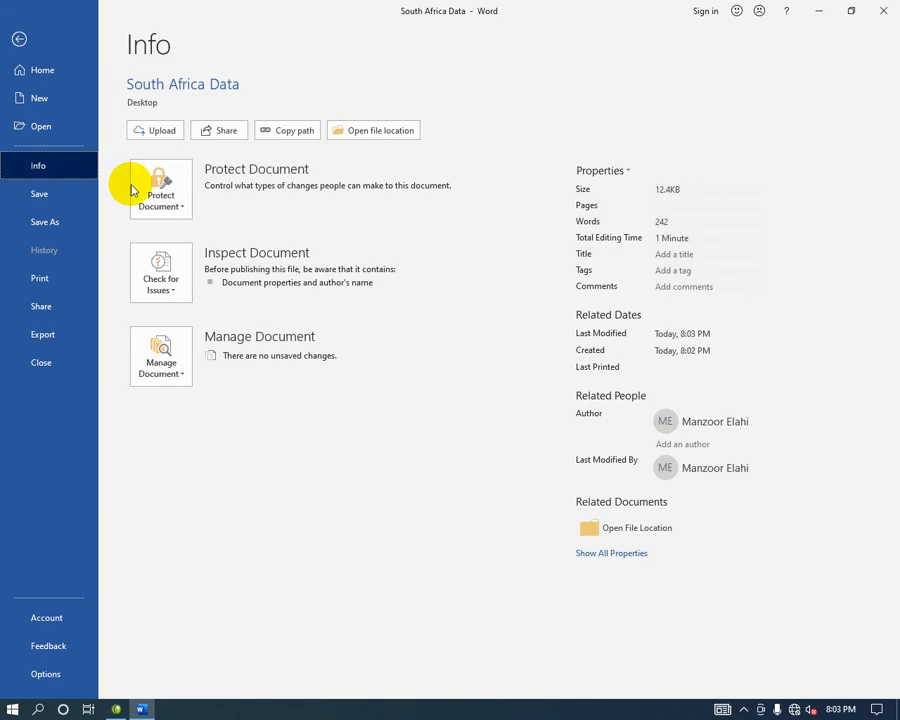
{"action": "left_click", "coordinate": [146, 188]}
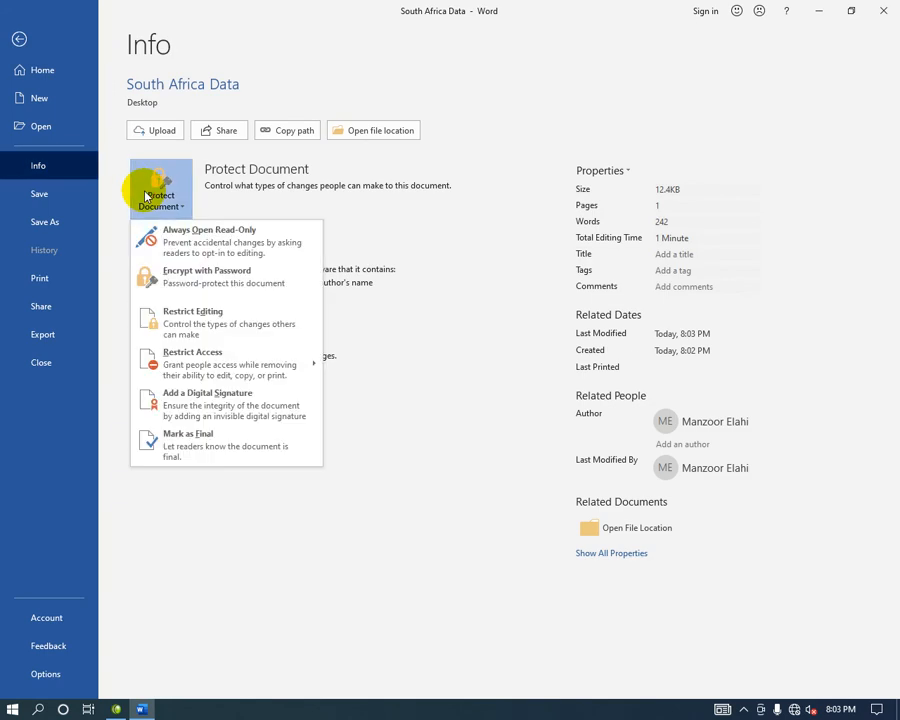
{"action": "left_click", "coordinate": [245, 287]}
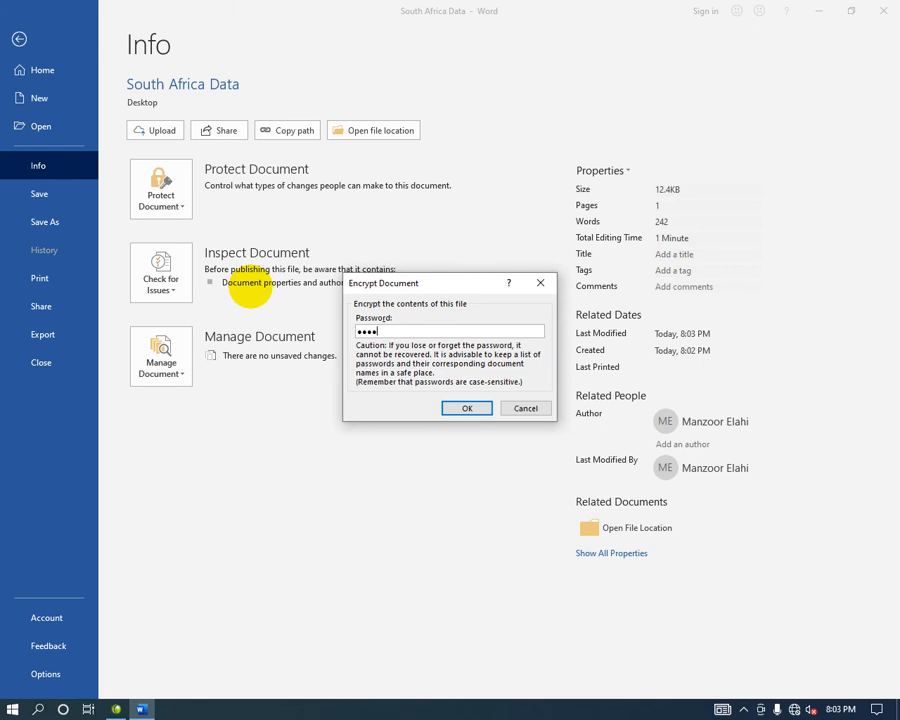
{"action": "key", "text": "Return"}
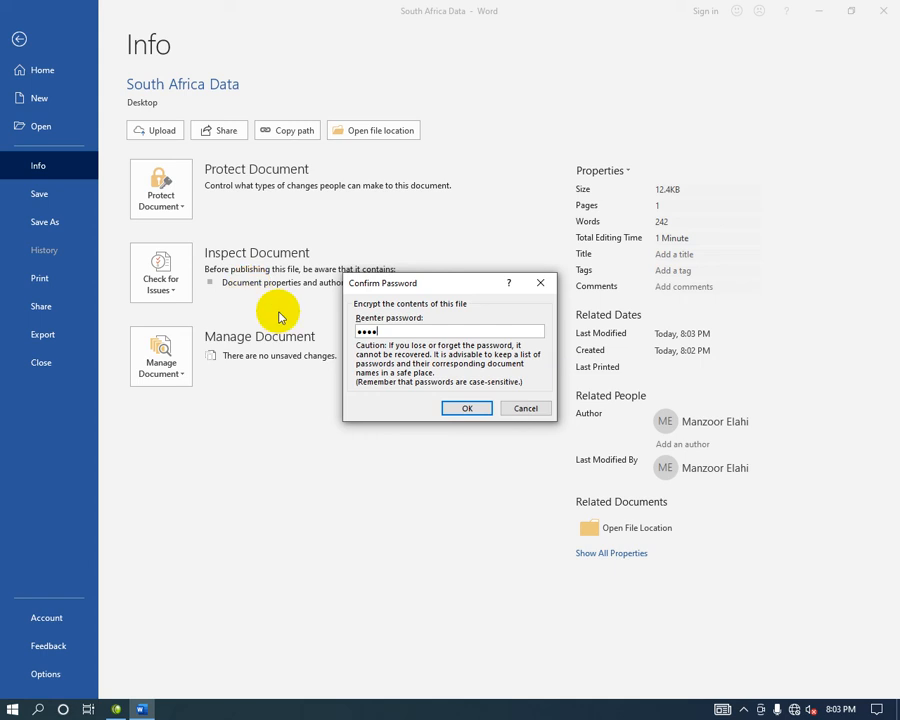
{"action": "left_click", "coordinate": [467, 409]}
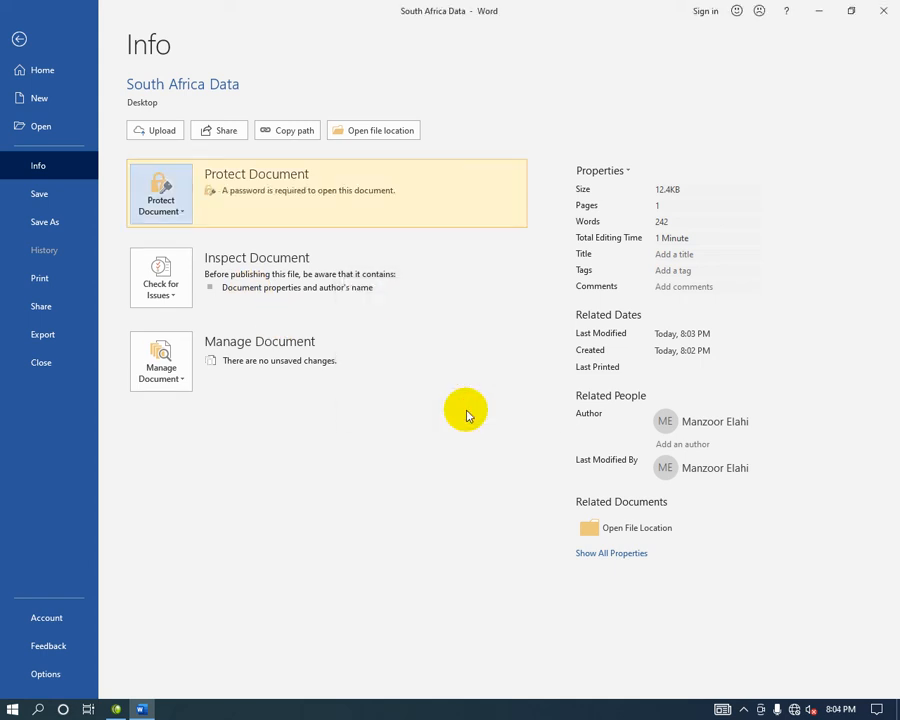
{"action": "left_click", "coordinate": [64, 199]}
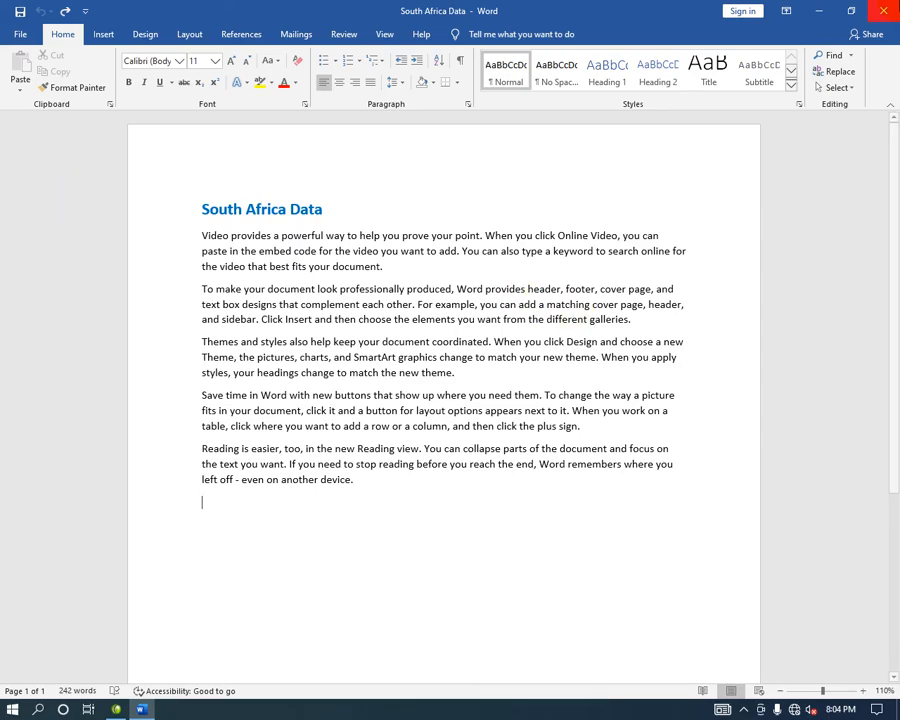
Close Word, reopen South Africa Data, and submit a wrong password to get the error.
{"action": "left_click", "coordinate": [883, 11]}
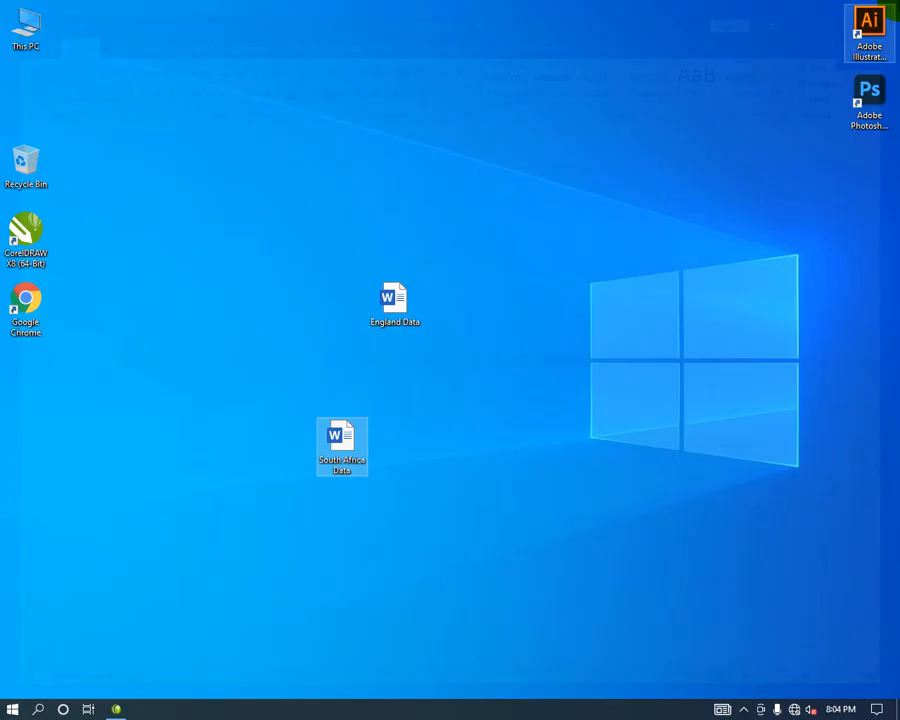
{"action": "left_click_drag", "start_coordinate": [395, 298], "coordinate": [772, 108]}
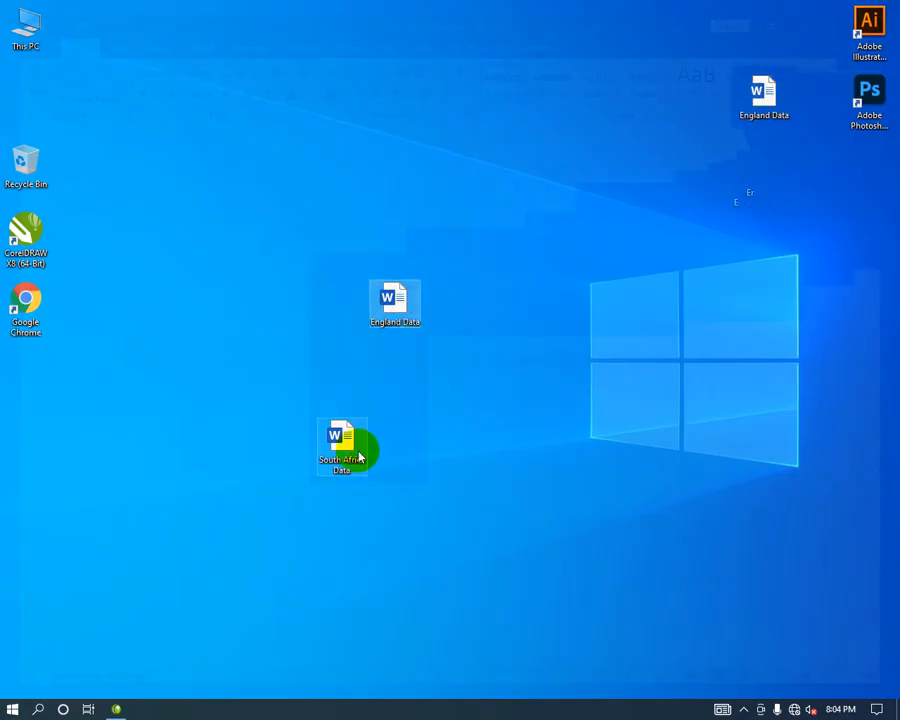
{"action": "left_click", "coordinate": [321, 440]}
{"action": "double_click", "coordinate": [321, 440]}
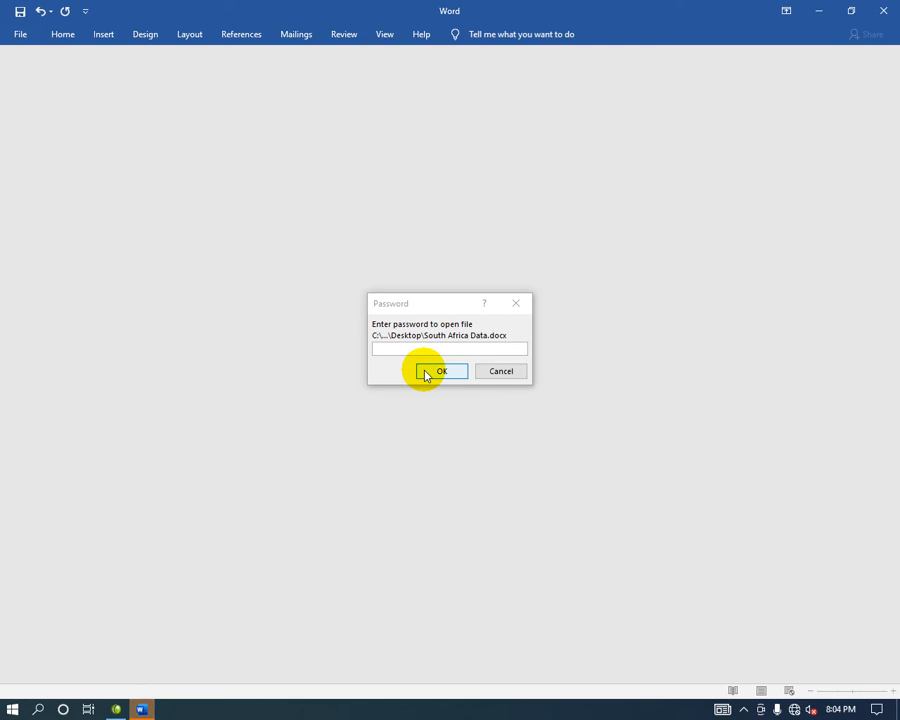
{"action": "left_click", "coordinate": [449, 345]}
{"action": "type", "text": "•••••"}
{"action": "key", "text": "Return"}
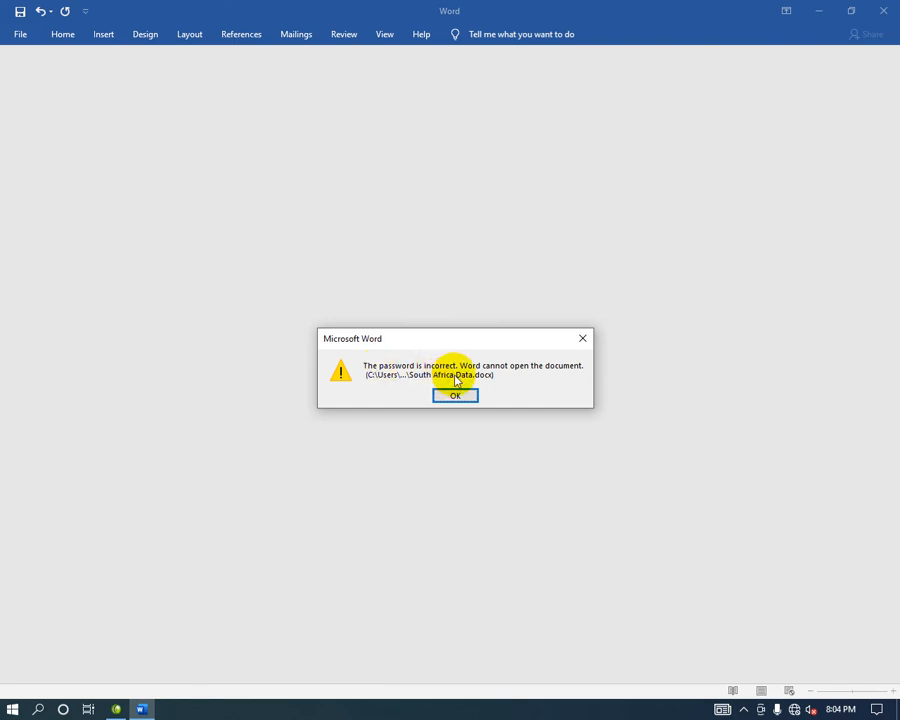
Dismiss the error, close Word, and reopen South Africa Data with the correct password.
{"action": "left_click", "coordinate": [474, 396]}
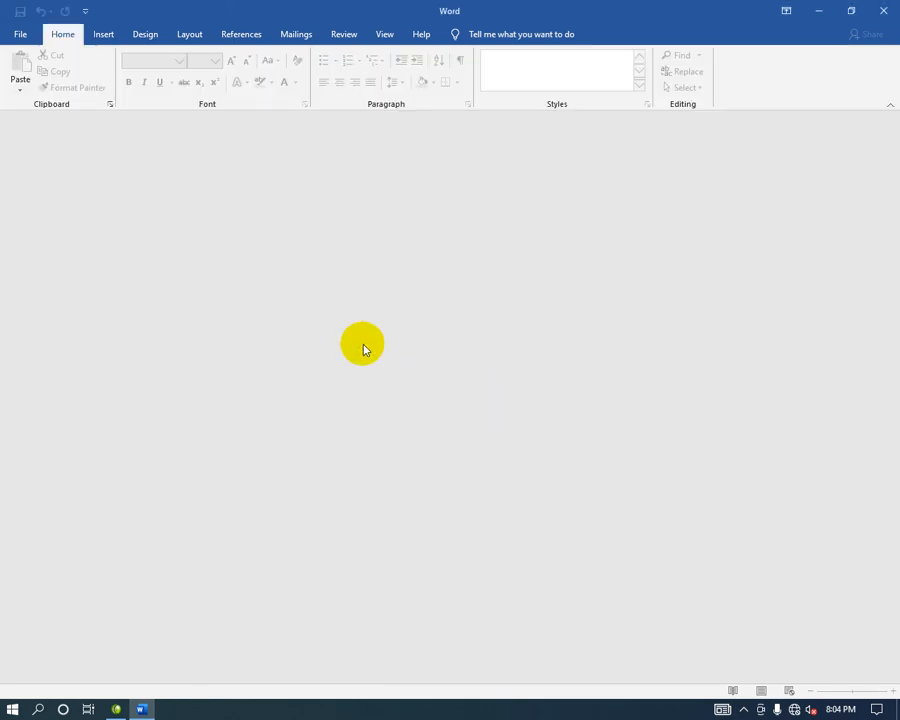
{"action": "left_click", "coordinate": [883, 10]}
{"action": "left_click", "coordinate": [347, 447]}
{"action": "double_click", "coordinate": [345, 445]}
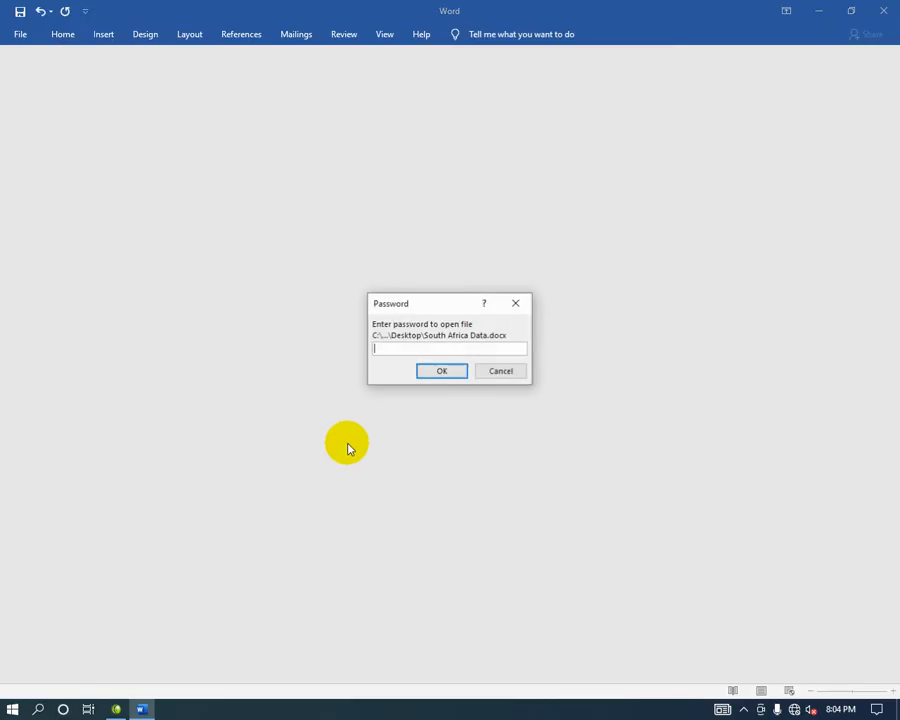
{"action": "type", "text": "1234"}
{"action": "key", "text": "Return"}
Trim the last paragraph so it ends at 'another de', then close the window.
{"action": "left_click", "coordinate": [369, 506]}
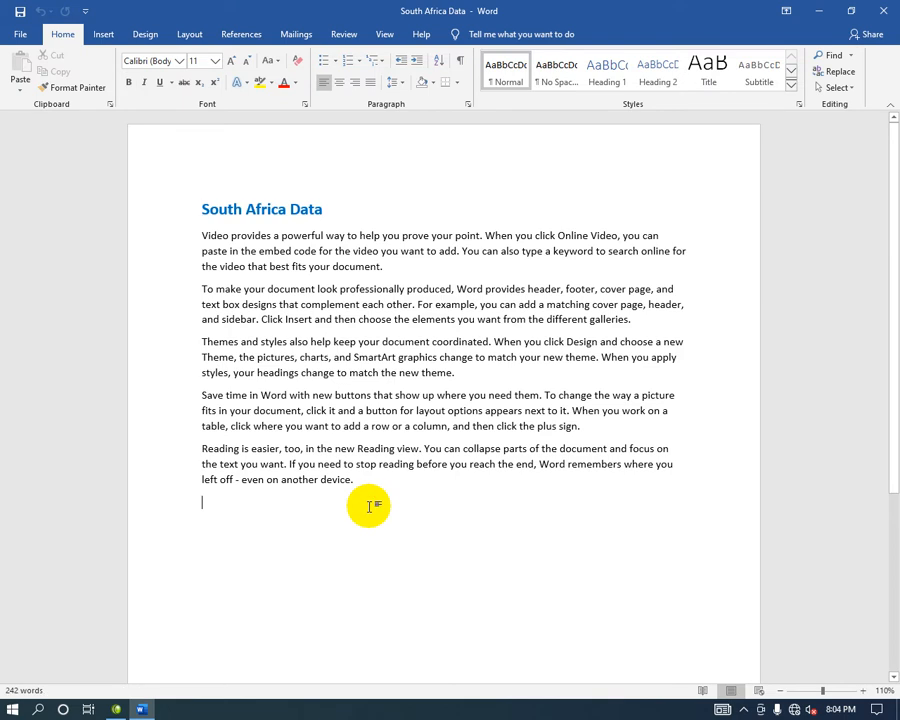
{"action": "type", "text": "vsdfsd"}
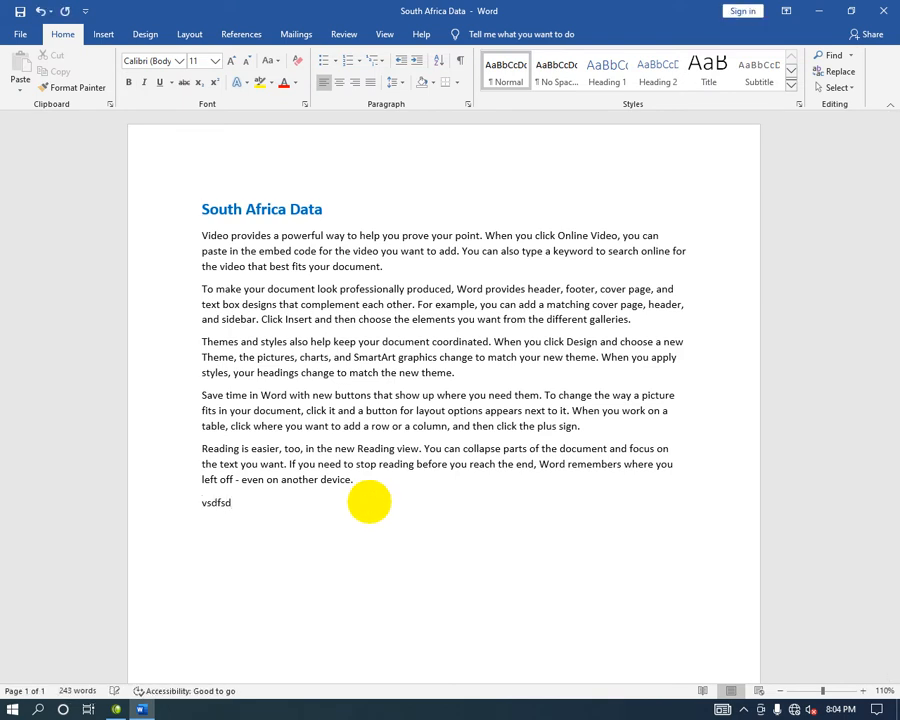
{"action": "key", "text": "BackSpace"}
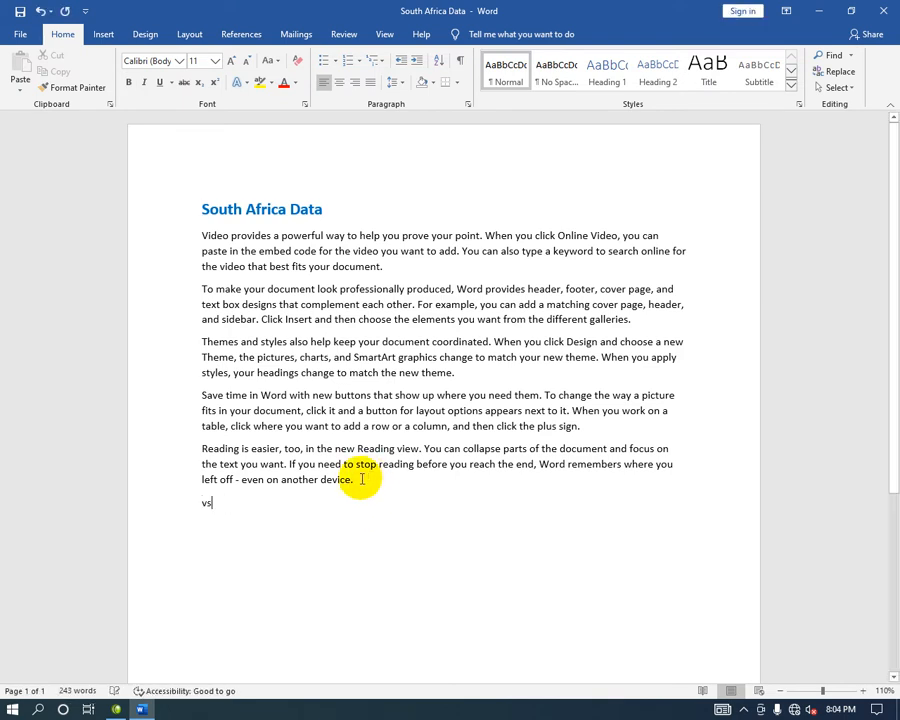
{"action": "key", "text": "BackSpace"}
{"action": "key", "text": "BackSpace"}
{"action": "key", "text": "BackSpace"}
{"action": "key", "text": "BackSpace"}
{"action": "key", "text": "BackSpace"}
{"action": "key", "text": "BackSpace"}
{"action": "key", "text": "BackSpace"}
{"action": "key", "text": "BackSpace"}
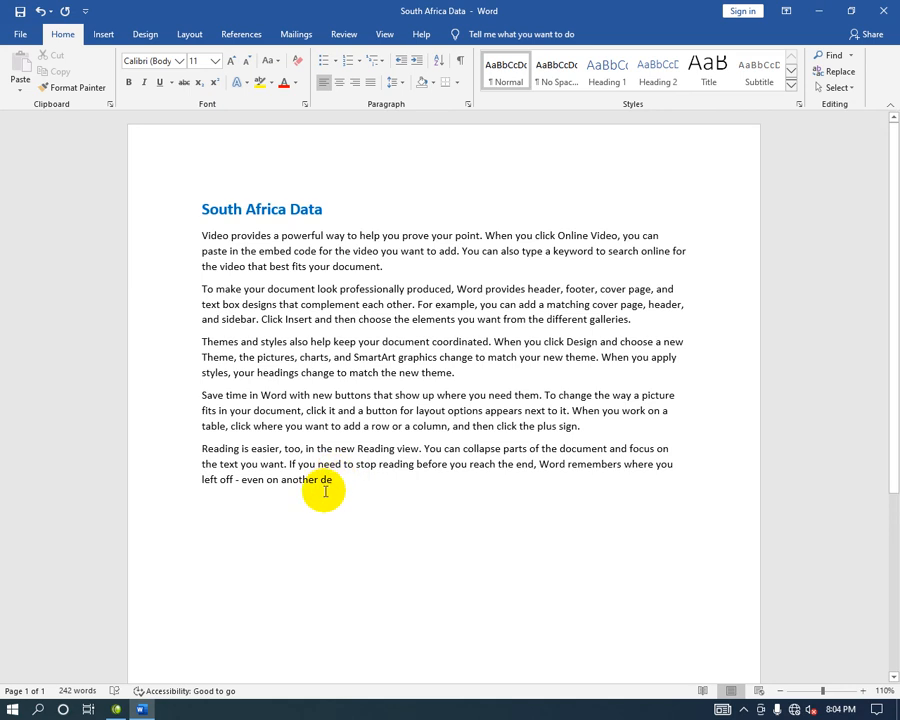
{"action": "left_click", "coordinate": [883, 10]}
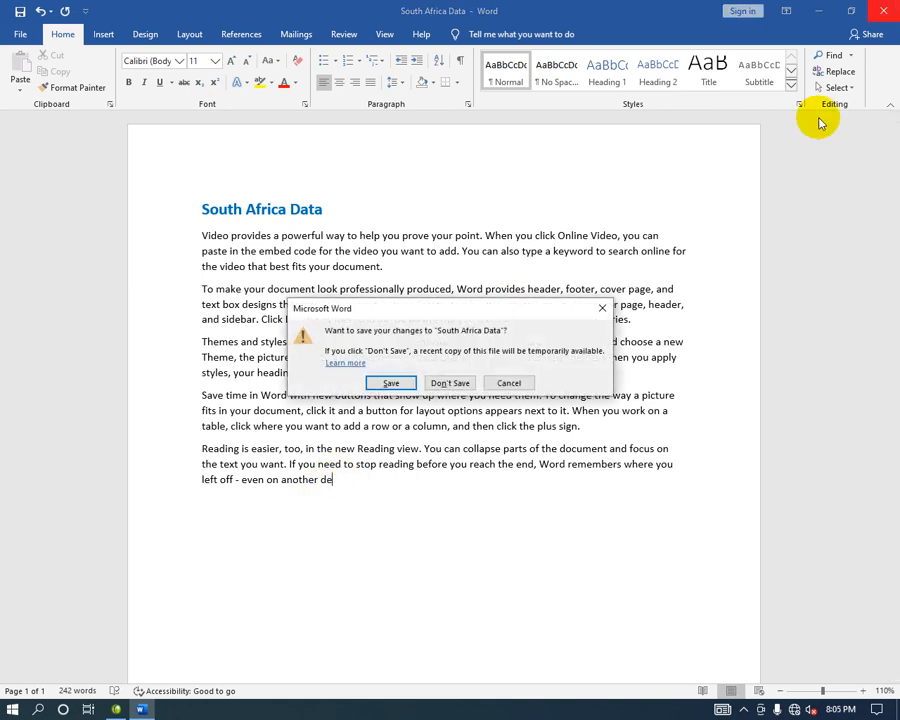
Save the trimmed document on close, reopen South Africa Data, and enter its password.
{"action": "left_click", "coordinate": [400, 383]}
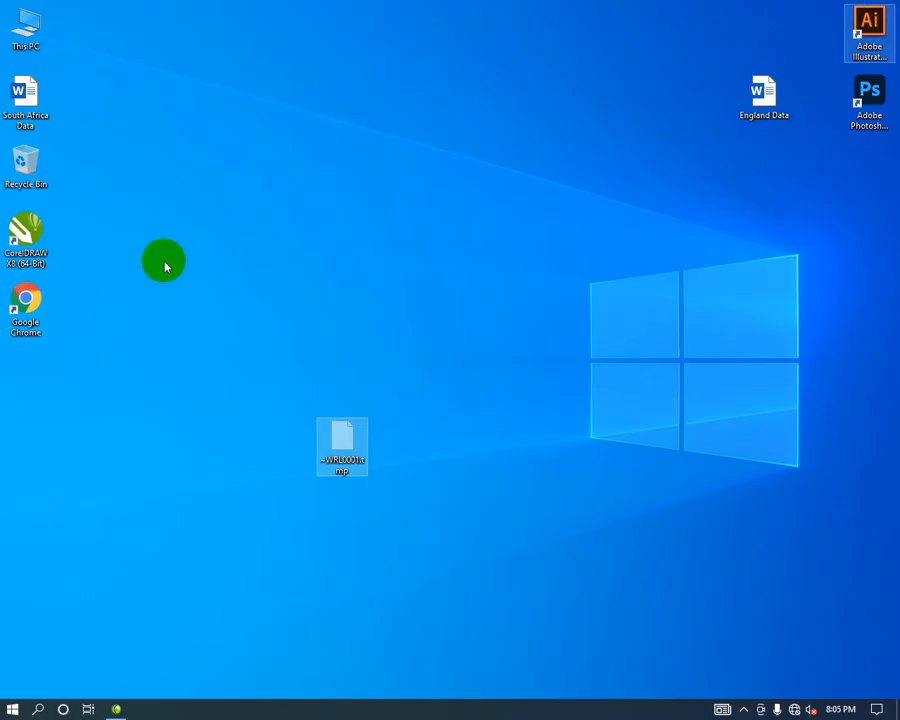
{"action": "left_click", "coordinate": [343, 462]}
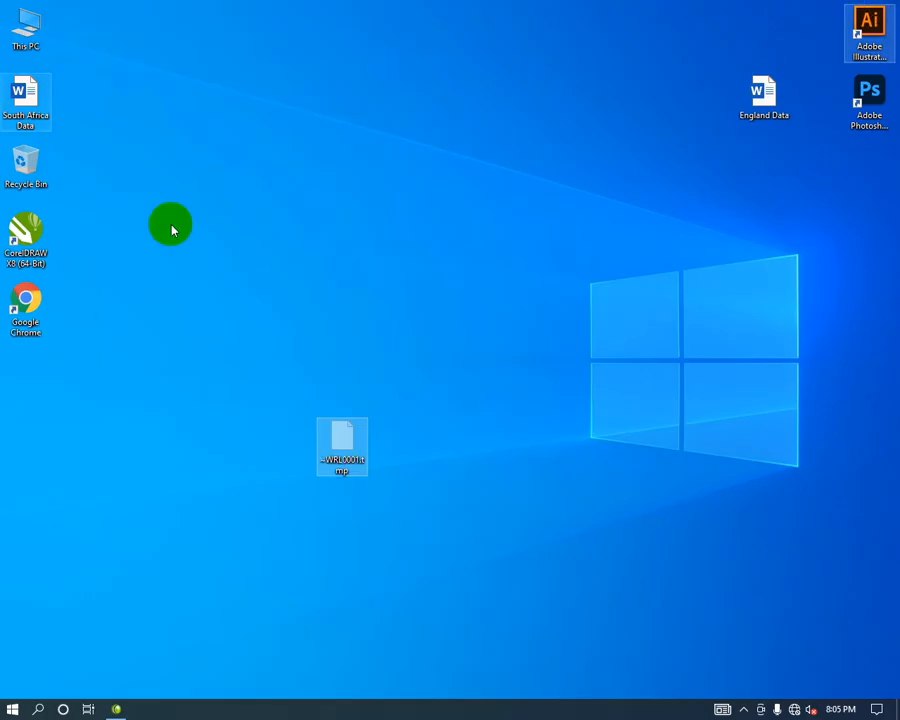
{"action": "double_click", "coordinate": [40, 108]}
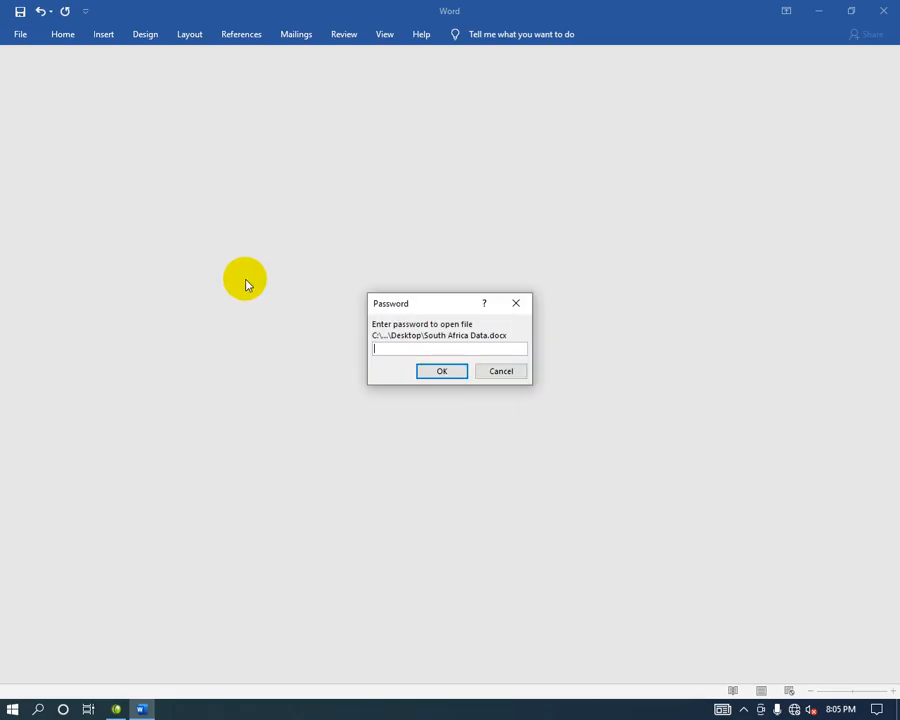
{"action": "type", "text": "••"}
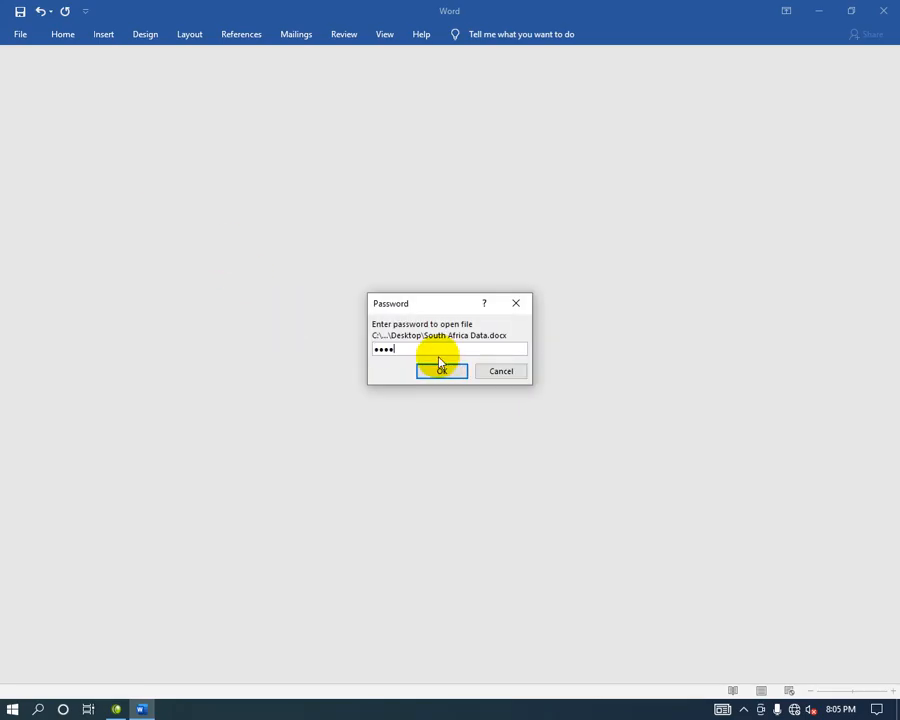
{"action": "left_click", "coordinate": [441, 370]}
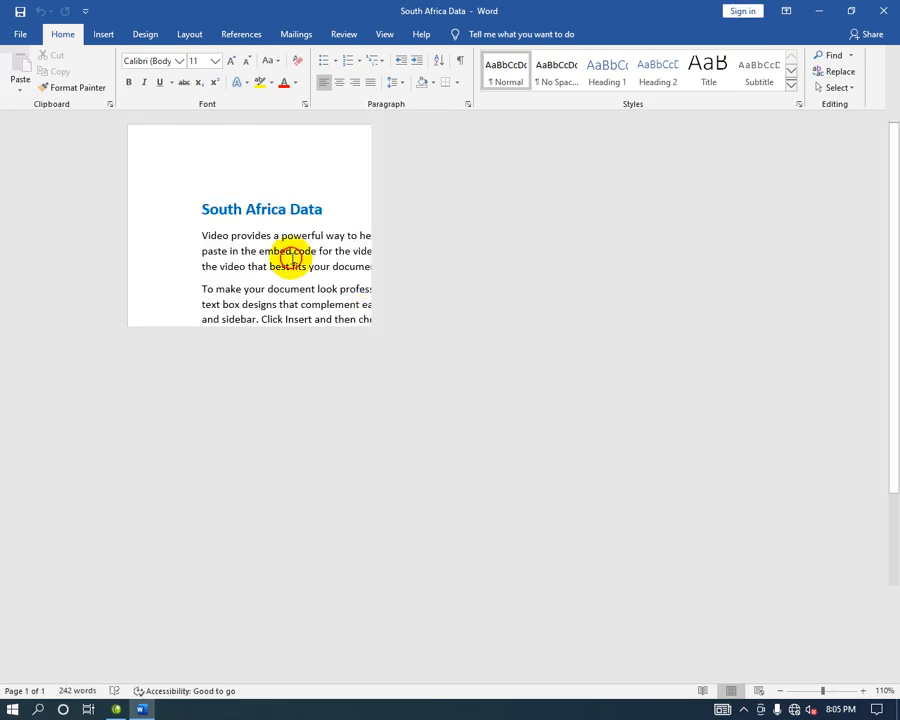
Clear the password under Encrypt with Password and save South Africa Data unencrypted.
{"action": "left_click", "coordinate": [20, 32]}
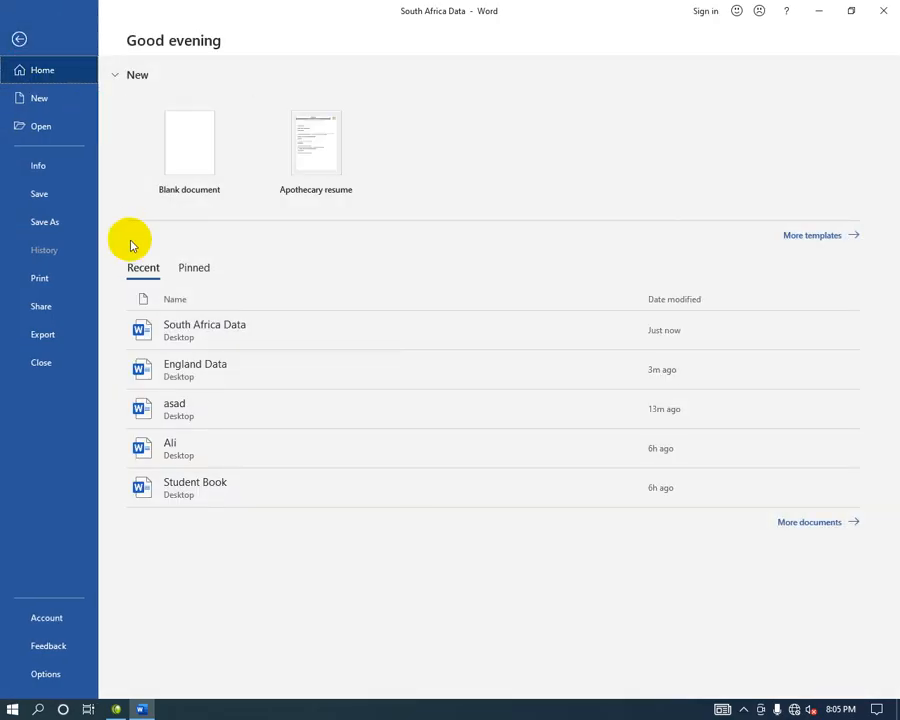
{"action": "left_click", "coordinate": [66, 163]}
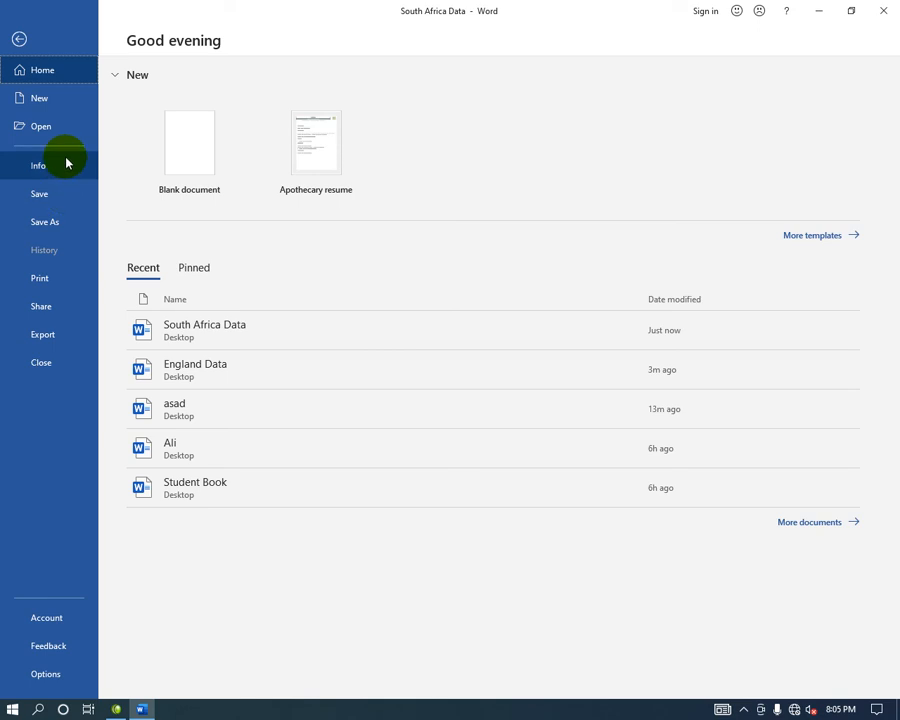
{"action": "left_click", "coordinate": [185, 208]}
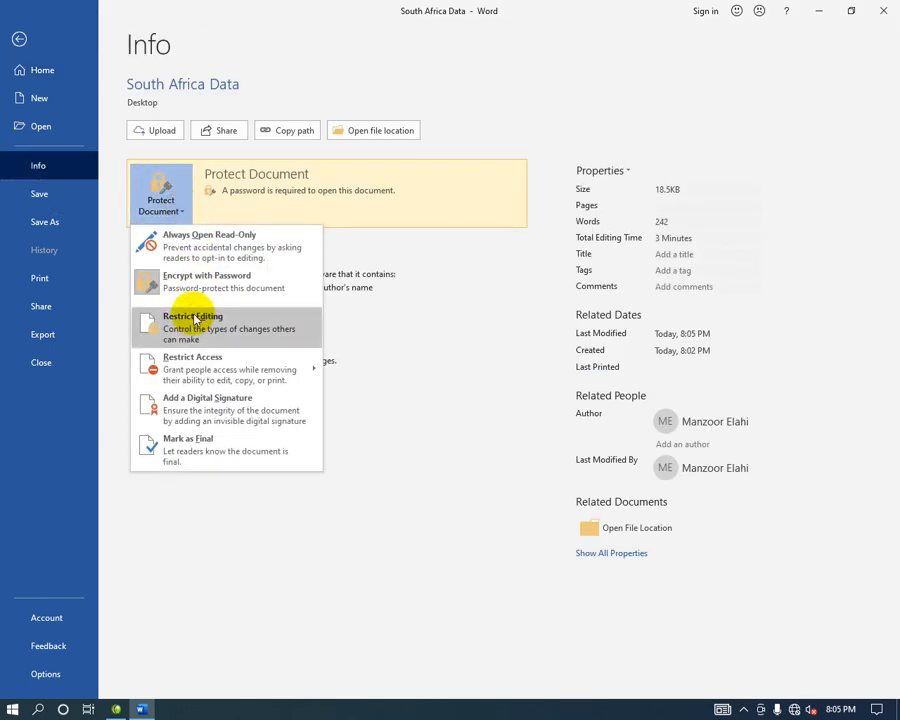
{"action": "left_click", "coordinate": [201, 284]}
{"action": "type", "text": "1234"}
{"action": "left_click_drag", "start_coordinate": [408, 328], "coordinate": [362, 330]}
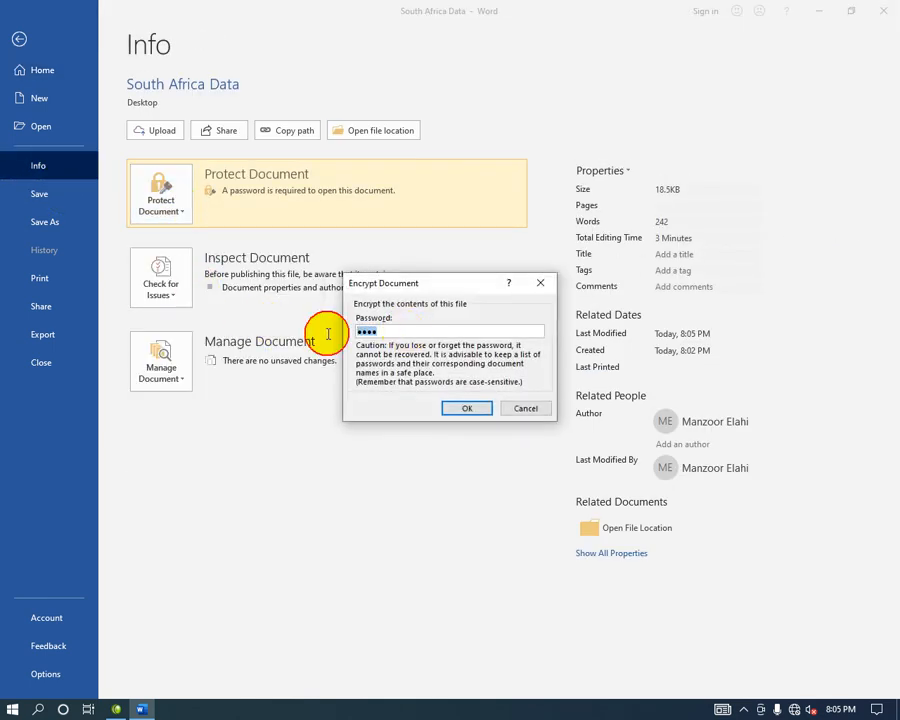
{"action": "left_click", "coordinate": [467, 408]}
{"action": "left_click", "coordinate": [72, 203]}
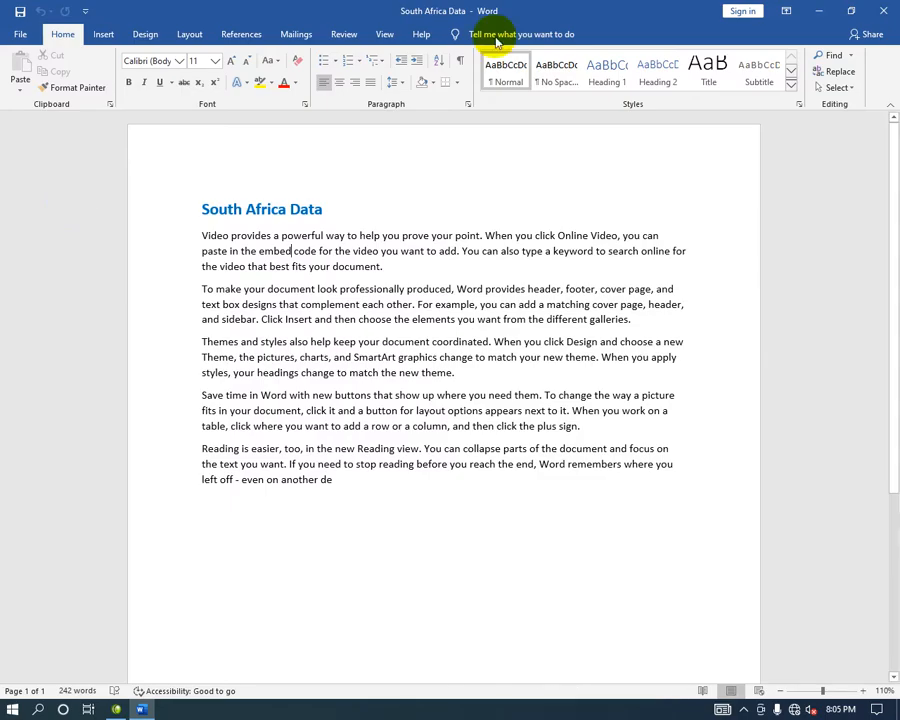
Close Word with Alt+F4 and move the South Africa Data icon to the desktop centre.
{"action": "key", "text": "alt+F4"}
{"action": "left_click_drag", "start_coordinate": [26, 96], "coordinate": [446, 282]}
{"action": "left_click", "coordinate": [530, 282]}
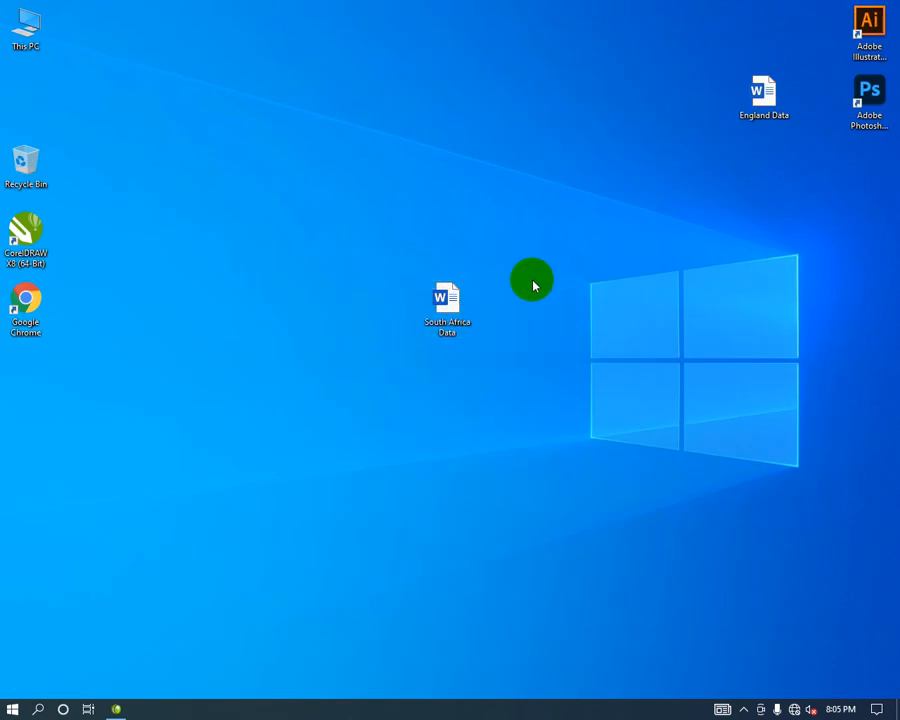
{"action": "left_click", "coordinate": [430, 315]}
Reopen South Africa Data without a password and open Restrict Editing under Protect Document.
{"action": "double_click", "coordinate": [430, 315]}
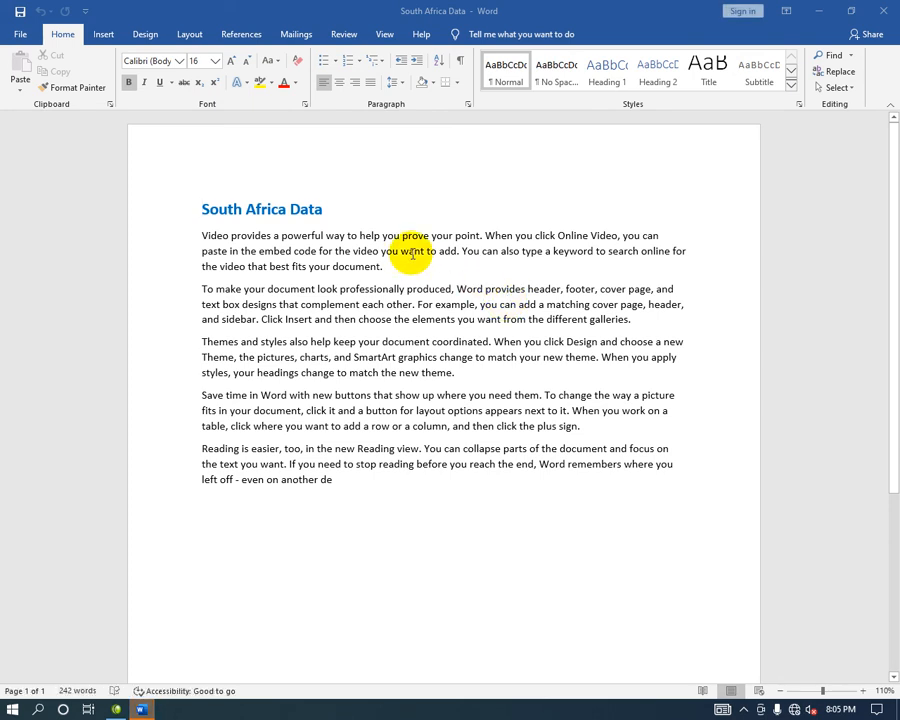
{"action": "left_click", "coordinate": [257, 518]}
{"action": "left_click", "coordinate": [18, 32]}
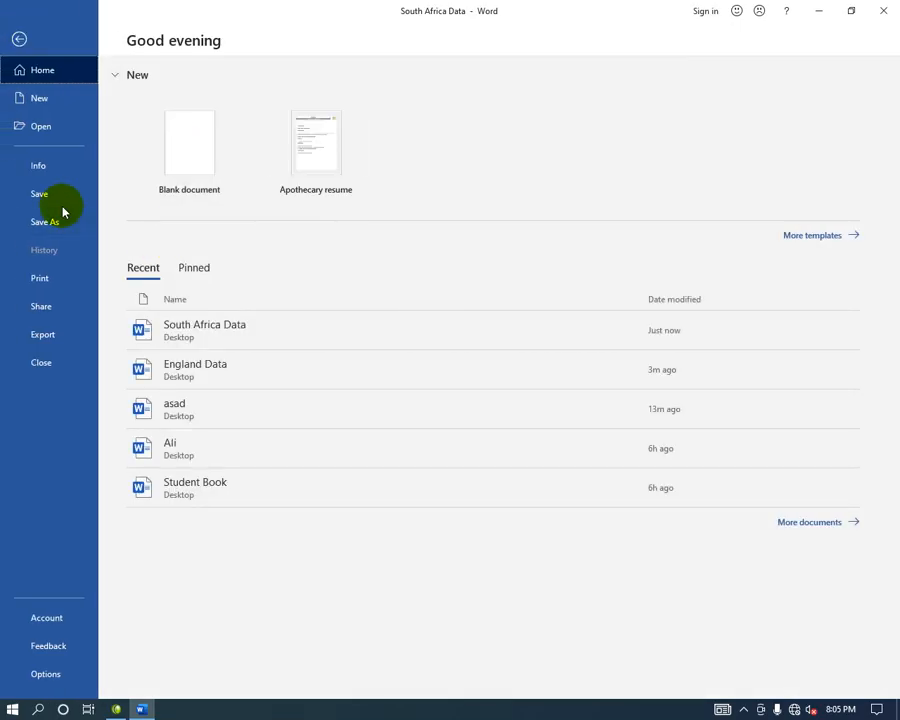
{"action": "left_click", "coordinate": [54, 165]}
{"action": "left_click", "coordinate": [190, 278]}
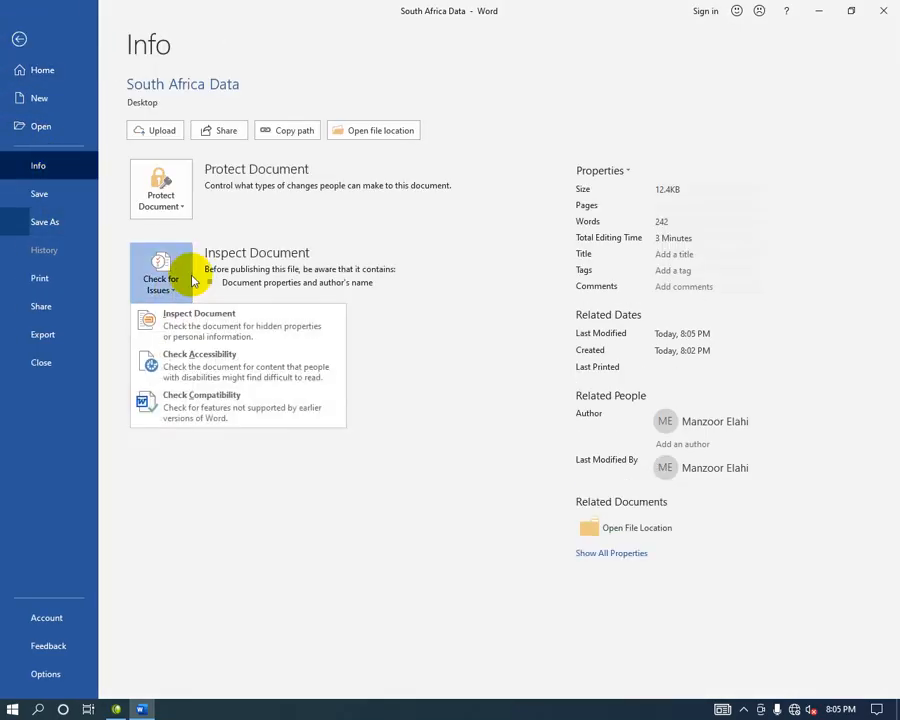
{"action": "left_click", "coordinate": [177, 199]}
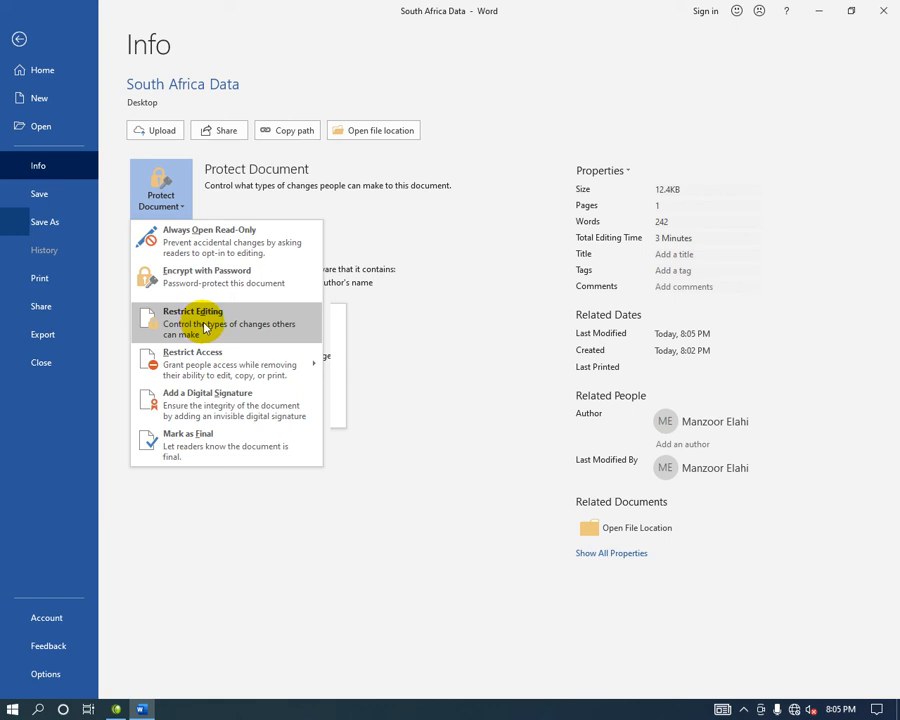
{"action": "left_click", "coordinate": [204, 326]}
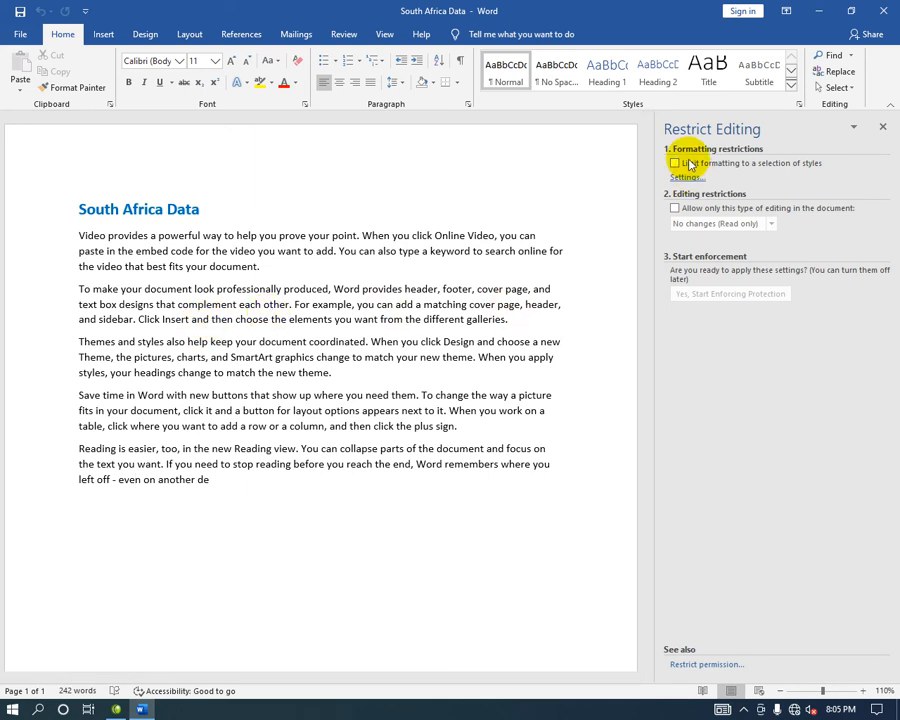
Limit formatting, allow only Read only edits, and enforce protection with a password.
{"action": "left_click", "coordinate": [675, 164]}
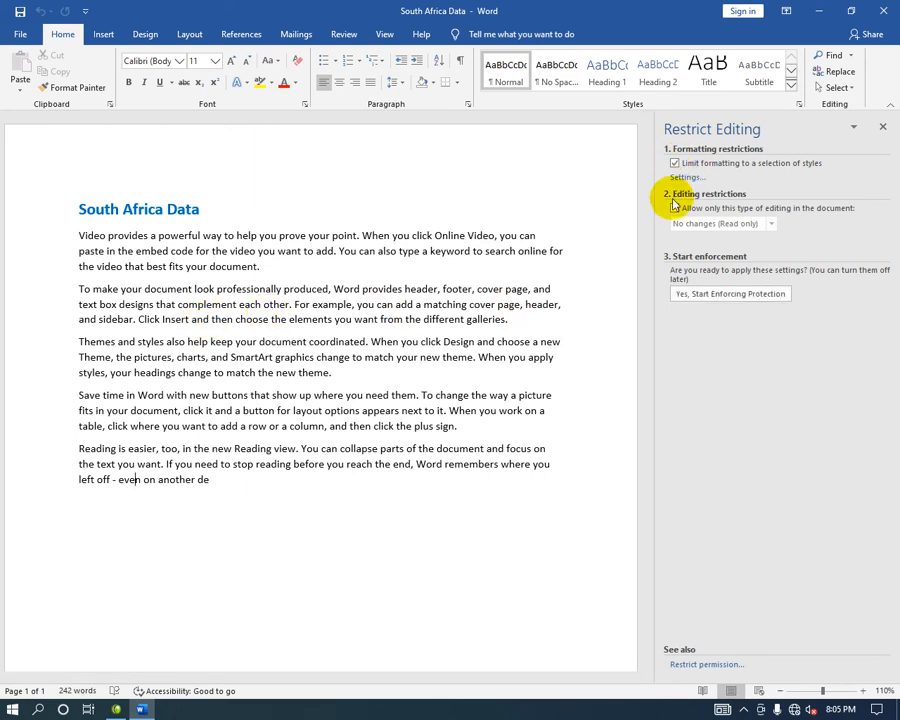
{"action": "left_click", "coordinate": [675, 206]}
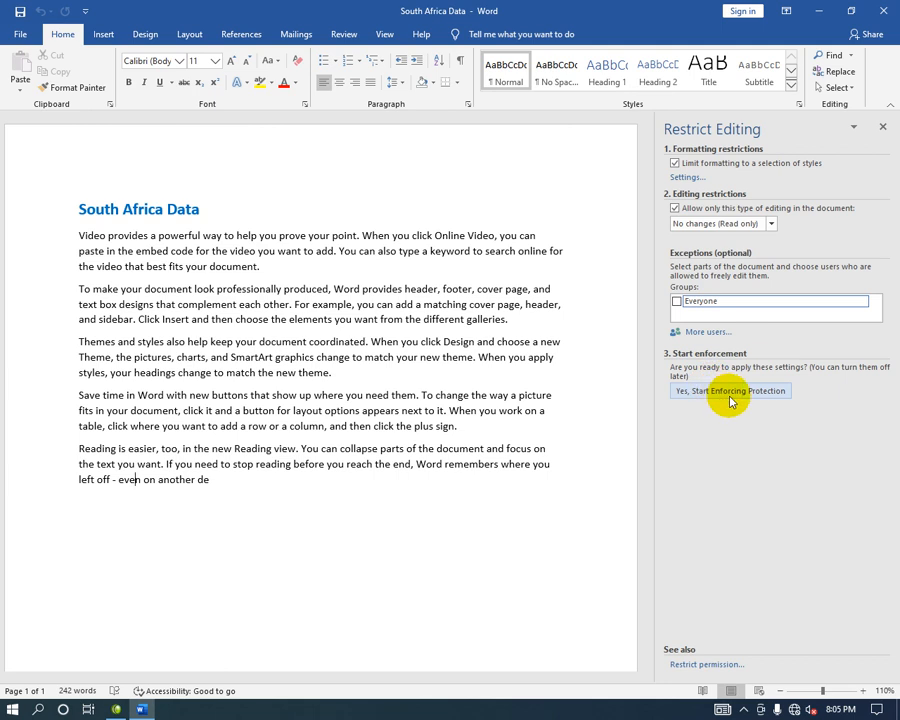
{"action": "left_click", "coordinate": [752, 391]}
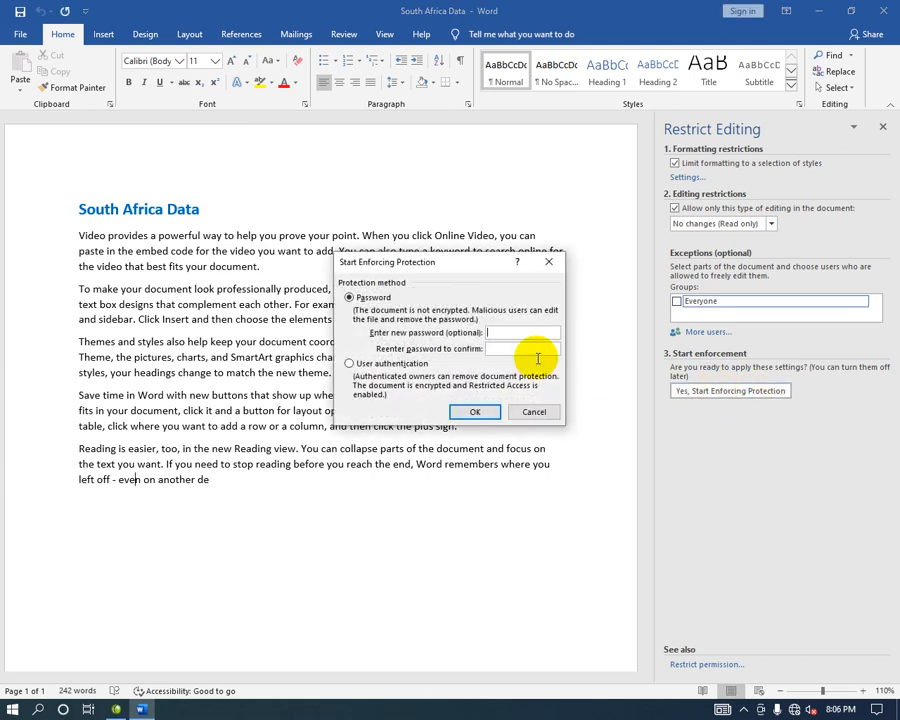
{"action": "left_click", "coordinate": [524, 335]}
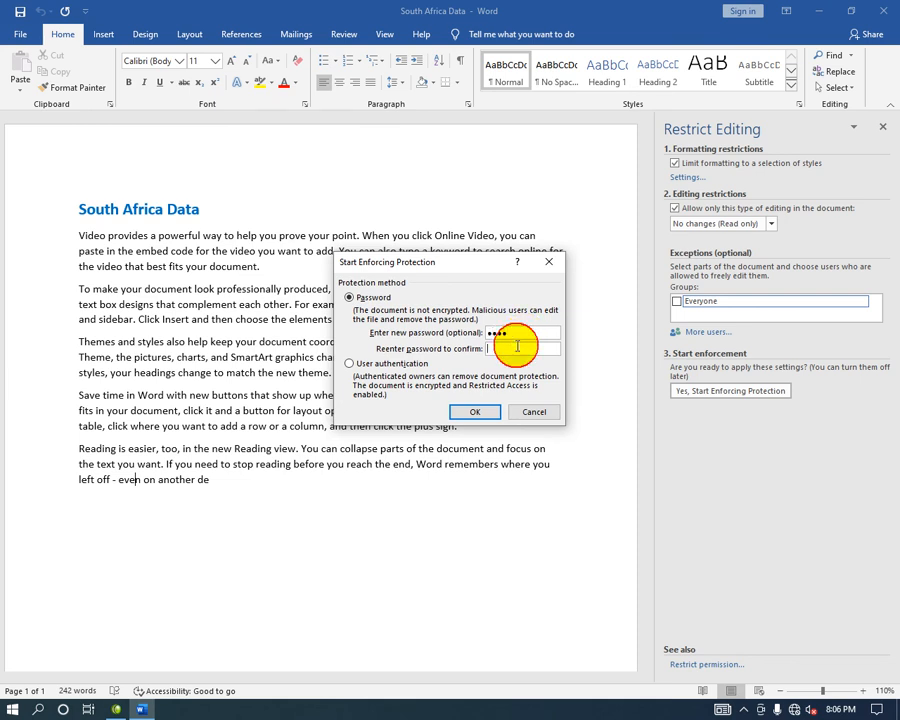
{"action": "left_click", "coordinate": [484, 411]}
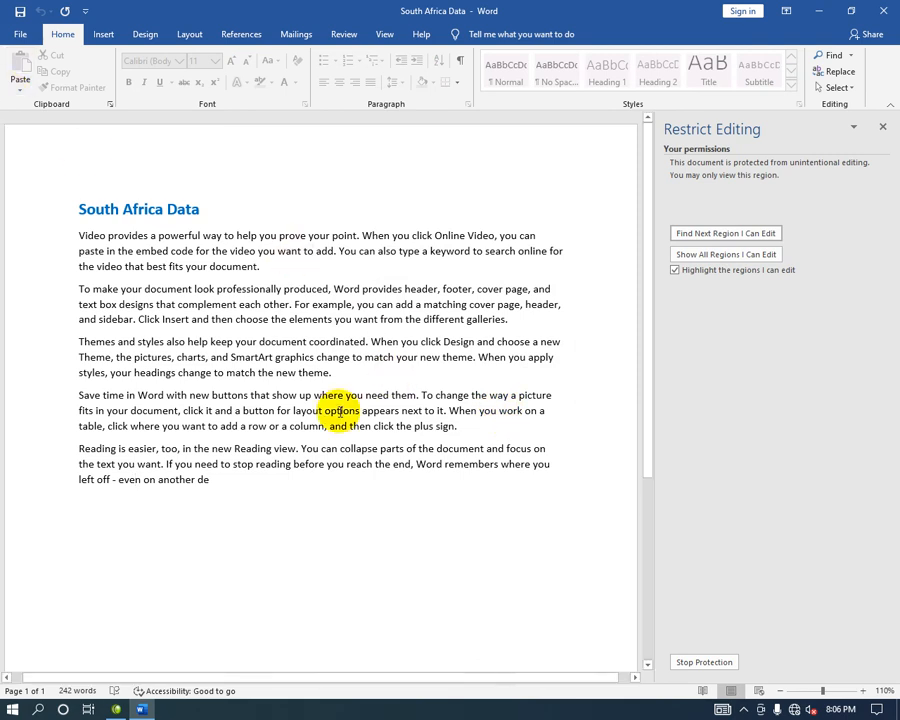
Save the protected document with Ctrl+S, close the Restrict Editing pane, and exit Word.
{"action": "key", "text": "ctrl+s"}
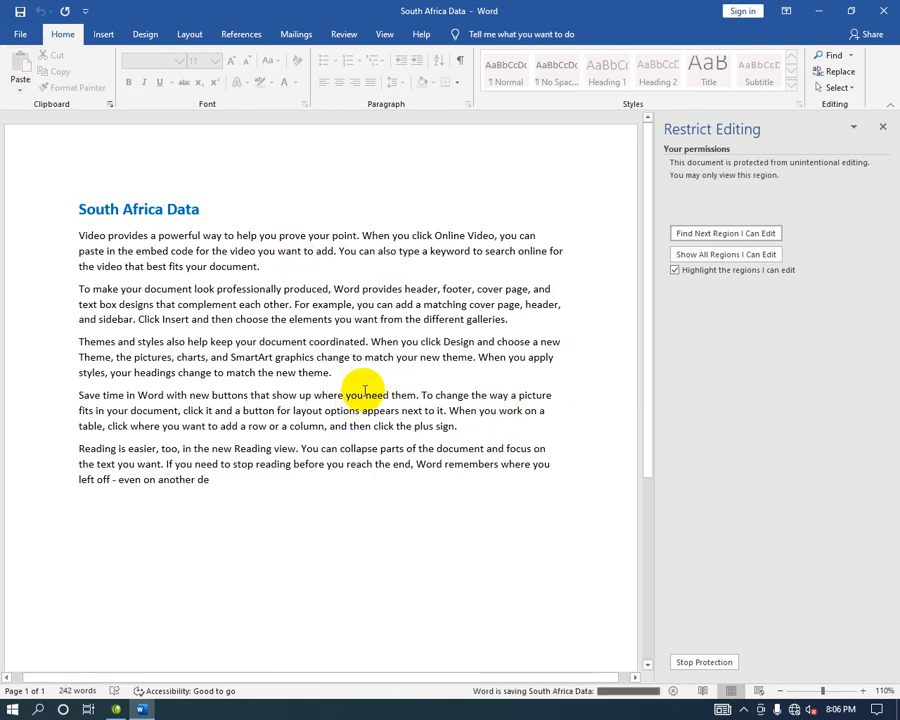
{"action": "left_click", "coordinate": [882, 127]}
{"action": "left_click", "coordinate": [883, 10]}
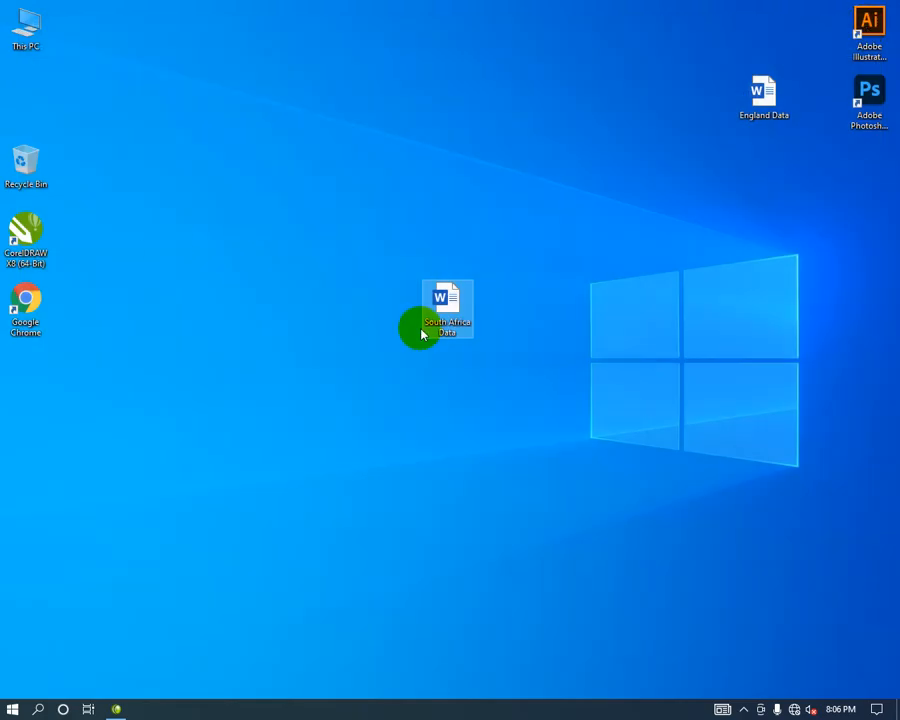
Reopen South Africa Data, confirm typing is blocked, and run osk for the On-Screen Keyboard.
{"action": "double_click", "coordinate": [447, 306]}
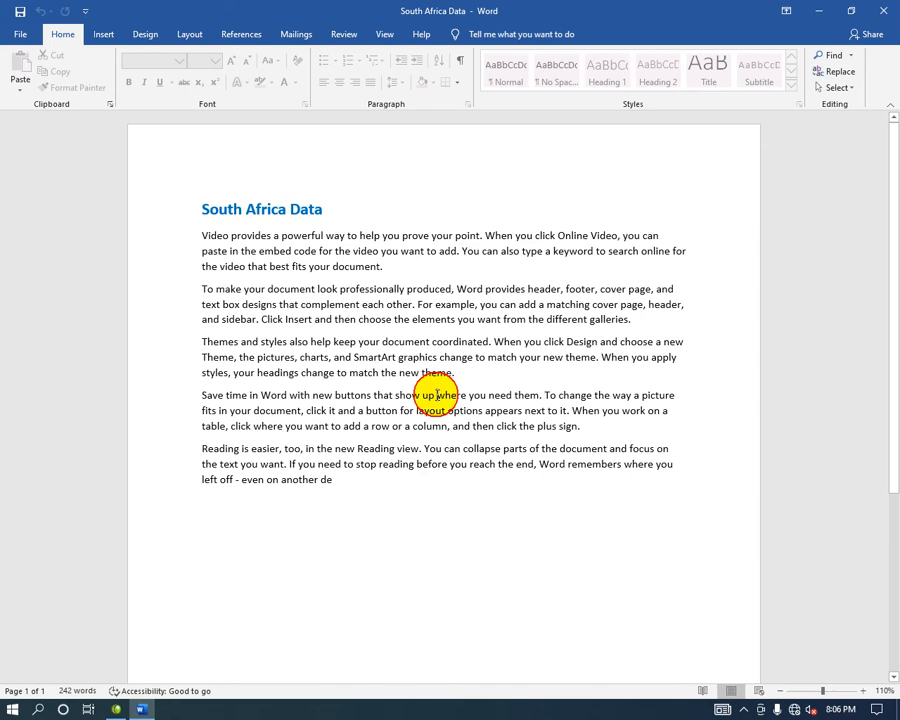
{"action": "left_click", "coordinate": [432, 510]}
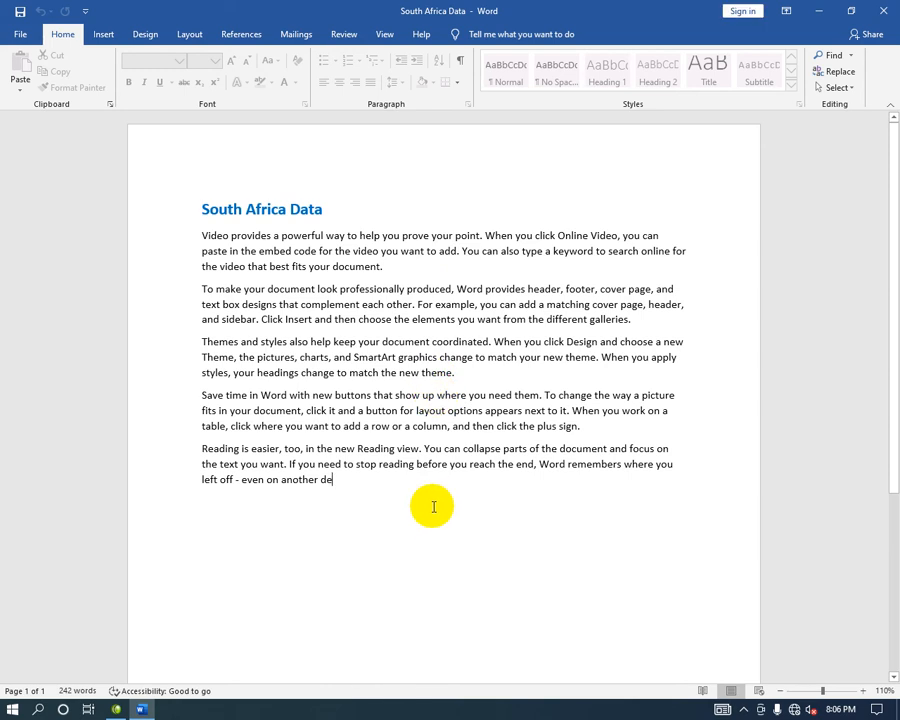
{"action": "type", "text": "v"}
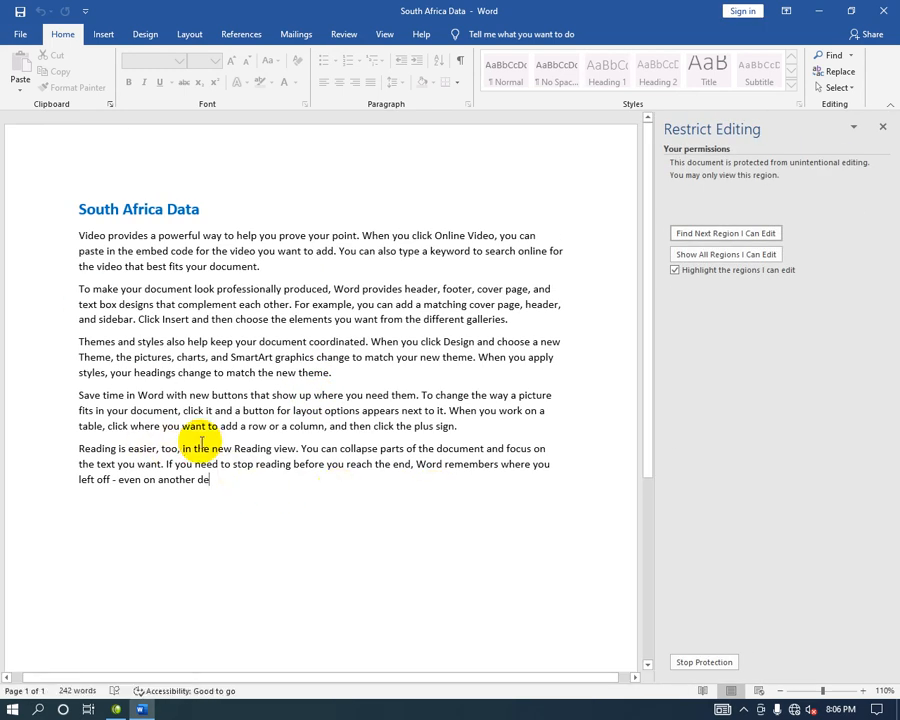
{"action": "key", "text": "super+r"}
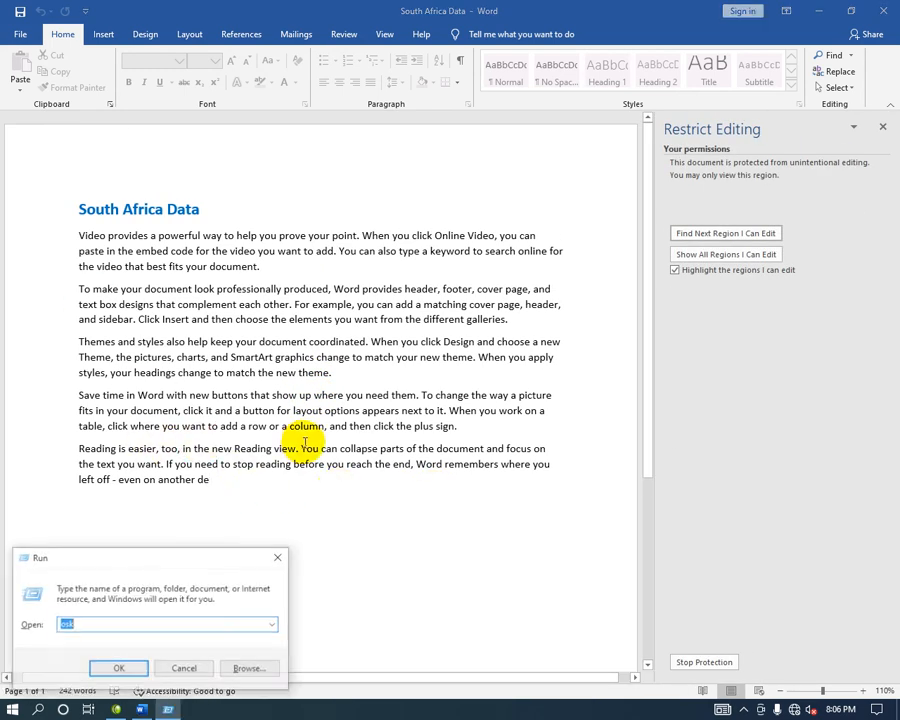
{"action": "key", "text": "Return"}
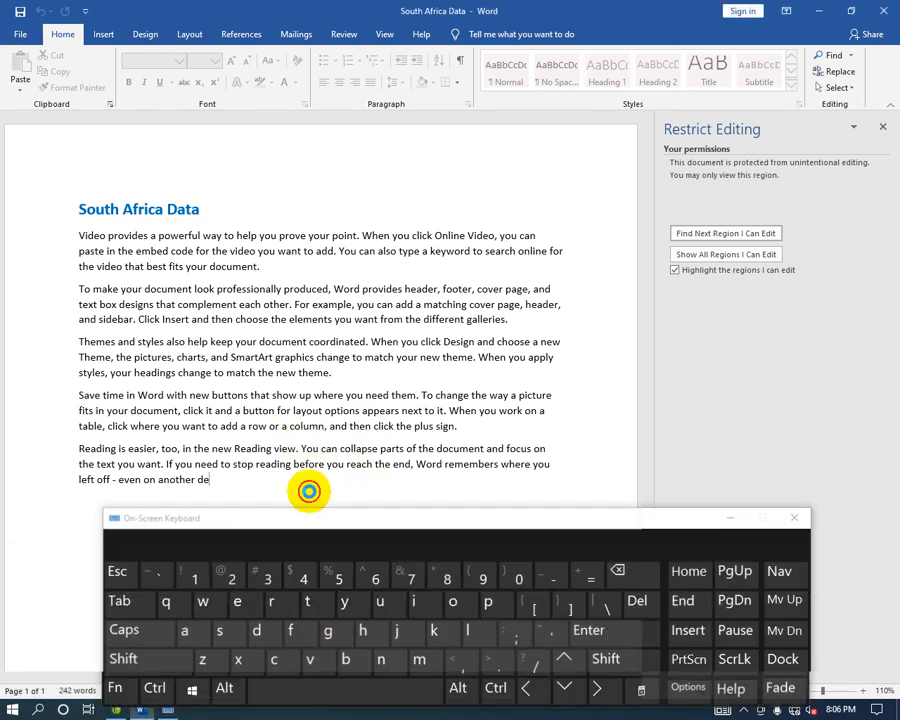
Try typing into the locked text with the On-Screen Keyboard, then move it lower left.
{"action": "left_click", "coordinate": [256, 630]}
{"action": "left_click", "coordinate": [291, 596]}
{"action": "left_click", "coordinate": [476, 623]}
{"action": "left_click", "coordinate": [312, 603]}
{"action": "left_click", "coordinate": [380, 618]}
{"action": "left_click_drag", "start_coordinate": [526, 518], "coordinate": [392, 526]}
{"action": "left_click_drag", "start_coordinate": [528, 538], "coordinate": [261, 521]}
{"action": "left_click_drag", "start_coordinate": [408, 522], "coordinate": [229, 552]}
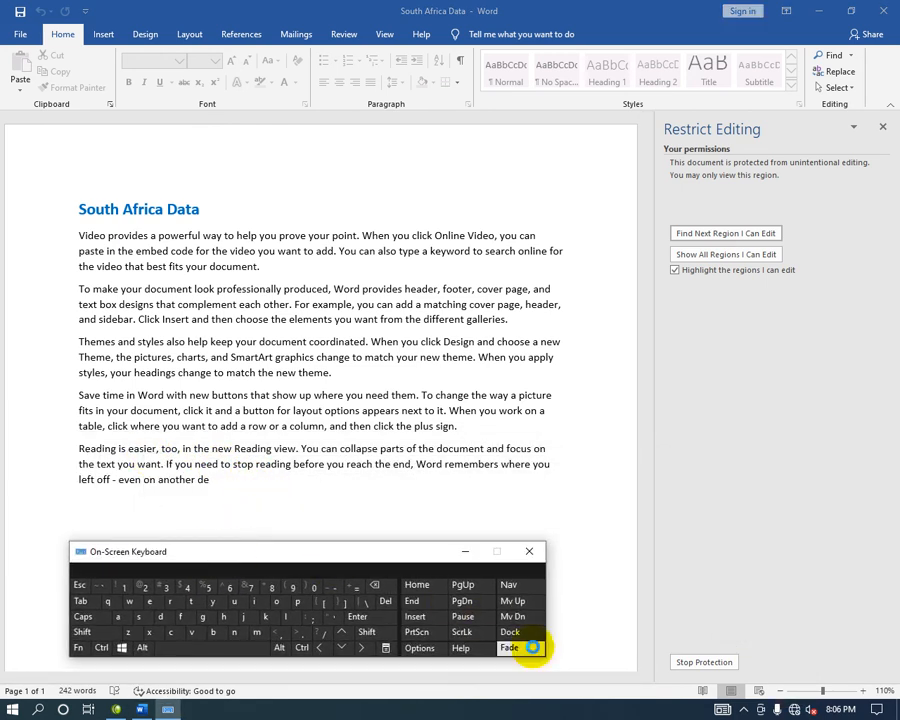
Choose Stop Protection and begin entering the protection password on the On-Screen Keyboard.
{"action": "left_click", "coordinate": [695, 663]}
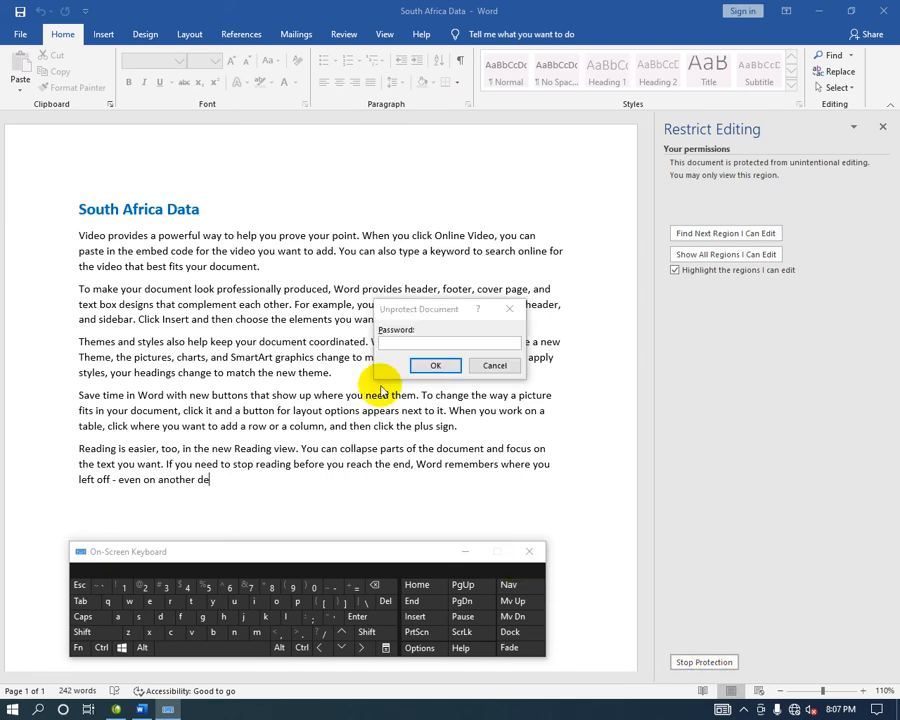
{"action": "left_click", "coordinate": [117, 616]}
{"action": "left_click", "coordinate": [138, 617]}
{"action": "left_click", "coordinate": [155, 615]}
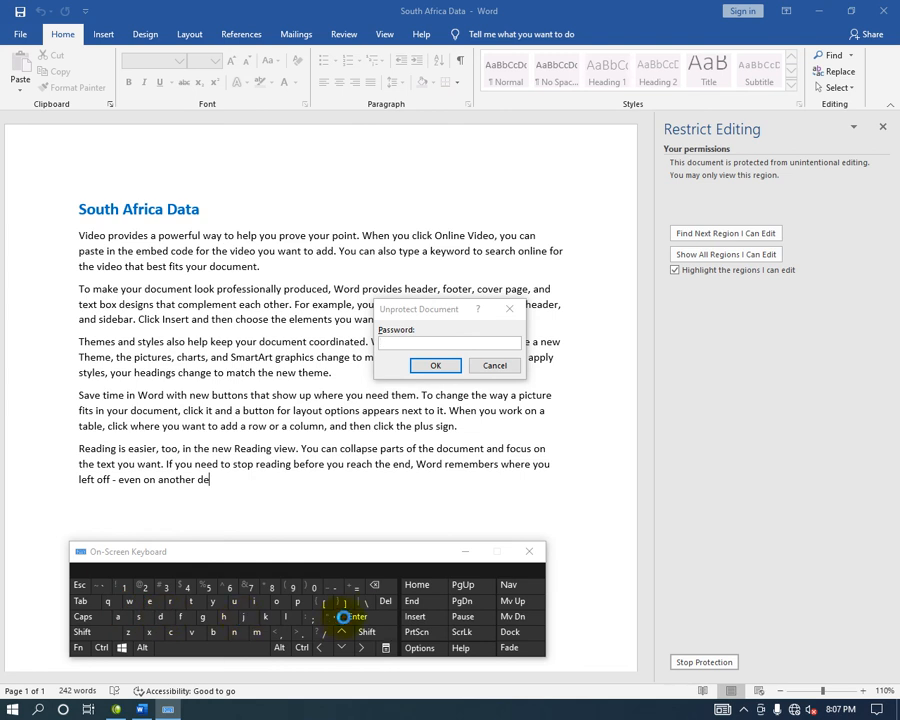
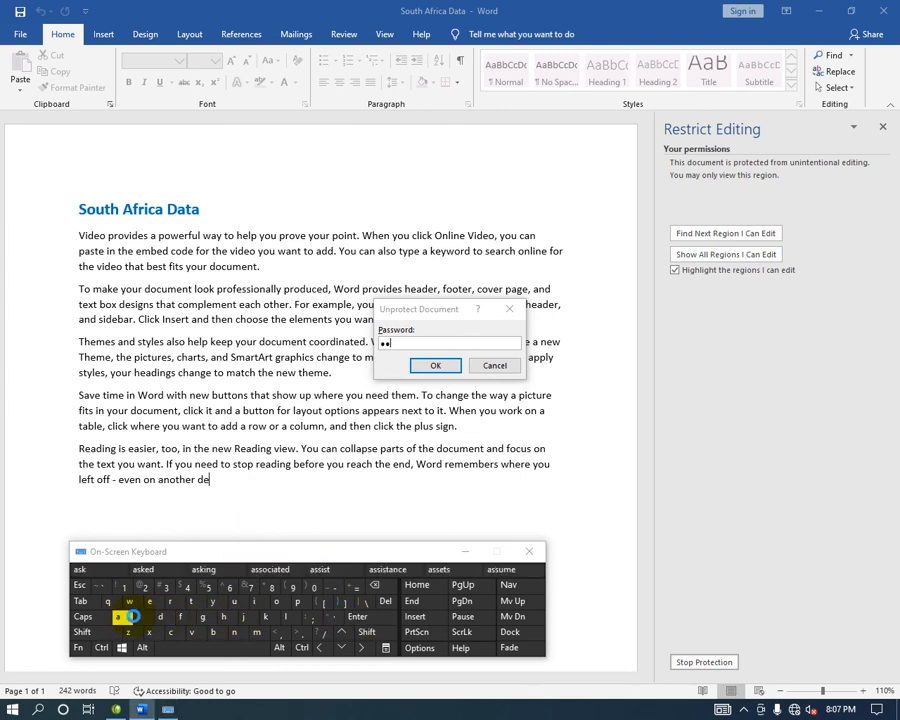
Enter the protection password to unprotect the document and add 'gfg' after the last paragraph.
{"action": "left_click", "coordinate": [119, 613]}
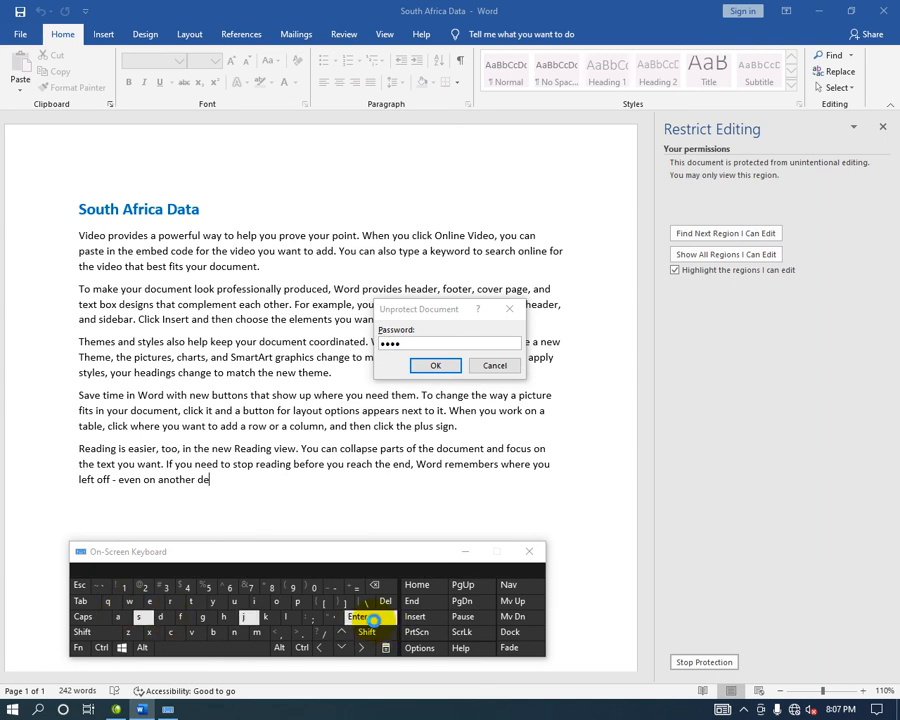
{"action": "left_click", "coordinate": [360, 619]}
{"action": "left_click", "coordinate": [223, 652]}
{"action": "left_click", "coordinate": [202, 617]}
{"action": "left_click", "coordinate": [180, 620]}
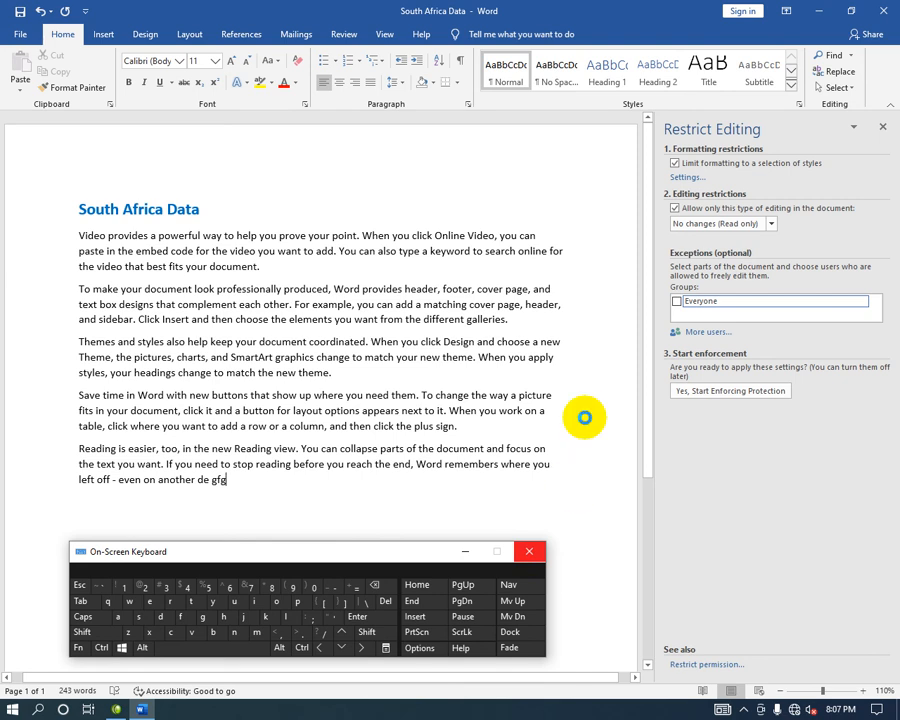
Uncheck both the editing and formatting restrictions and close the Restrict Editing pane.
{"action": "left_click", "coordinate": [675, 210]}
{"action": "left_click", "coordinate": [676, 163]}
{"action": "left_click", "coordinate": [676, 164]}
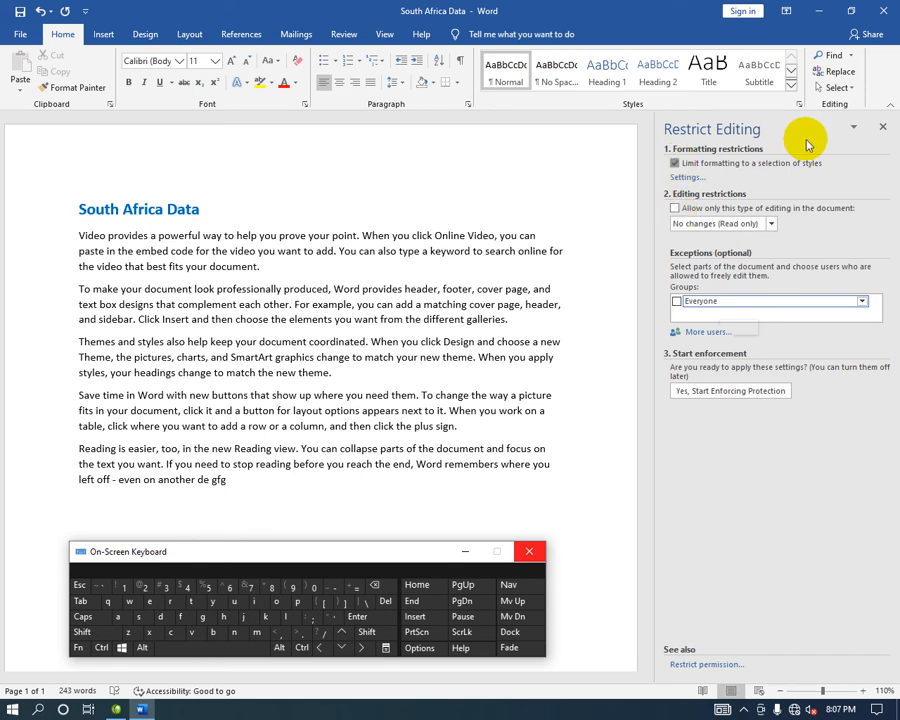
{"action": "left_click", "coordinate": [798, 162]}
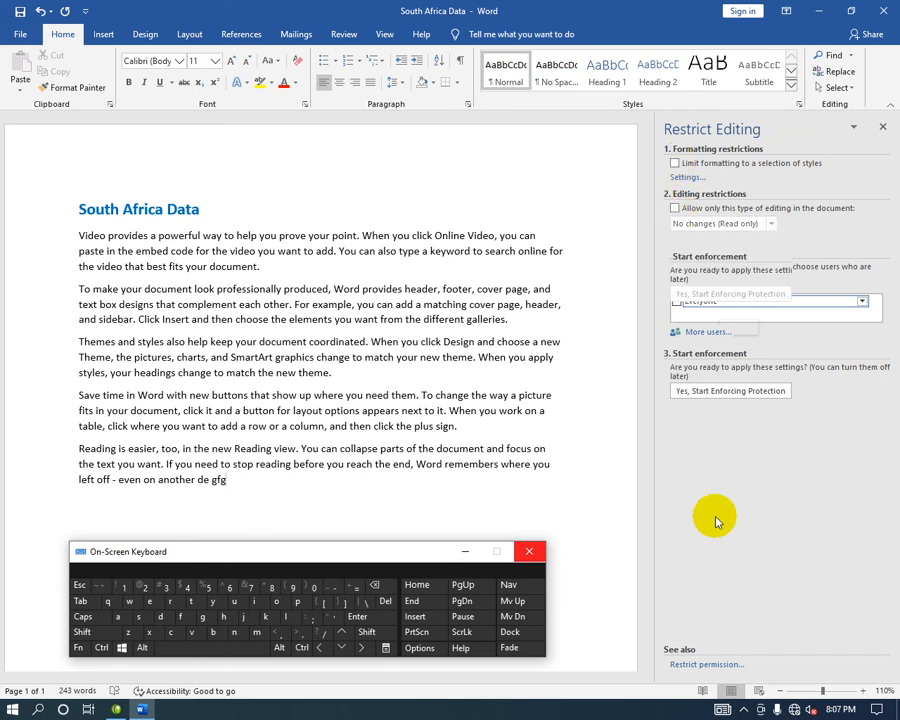
{"action": "left_click", "coordinate": [884, 132]}
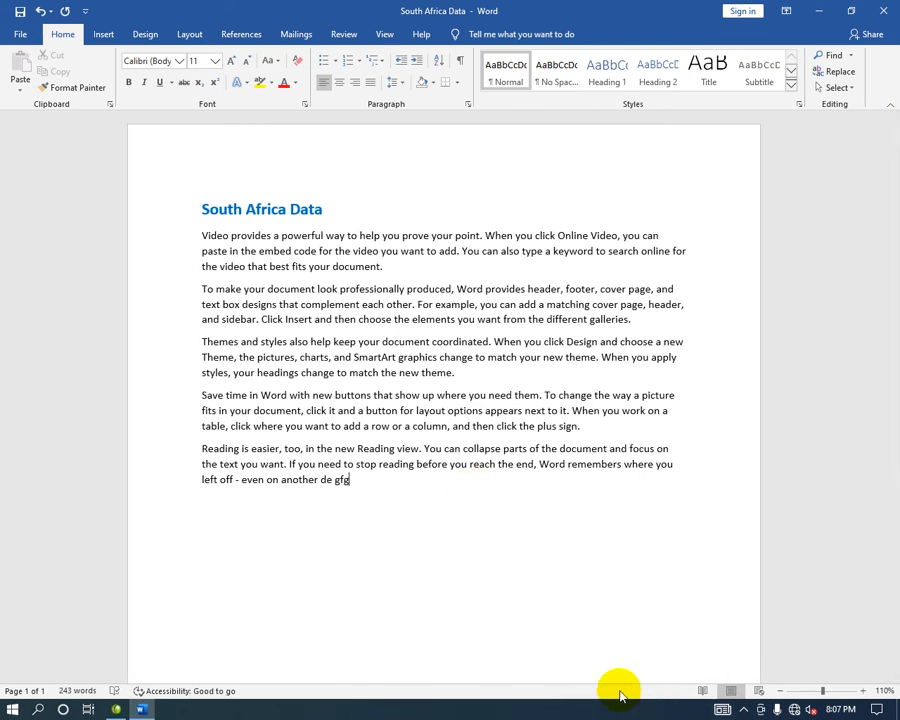
Try Restrict Access via Rights Management Servers from File > Info, dismissing the offline error.
{"action": "left_click", "coordinate": [18, 36]}
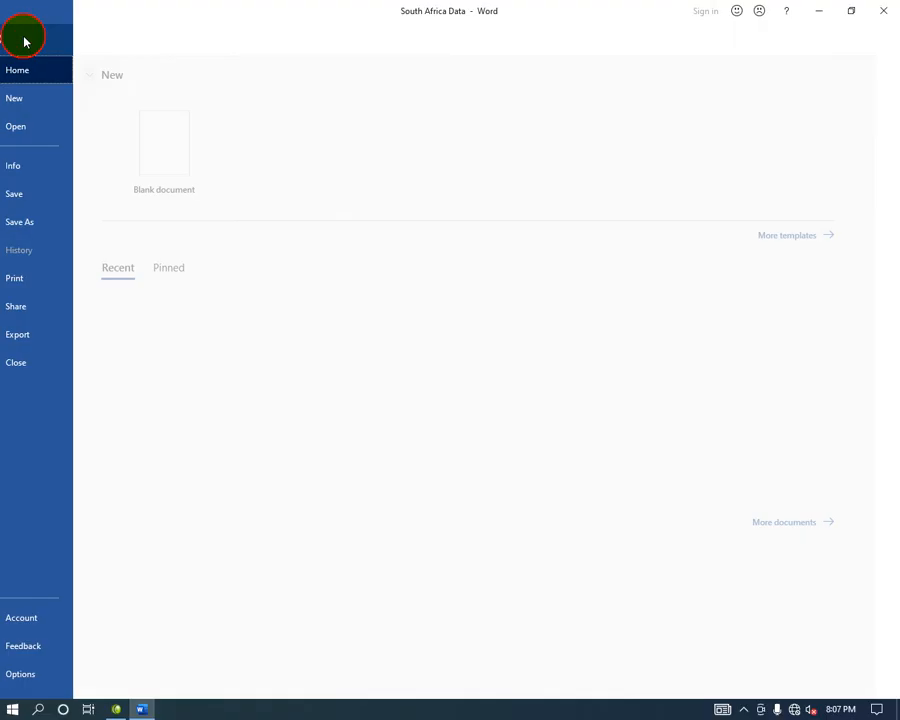
{"action": "left_click", "coordinate": [50, 165]}
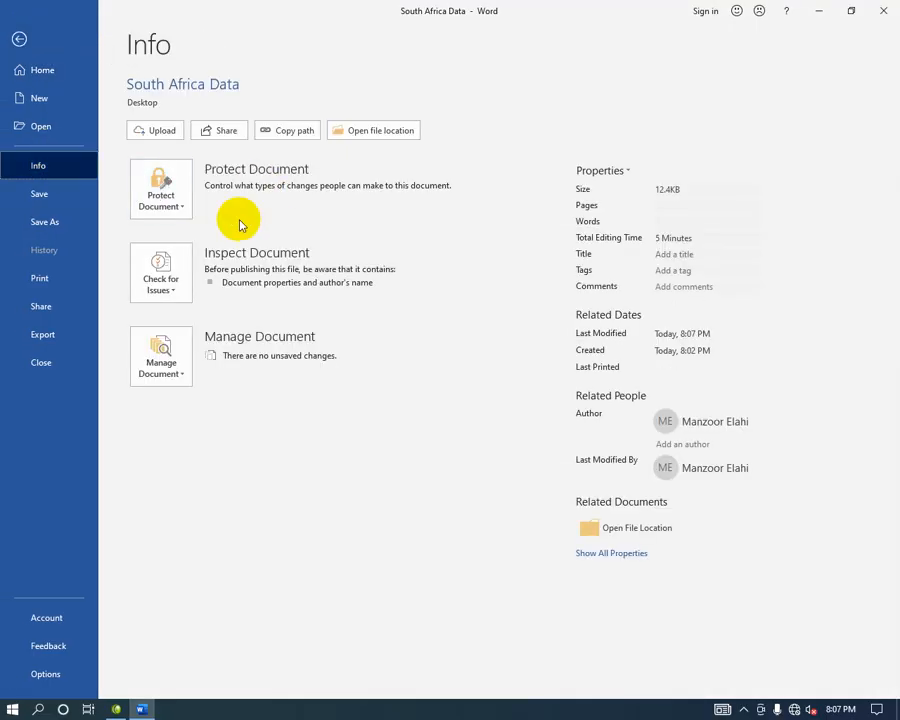
{"action": "left_click", "coordinate": [163, 200]}
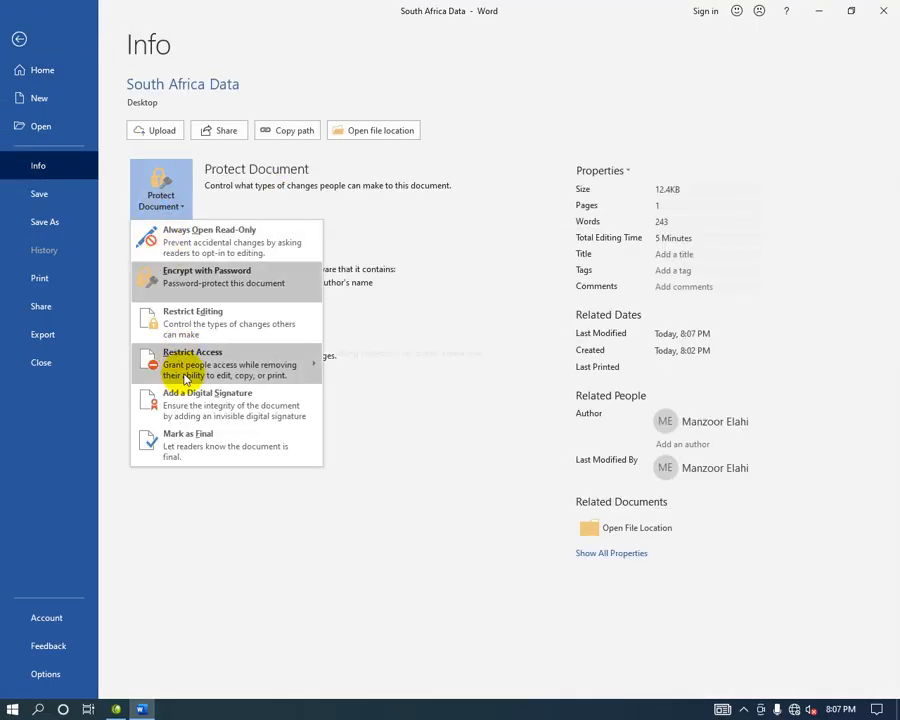
{"action": "mouse_move", "coordinate": [195, 367]}
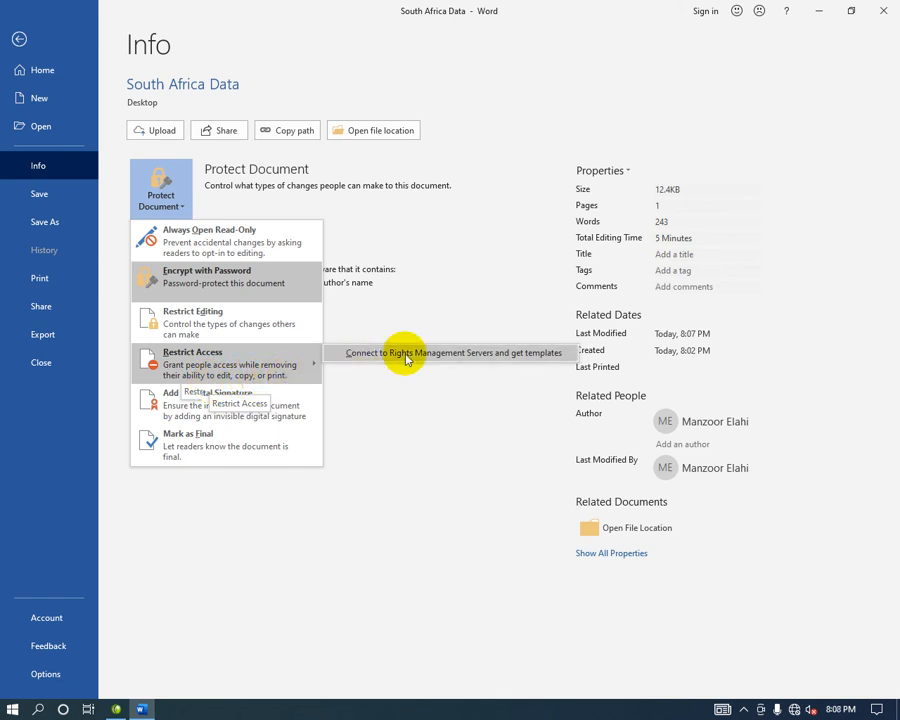
{"action": "left_click", "coordinate": [548, 351]}
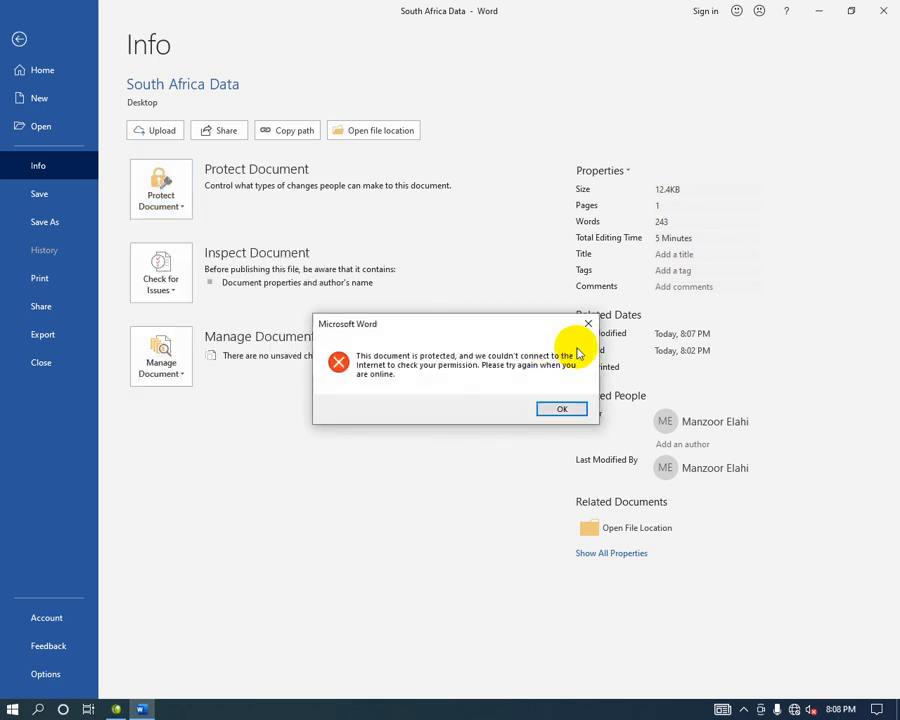
{"action": "left_click", "coordinate": [588, 323]}
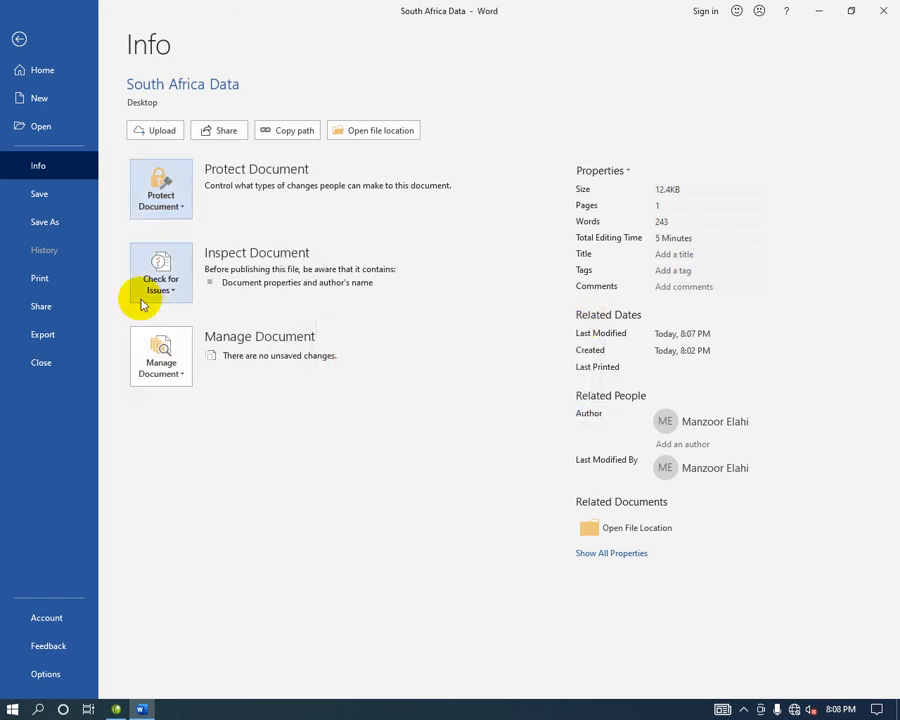
{"action": "left_click", "coordinate": [185, 205]}
Choose Add a Digital Signature under Protect Document and accept getting a partner digital ID.
{"action": "mouse_move", "coordinate": [262, 371]}
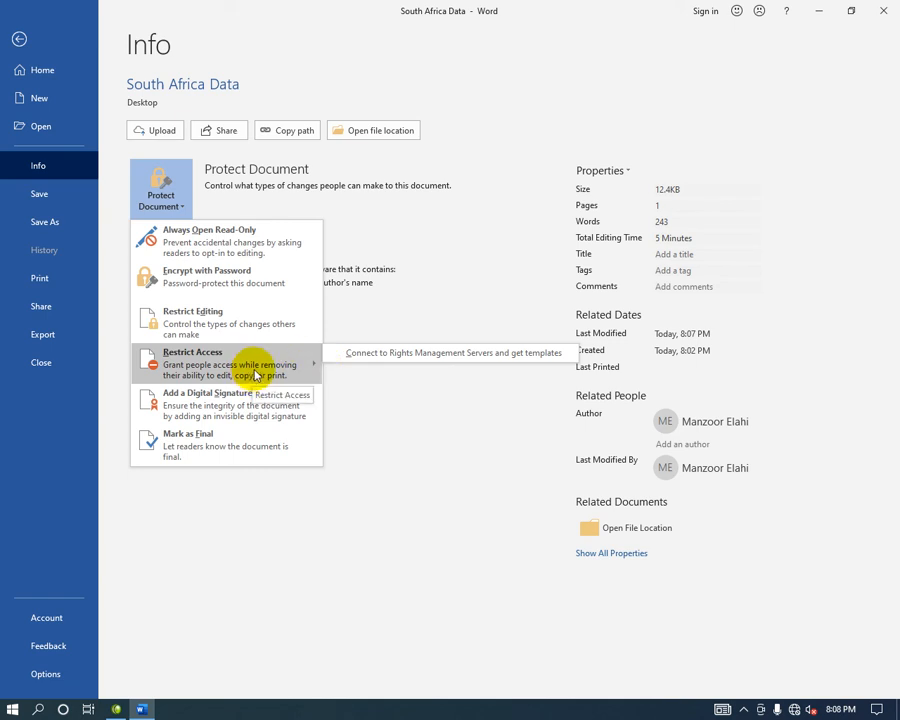
{"action": "left_click", "coordinate": [180, 405]}
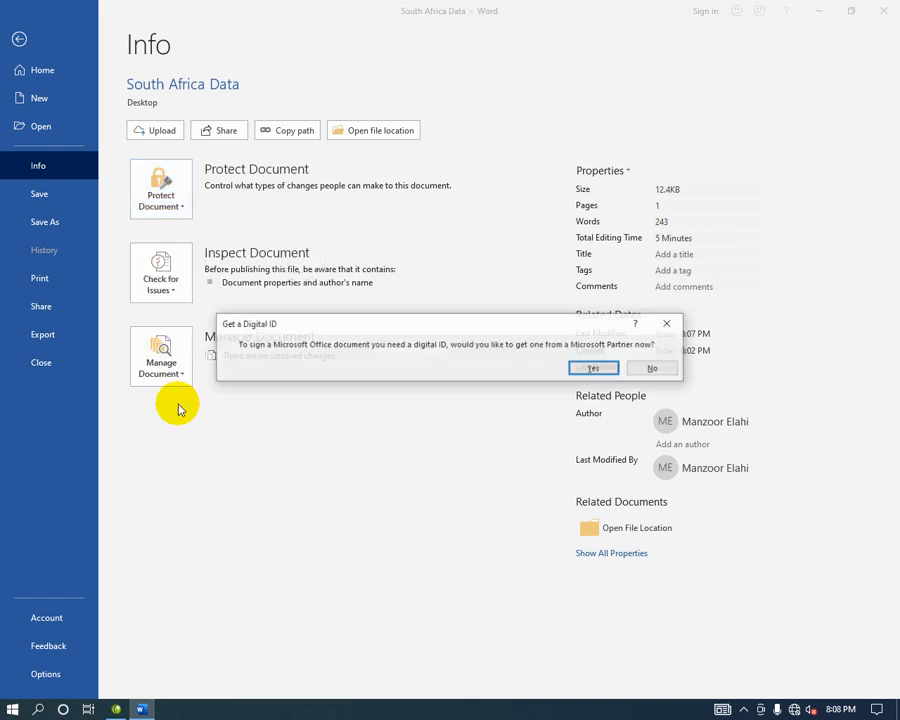
{"action": "left_click", "coordinate": [593, 368]}
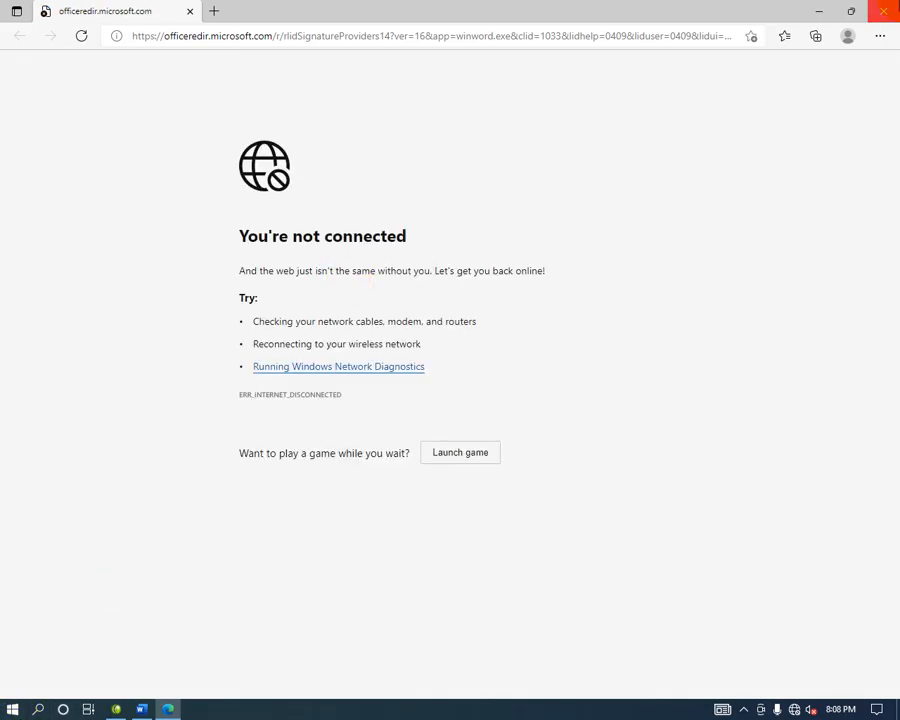
Close the Edge window showing the 'You're not connected' page with Alt+F4.
{"action": "key", "text": "alt+F4"}
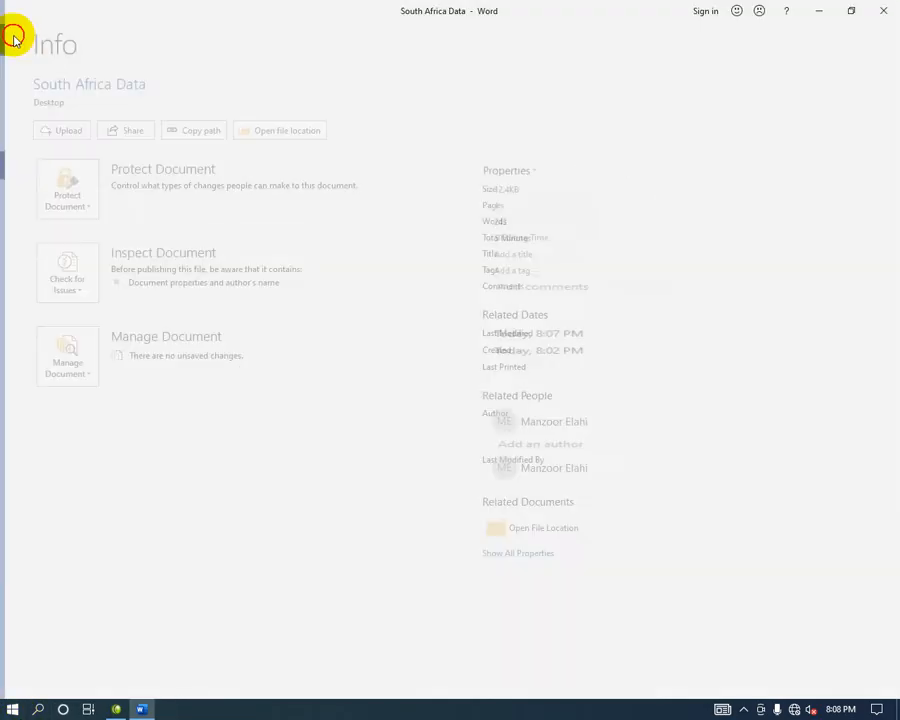
Insert a Microsoft Office signature line with the signer's name below the last paragraph.
{"action": "left_click", "coordinate": [15, 38]}
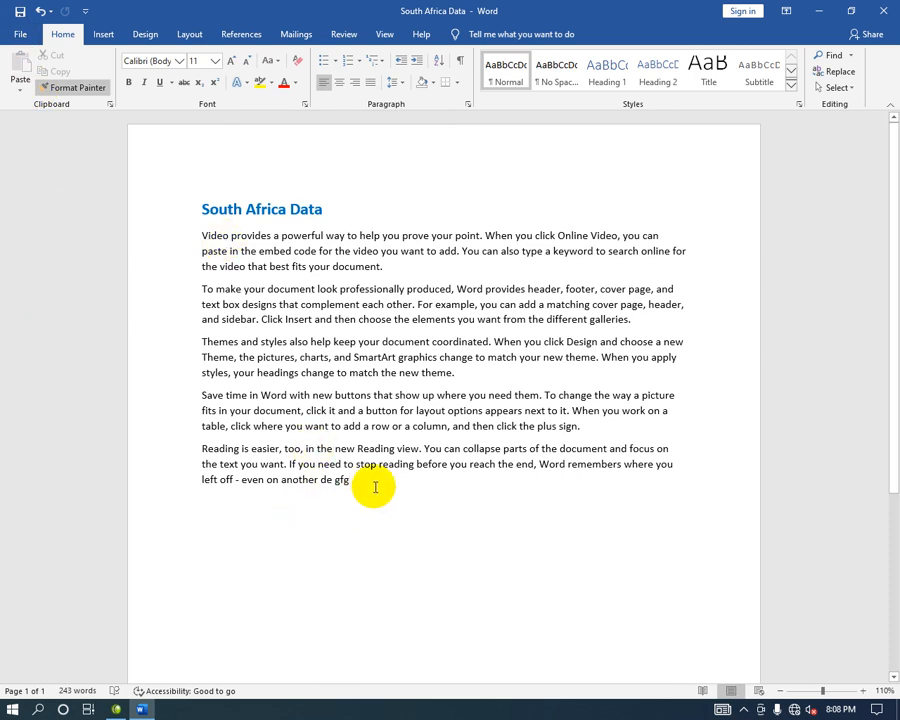
{"action": "left_click", "coordinate": [106, 35]}
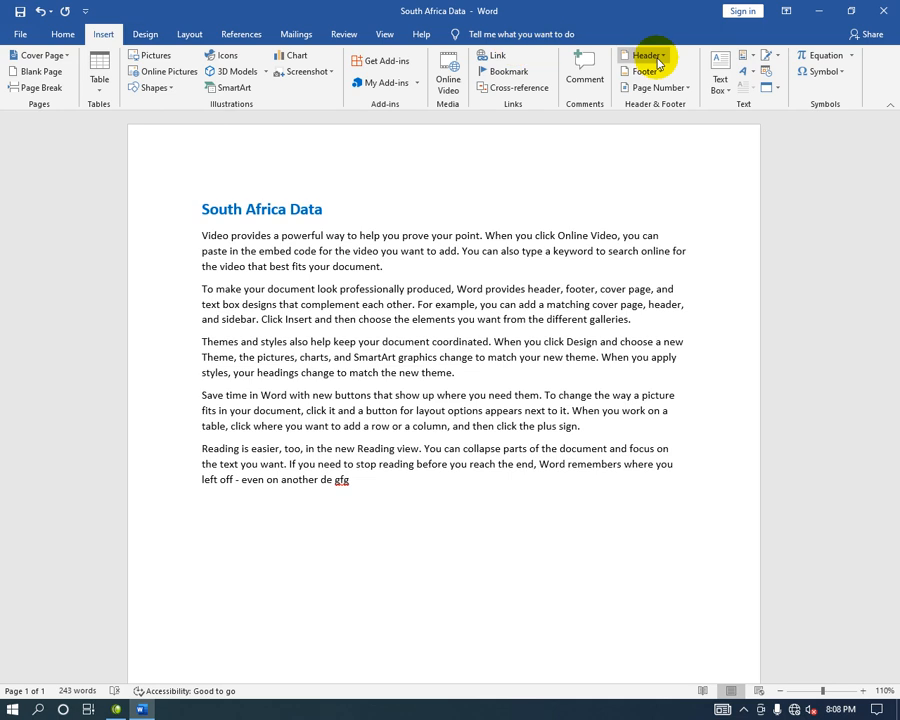
{"action": "left_click", "coordinate": [772, 55]}
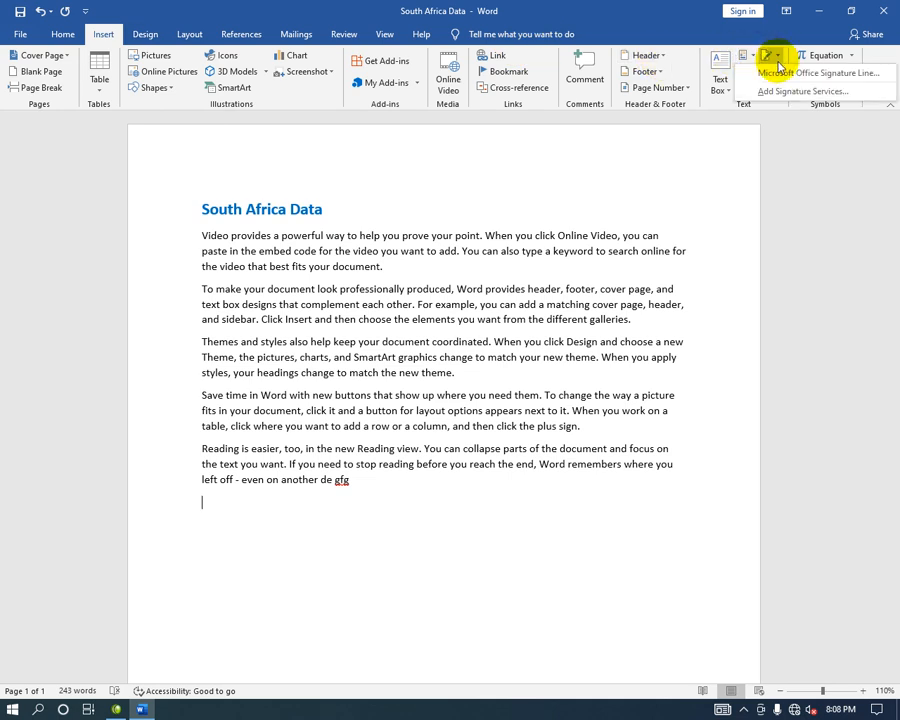
{"action": "left_click", "coordinate": [803, 73]}
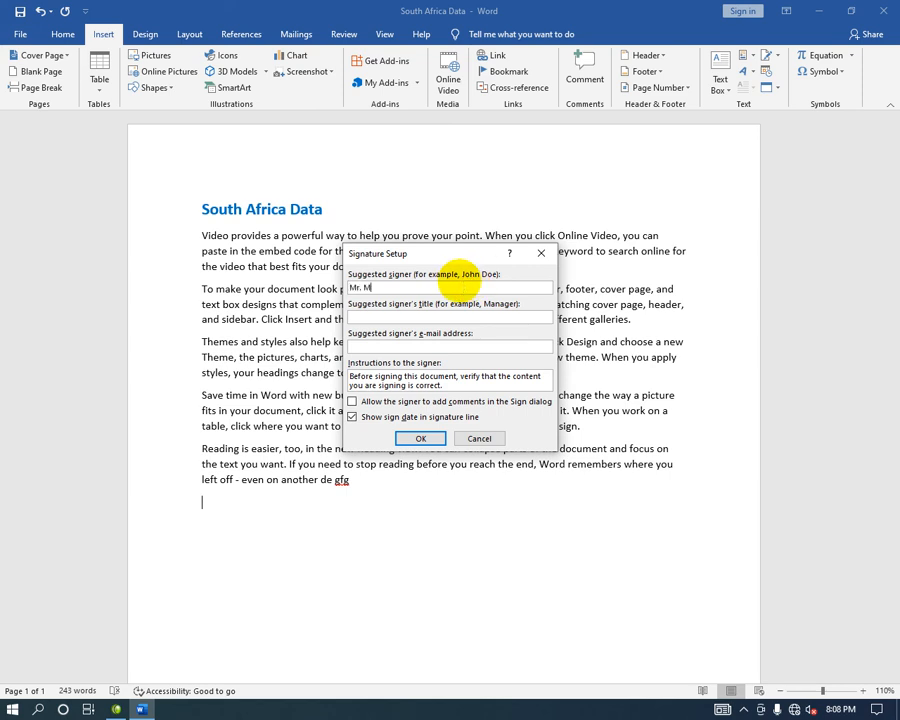
{"action": "type", "text": "Mr. Manzoor"}
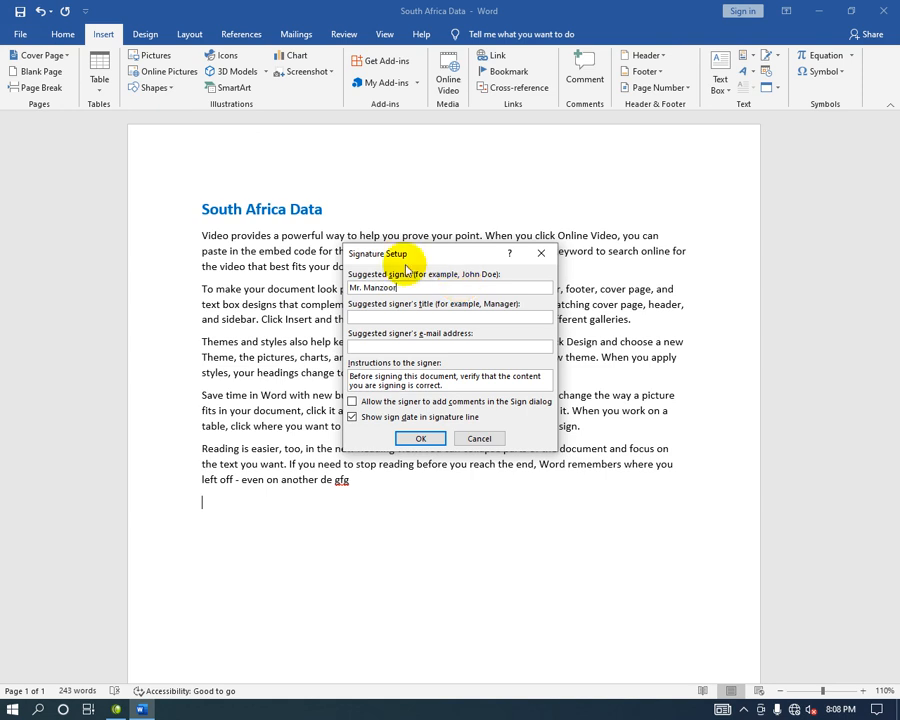
{"action": "left_click", "coordinate": [421, 438]}
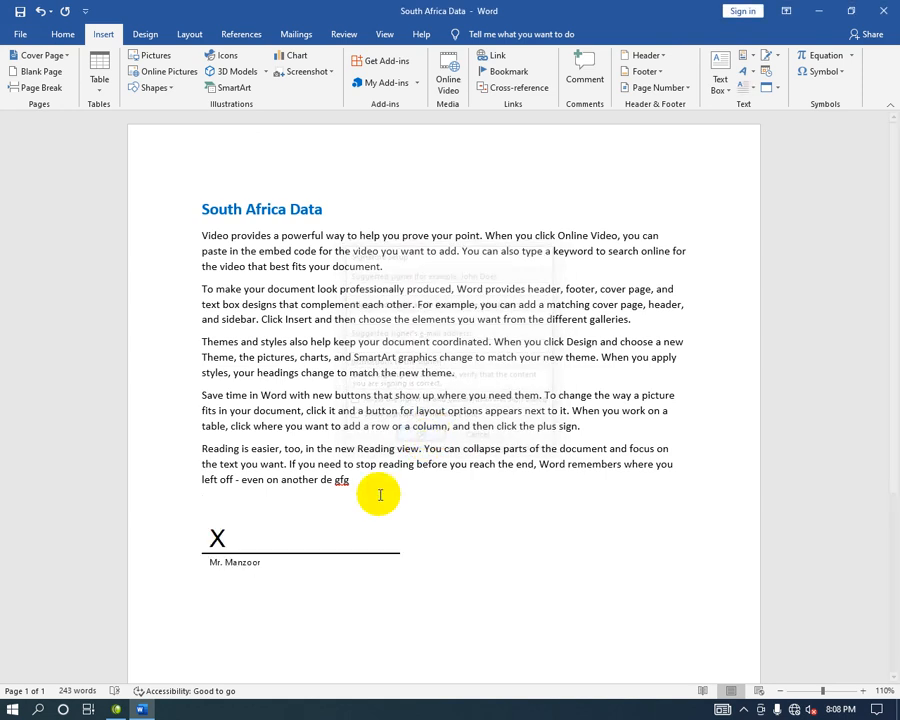
{"action": "left_click", "coordinate": [257, 549]}
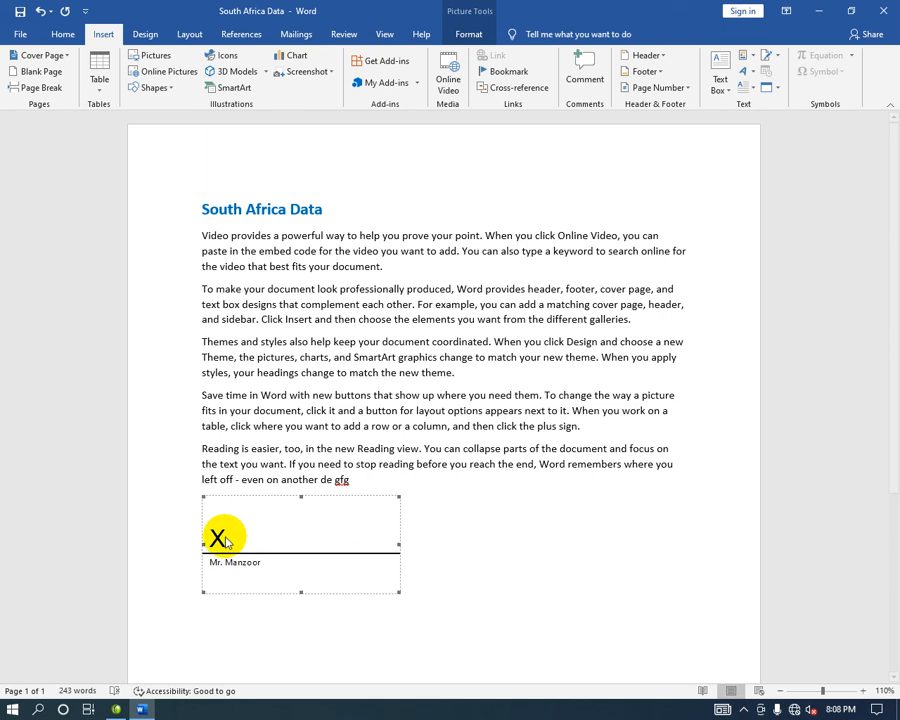
Draw a small text box over the X mark inside the signature box.
{"action": "left_click", "coordinate": [718, 86]}
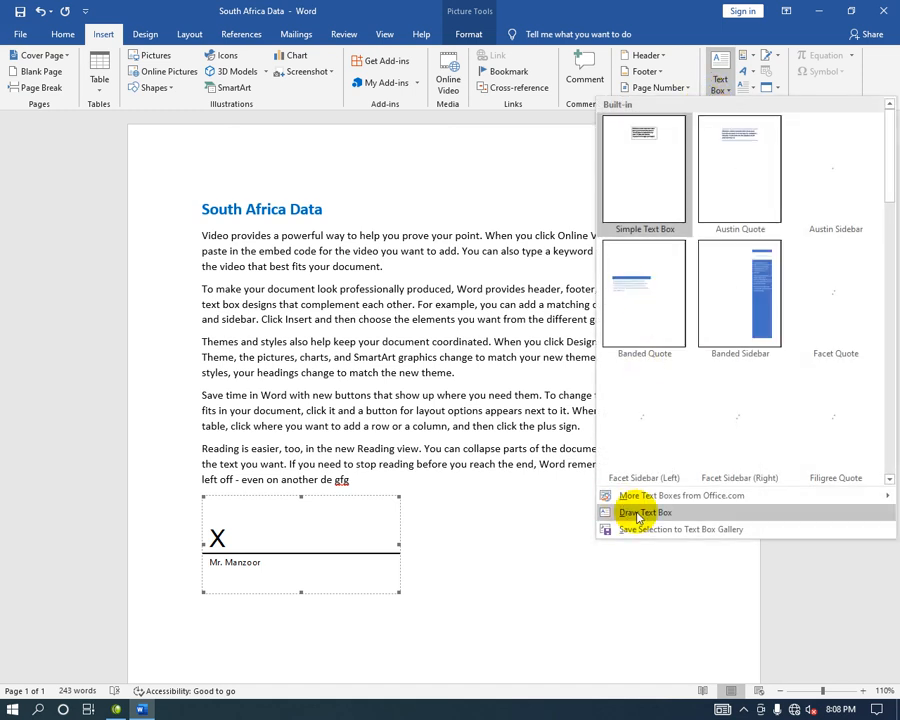
{"action": "left_click", "coordinate": [640, 513]}
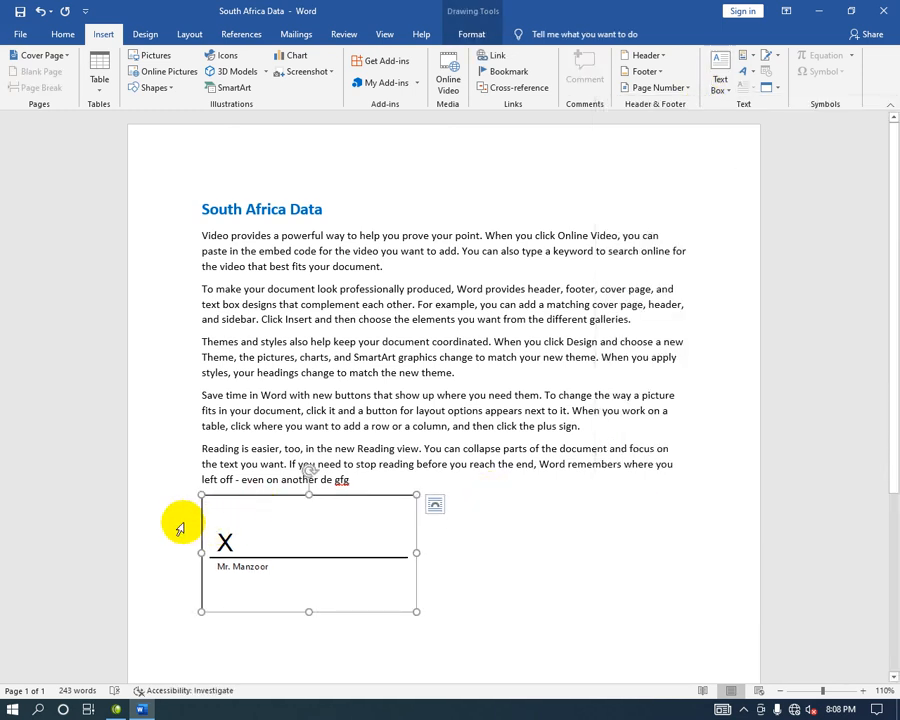
{"action": "left_click", "coordinate": [735, 55]}
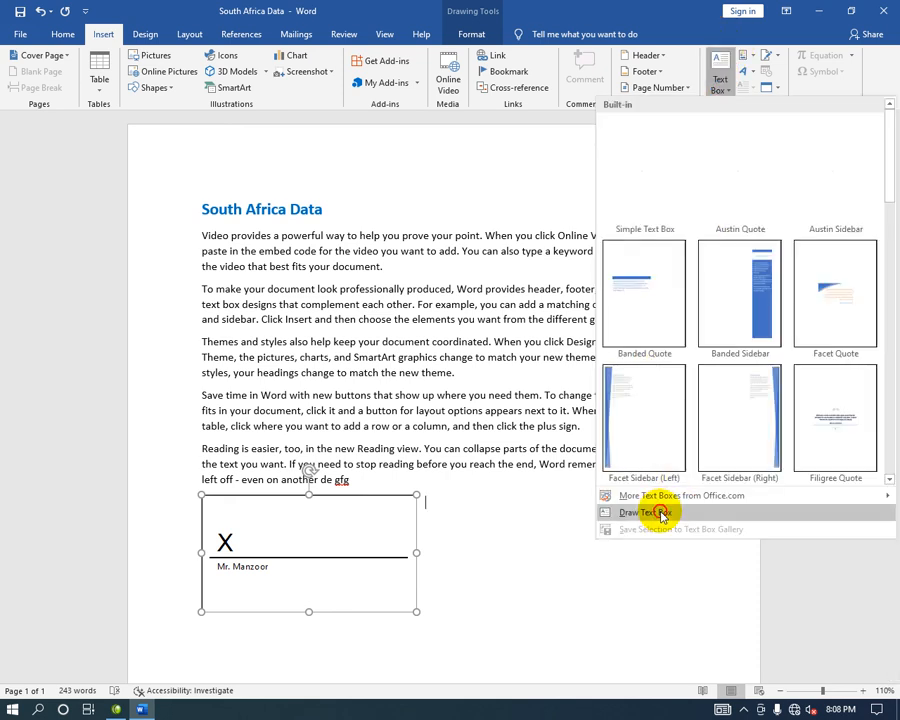
{"action": "left_click", "coordinate": [660, 513]}
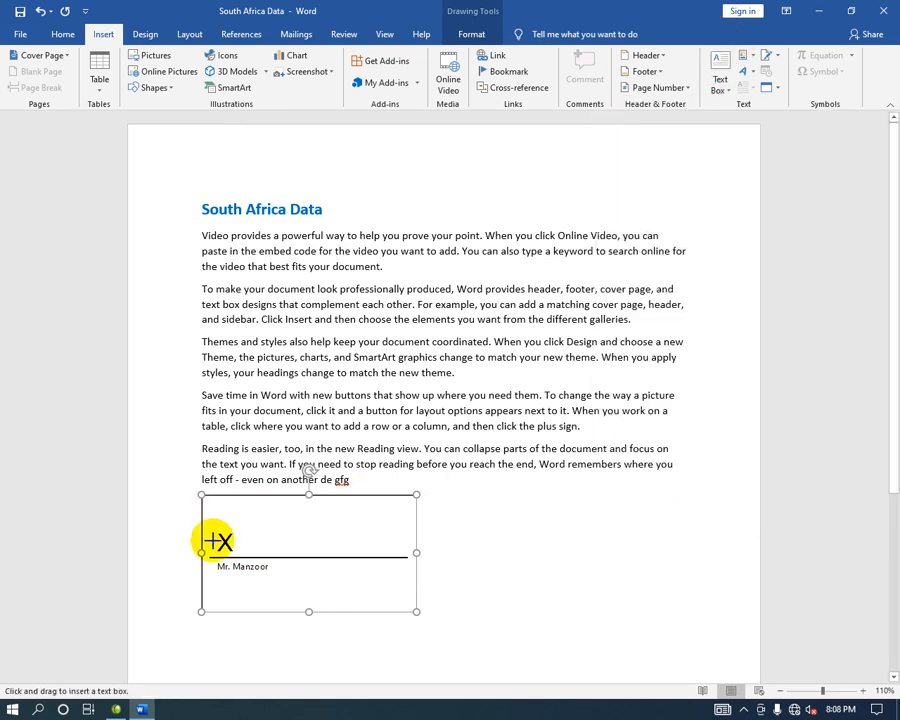
{"action": "left_click_drag", "start_coordinate": [210, 527], "coordinate": [245, 551]}
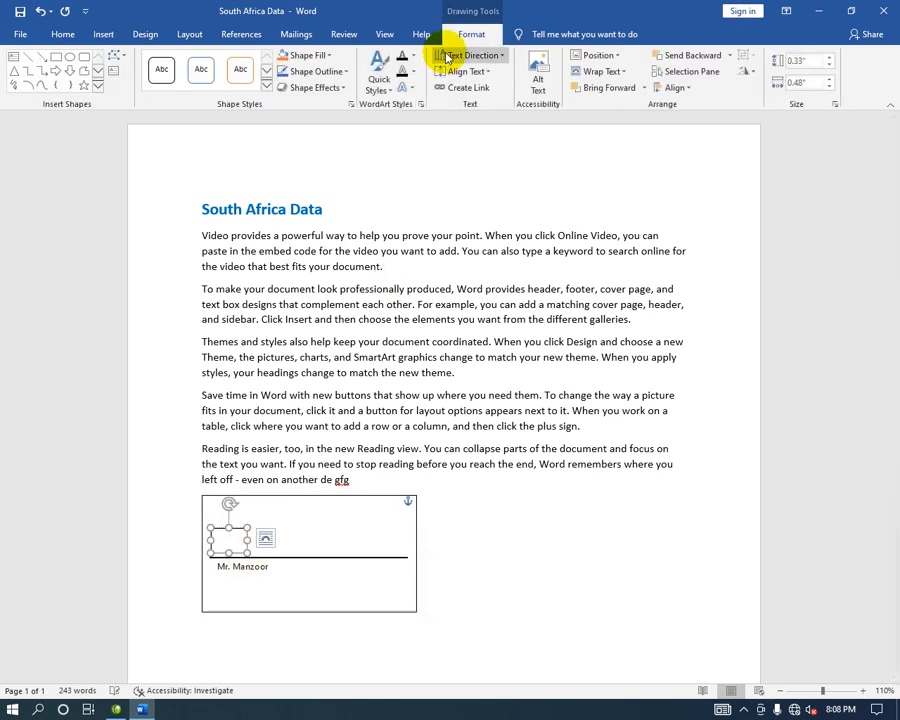
Fill the small text box white to hide the X mark.
{"action": "left_click", "coordinate": [303, 57]}
{"action": "left_click", "coordinate": [305, 177]}
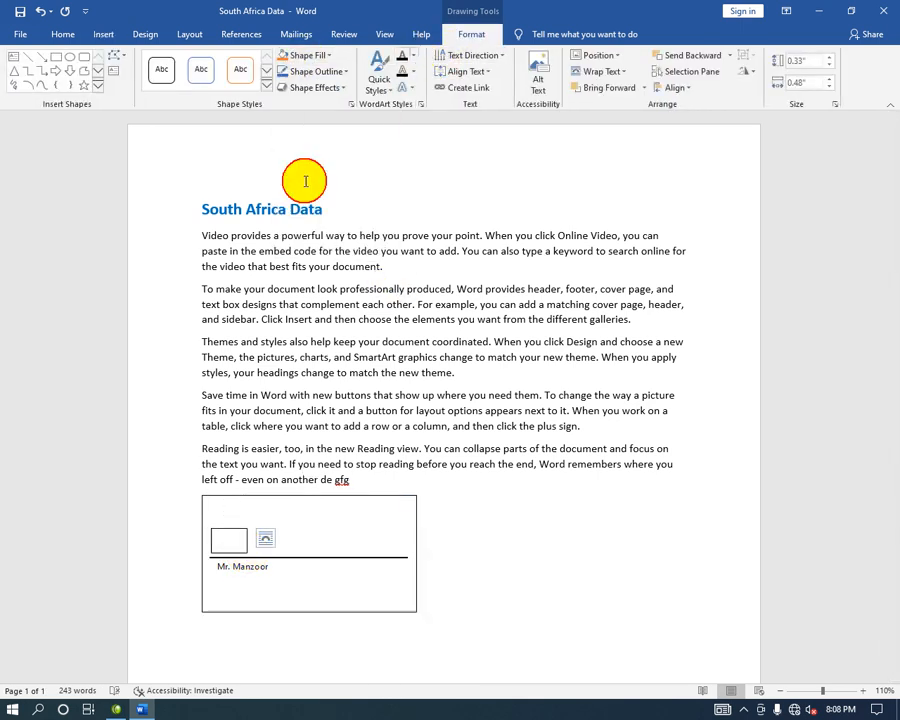
{"action": "left_click", "coordinate": [316, 72]}
{"action": "left_click", "coordinate": [316, 56]}
{"action": "left_click", "coordinate": [285, 86]}
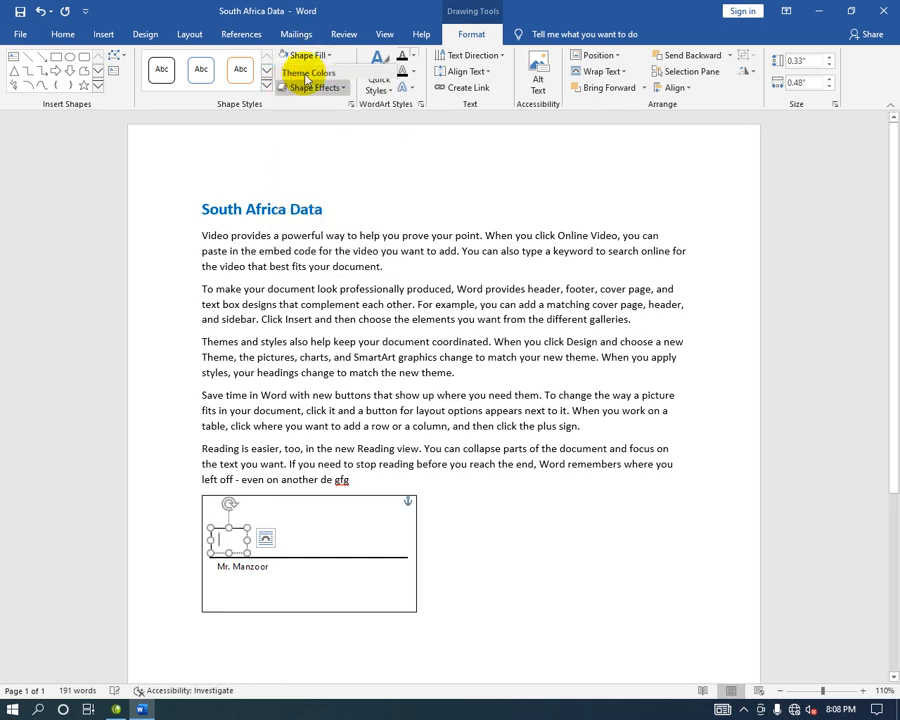
{"action": "left_click", "coordinate": [316, 72]}
{"action": "left_click", "coordinate": [311, 188]}
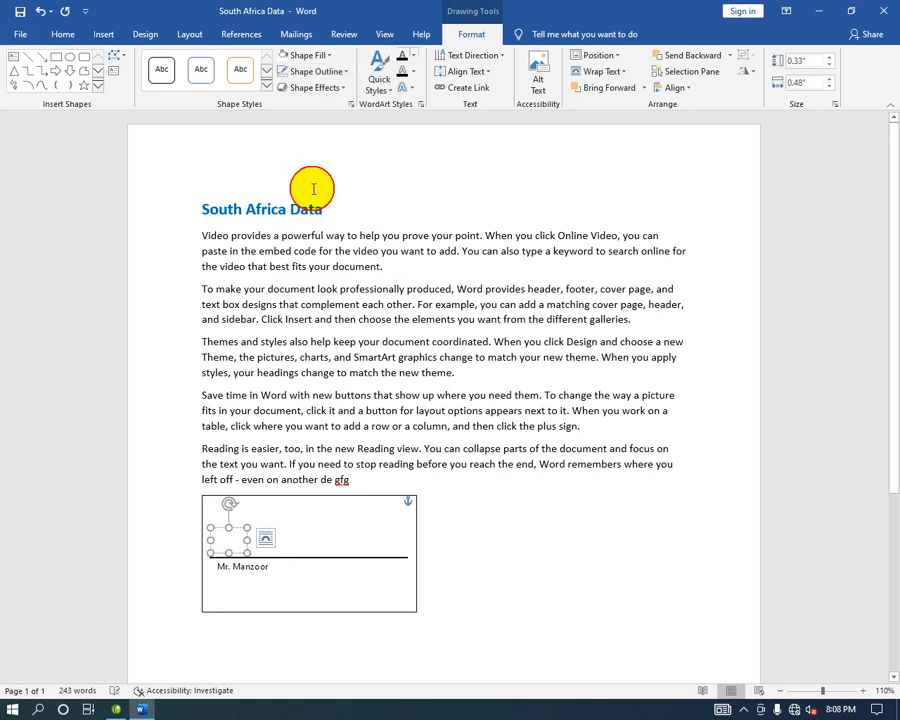
Delete the small box and icon from the signature box, then open the File page.
{"action": "key", "text": "Delete"}
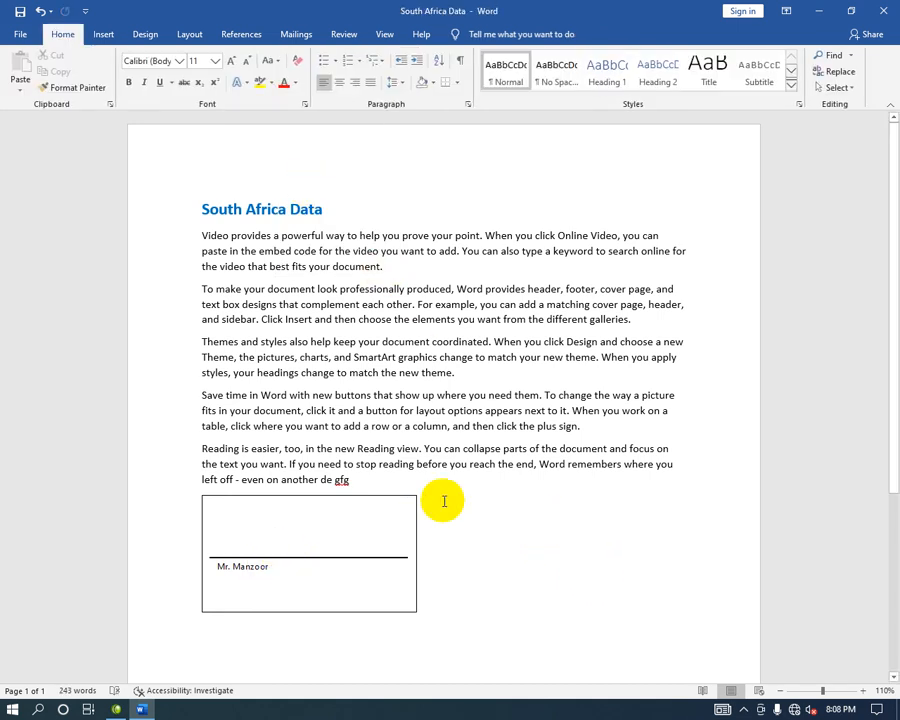
{"action": "left_click", "coordinate": [413, 516]}
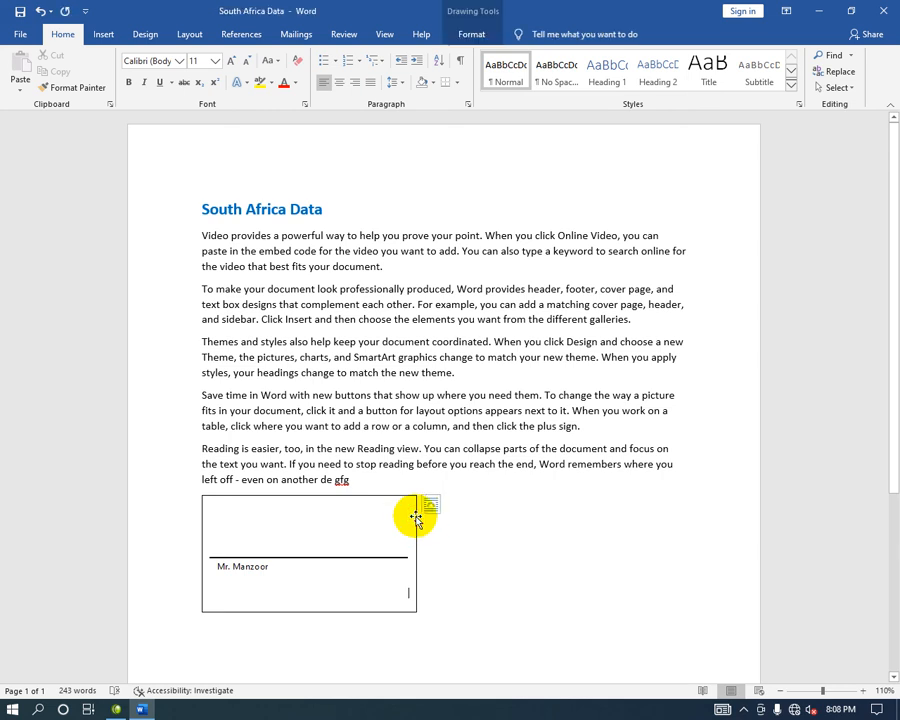
{"action": "left_click", "coordinate": [559, 547]}
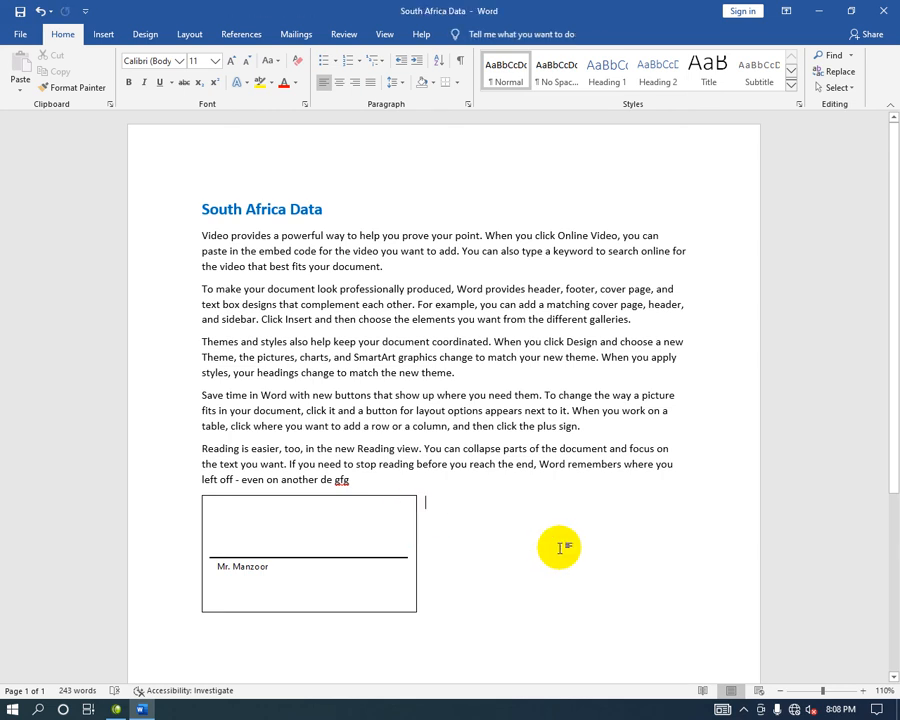
{"action": "left_click", "coordinate": [24, 34]}
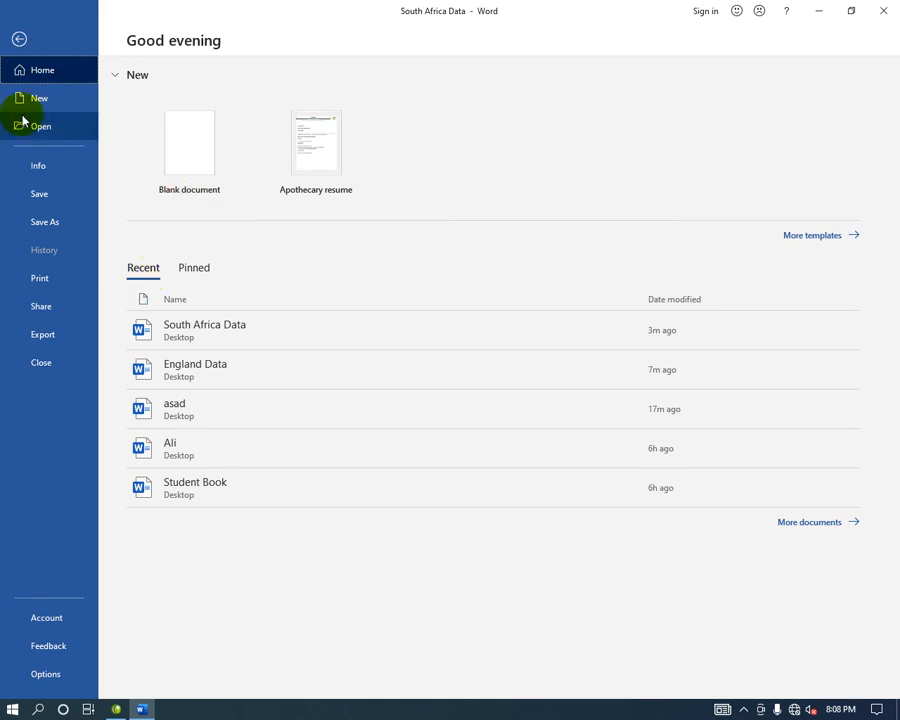
Mark South Africa Data as final via Info > Protect Document, confirming both prompts.
{"action": "left_click", "coordinate": [48, 168]}
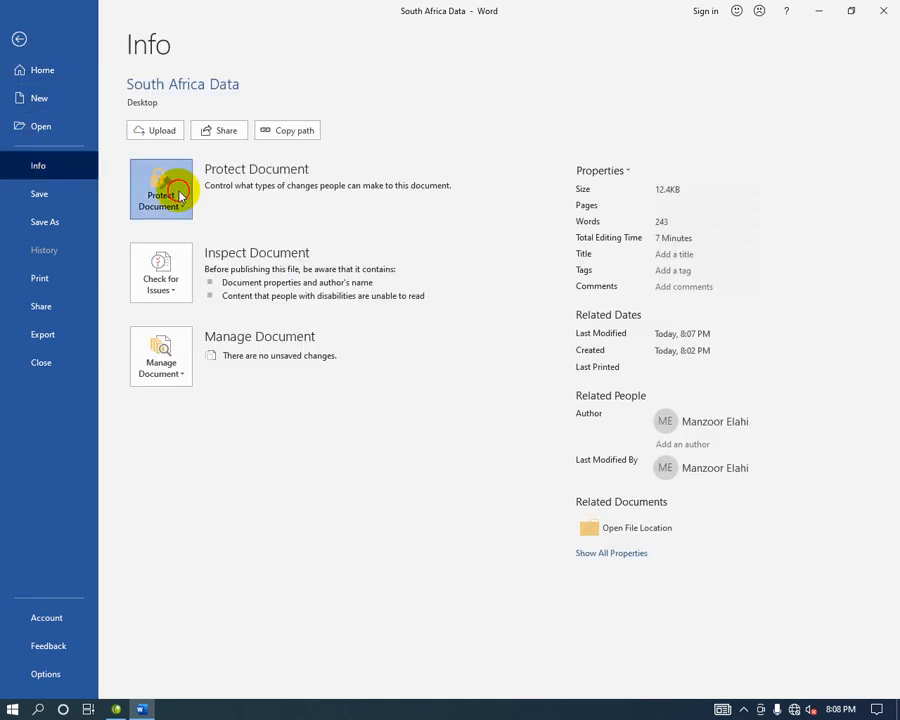
{"action": "left_click", "coordinate": [176, 195]}
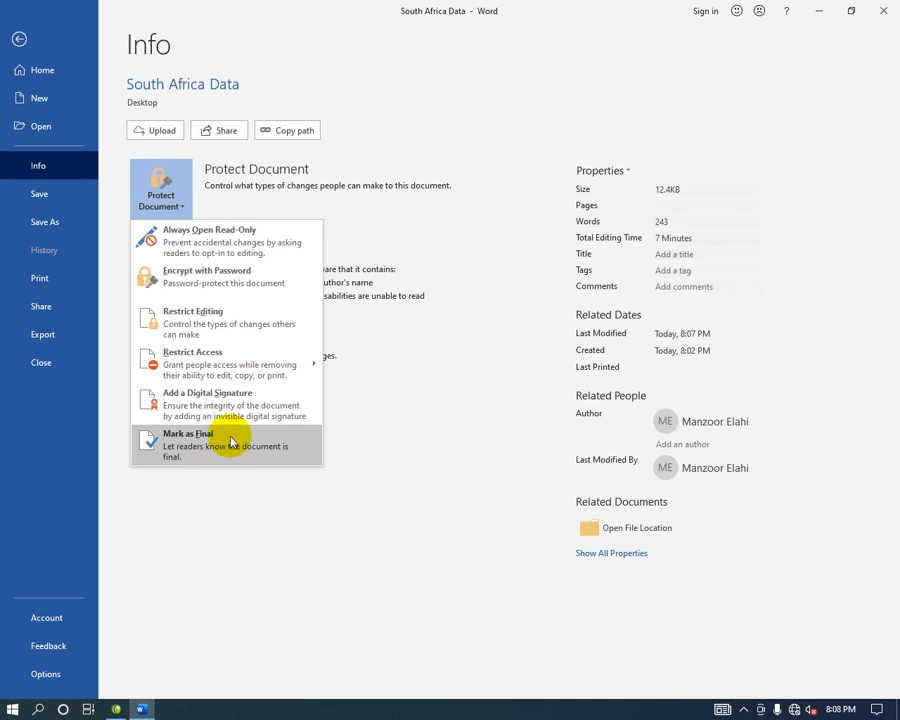
{"action": "left_click", "coordinate": [19, 40]}
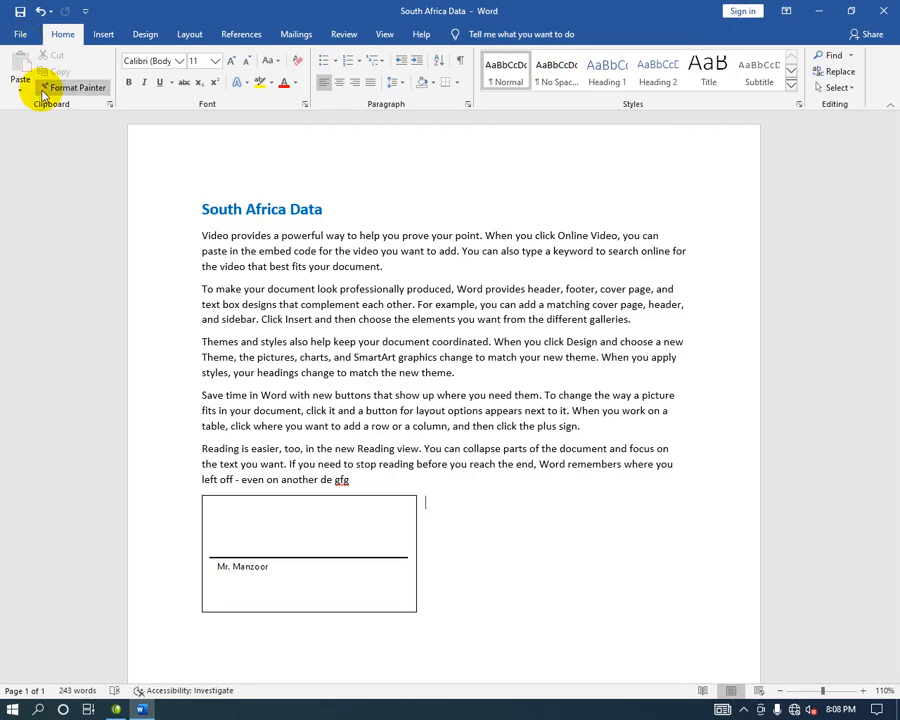
{"action": "left_click", "coordinate": [45, 92]}
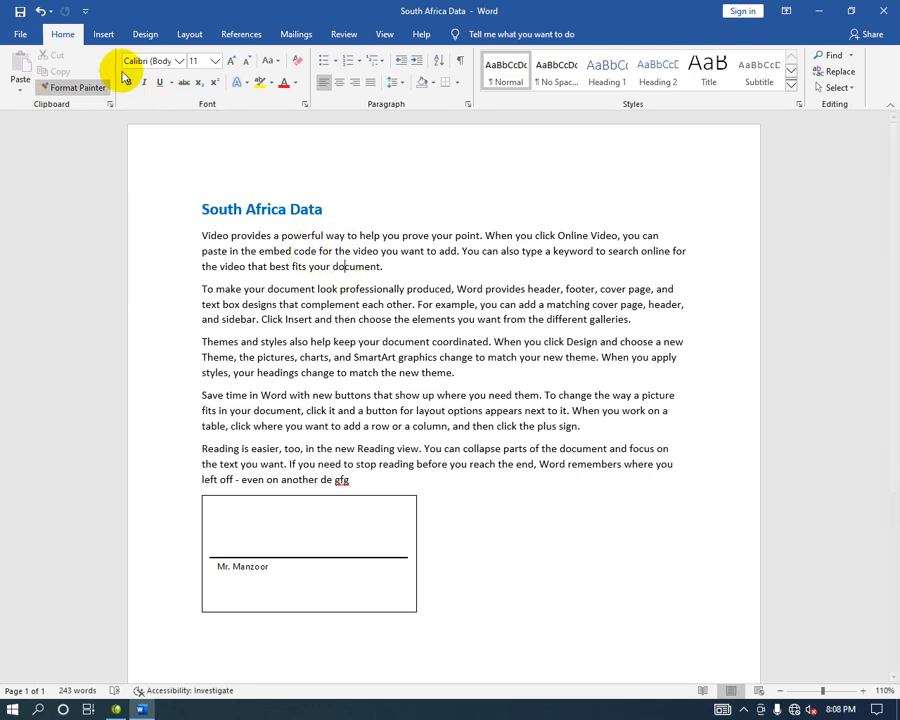
{"action": "left_click", "coordinate": [24, 36]}
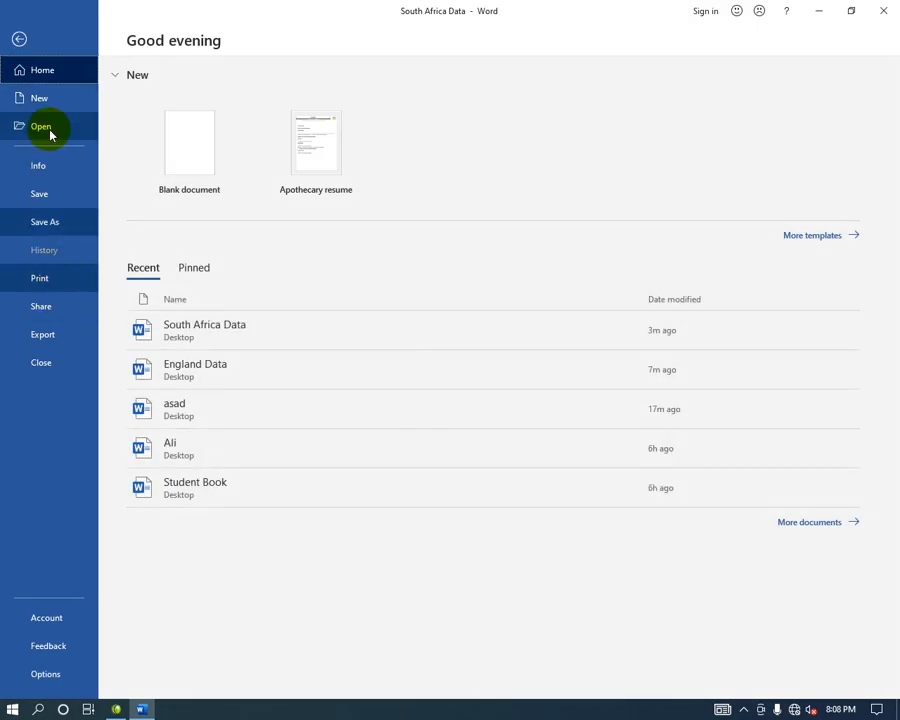
{"action": "left_click", "coordinate": [55, 168]}
{"action": "left_click", "coordinate": [152, 200]}
{"action": "left_click", "coordinate": [218, 442]}
{"action": "left_click", "coordinate": [430, 393]}
{"action": "left_click", "coordinate": [455, 412]}
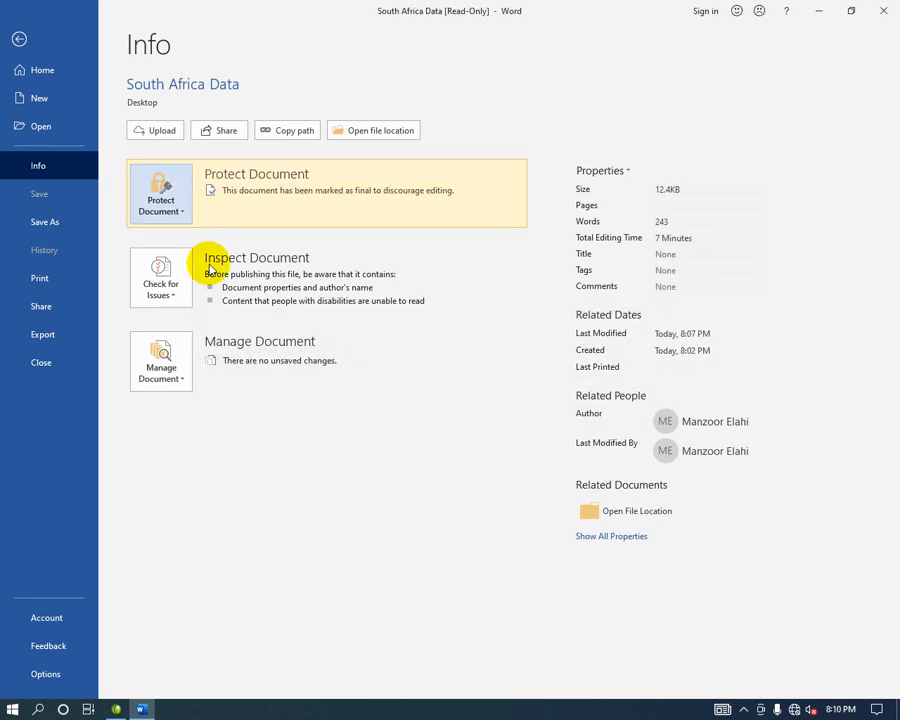
{"action": "left_click", "coordinate": [19, 37]}
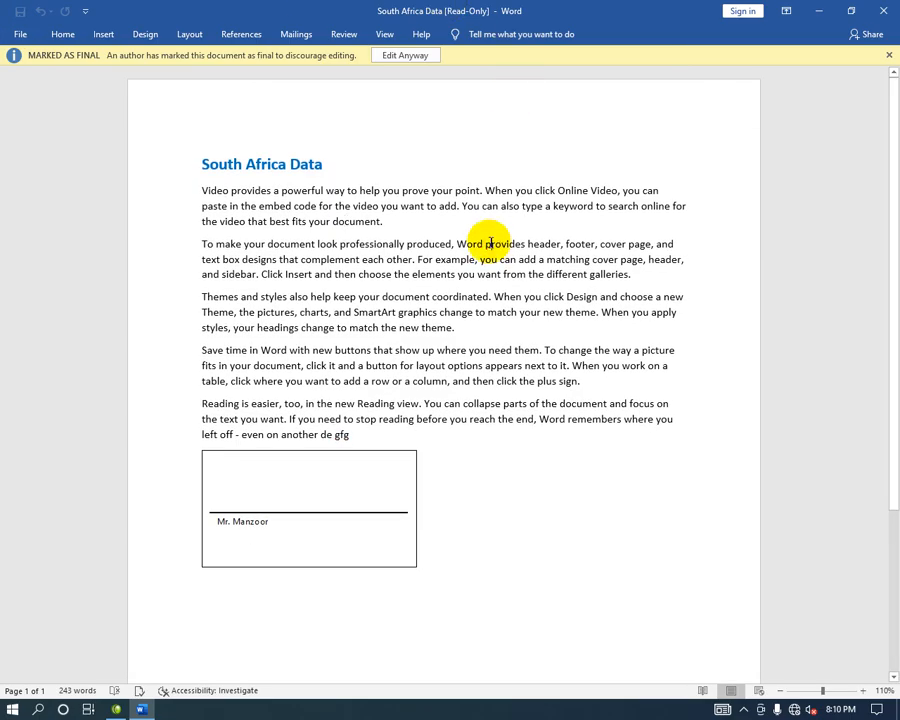
Close and reopen South Africa Data, finding it still read-only, then bring up Run.
{"action": "key", "text": "alt+F4"}
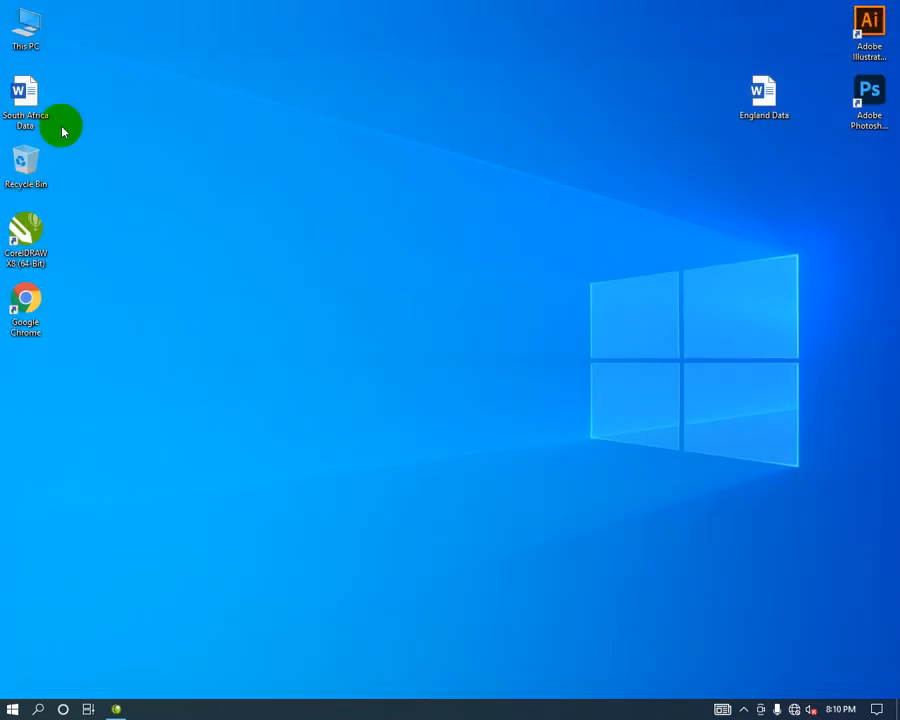
{"action": "double_click", "coordinate": [27, 97]}
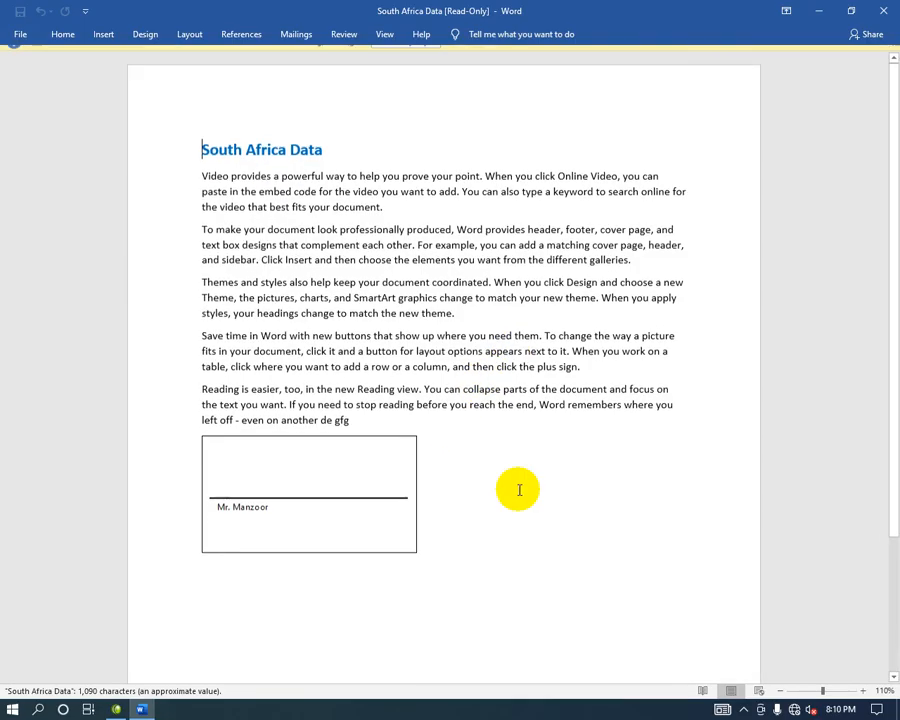
{"action": "left_click", "coordinate": [530, 491]}
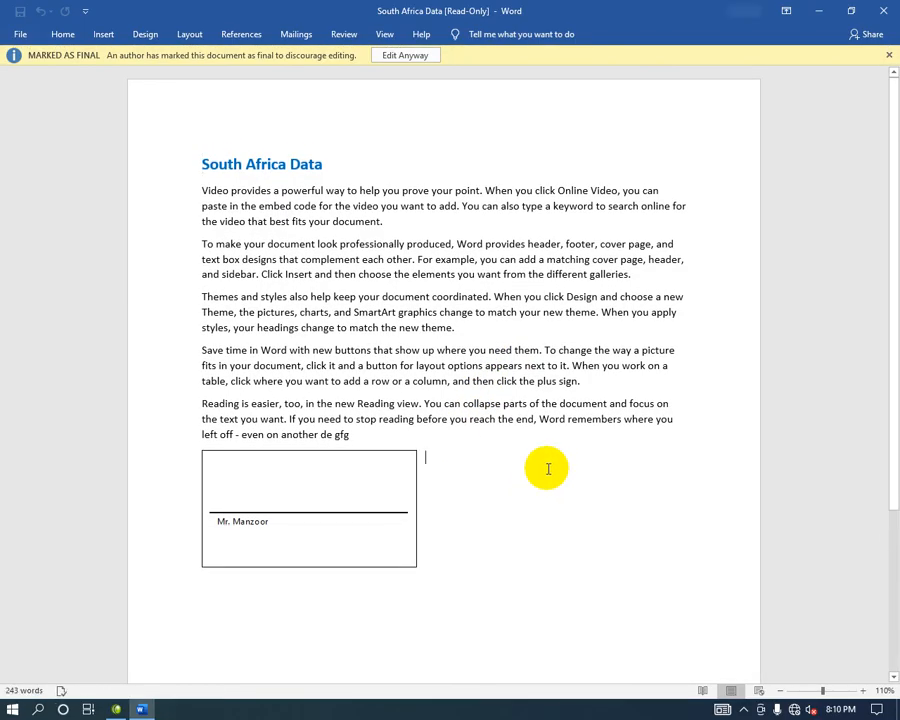
{"action": "key", "text": "BackSpace"}
{"action": "left_click", "coordinate": [455, 363]}
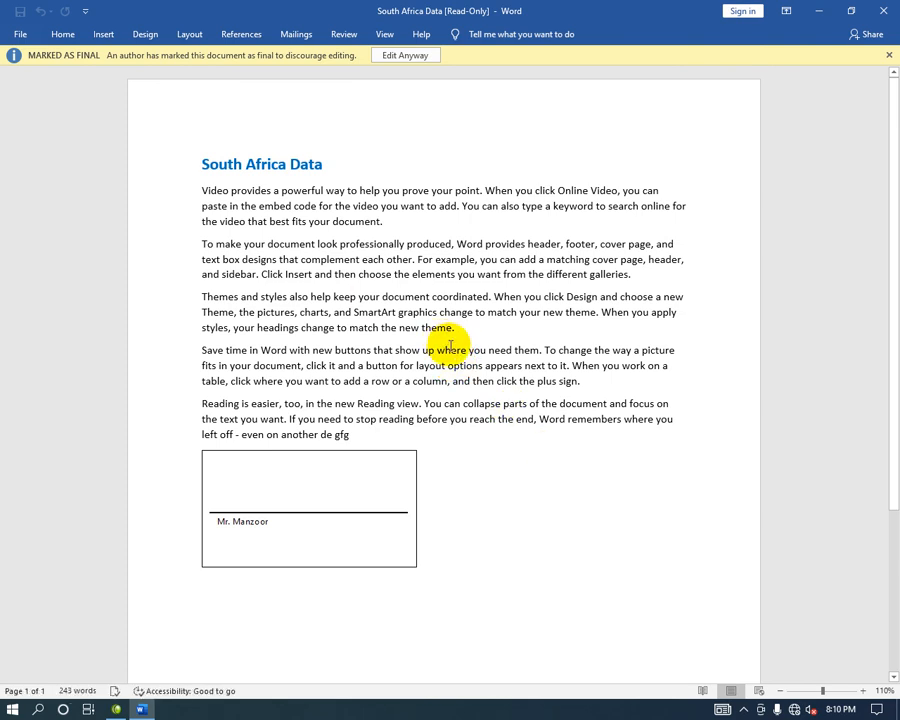
{"action": "key", "text": "super+r"}
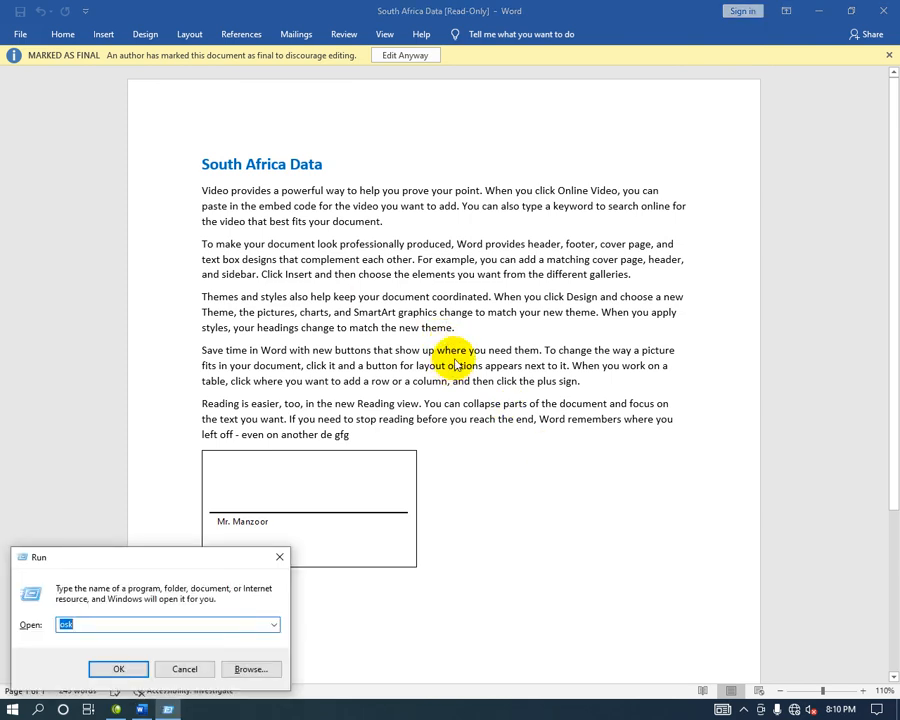
Launch osk, attempt typing in the locked text, then choose Edit Anyway on the Marked as Final bar.
{"action": "key", "text": "Return"}
{"action": "left_click", "coordinate": [567, 354]}
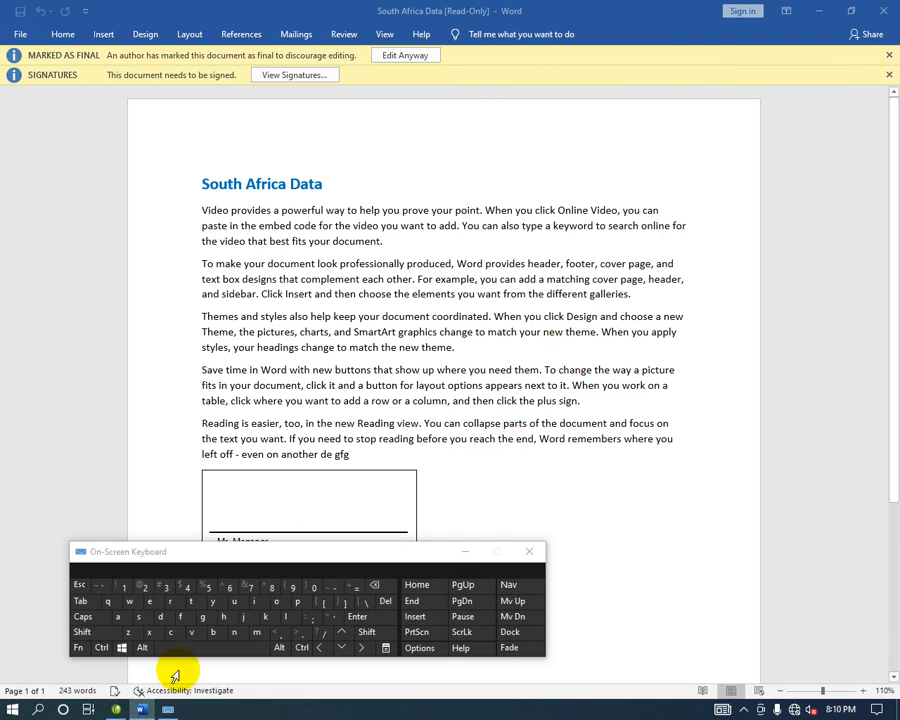
{"action": "left_click", "coordinate": [212, 601]}
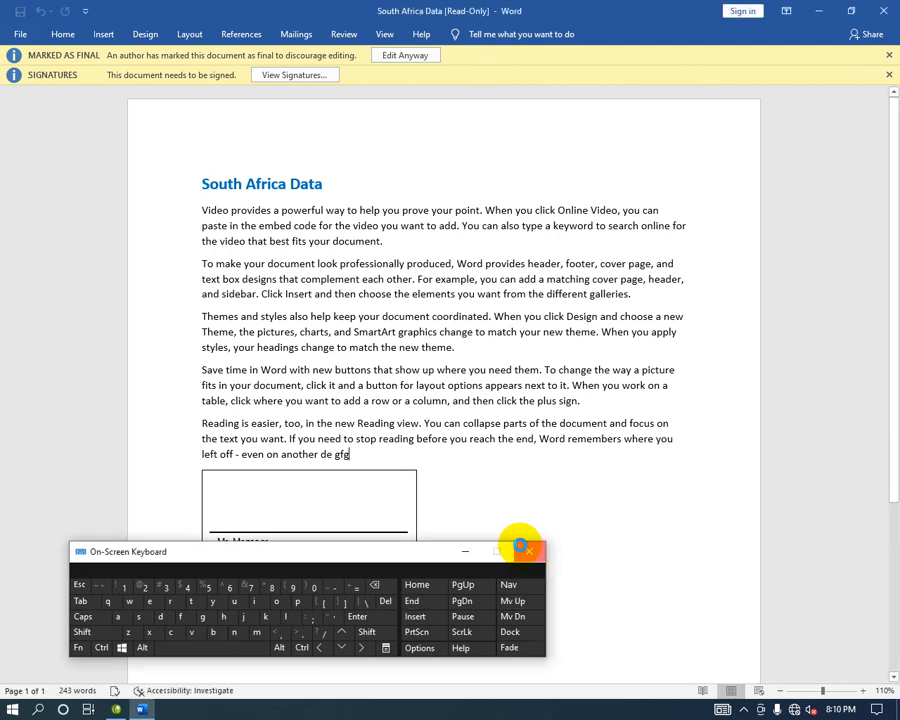
{"action": "left_click", "coordinate": [468, 468]}
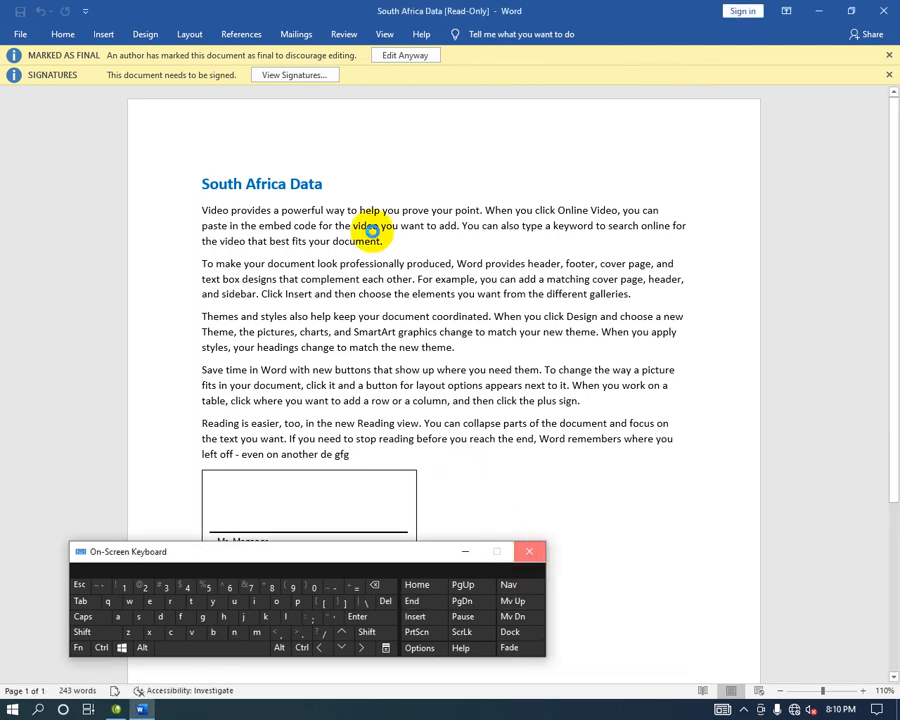
{"action": "left_click", "coordinate": [409, 56]}
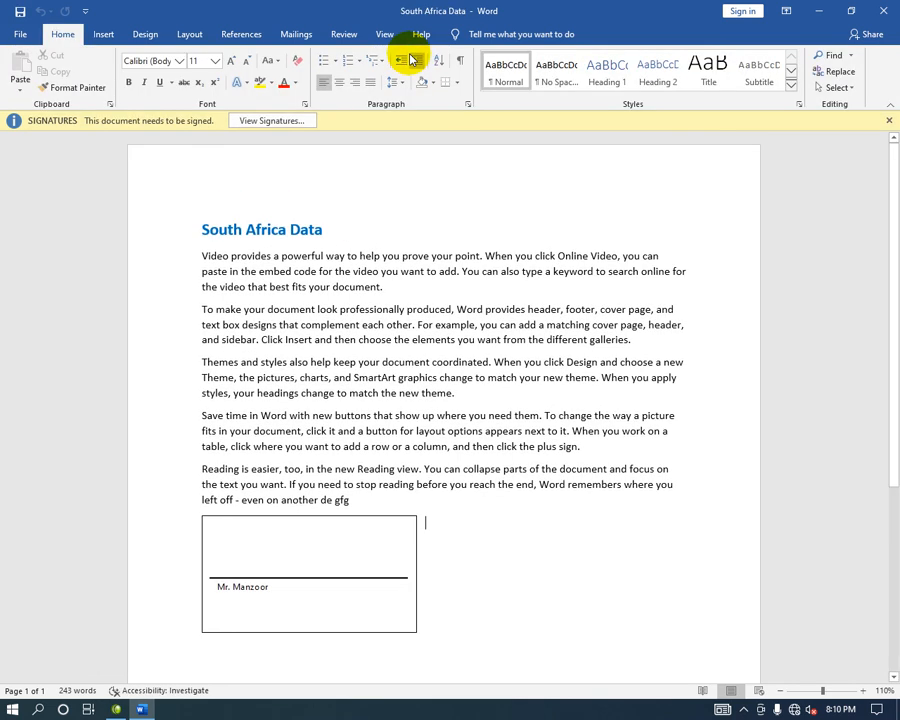
Append 'tyryyty' to the last line, overwrite part of paragraph four with 'yrty', and close the Signatures bar.
{"action": "left_click", "coordinate": [362, 499]}
{"action": "type", "text": "tyryyty"}
{"action": "left_click_drag", "start_coordinate": [475, 442], "coordinate": [464, 423]}
{"action": "type", "text": "yrty"}
{"action": "left_click", "coordinate": [397, 377]}
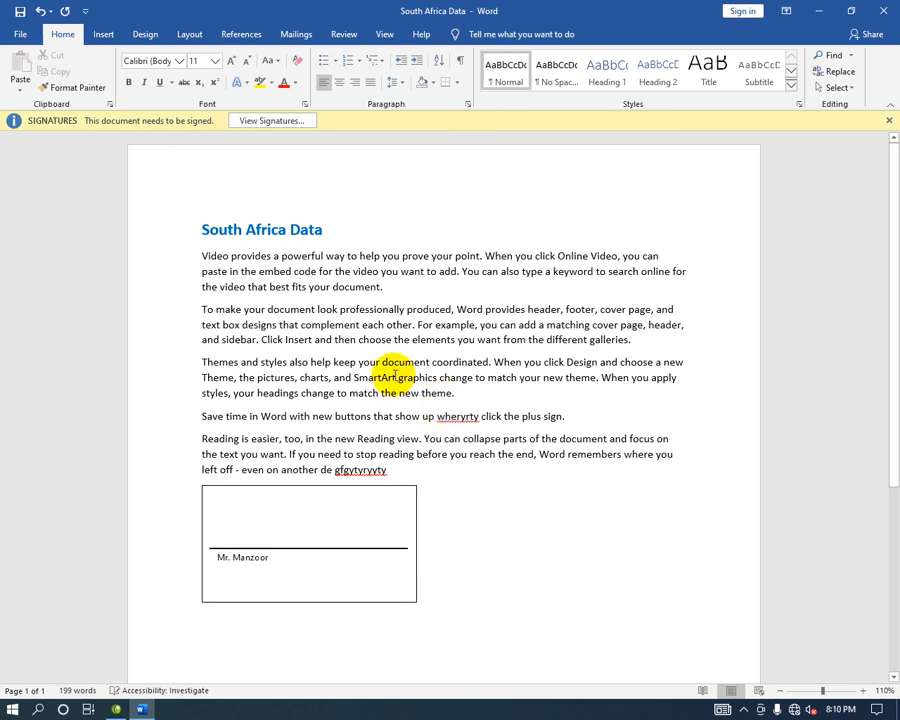
{"action": "left_click", "coordinate": [888, 118]}
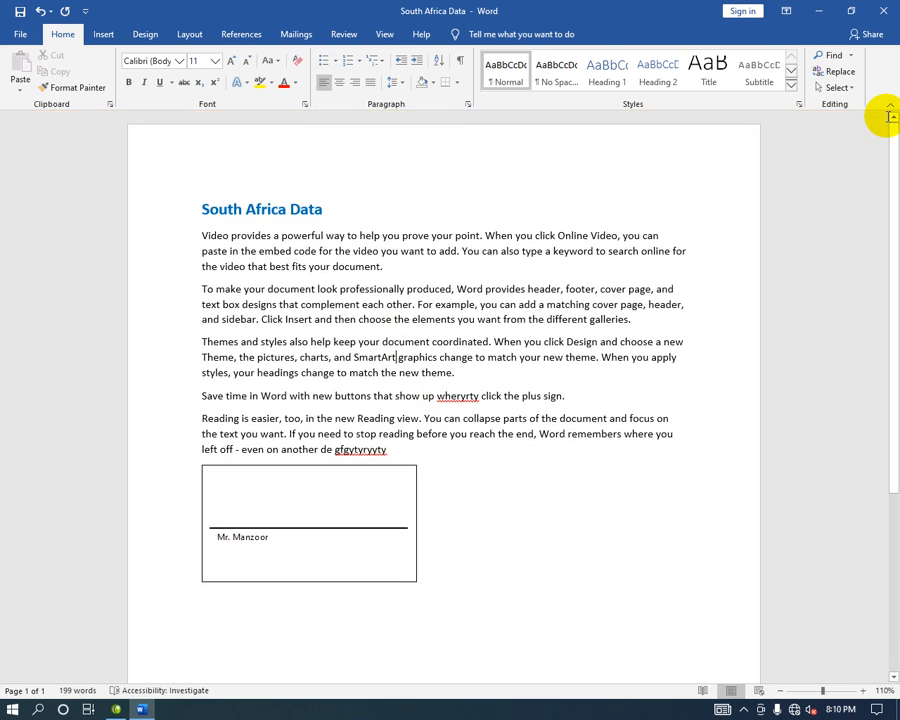
Show the Protect Document options on the File > Info page for South Africa Data.
{"action": "left_click", "coordinate": [21, 34]}
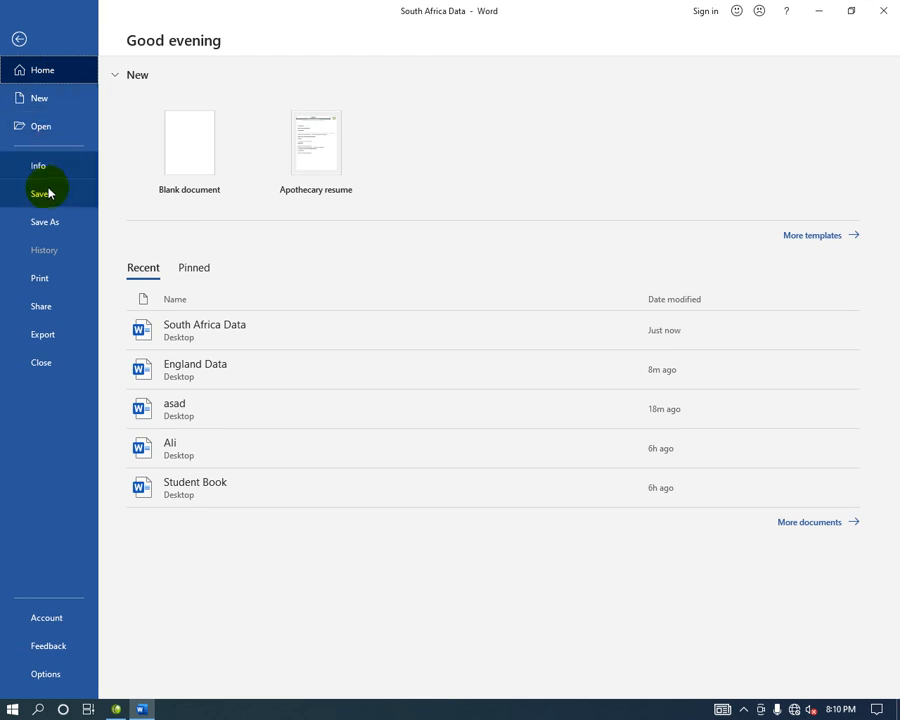
{"action": "left_click", "coordinate": [56, 164]}
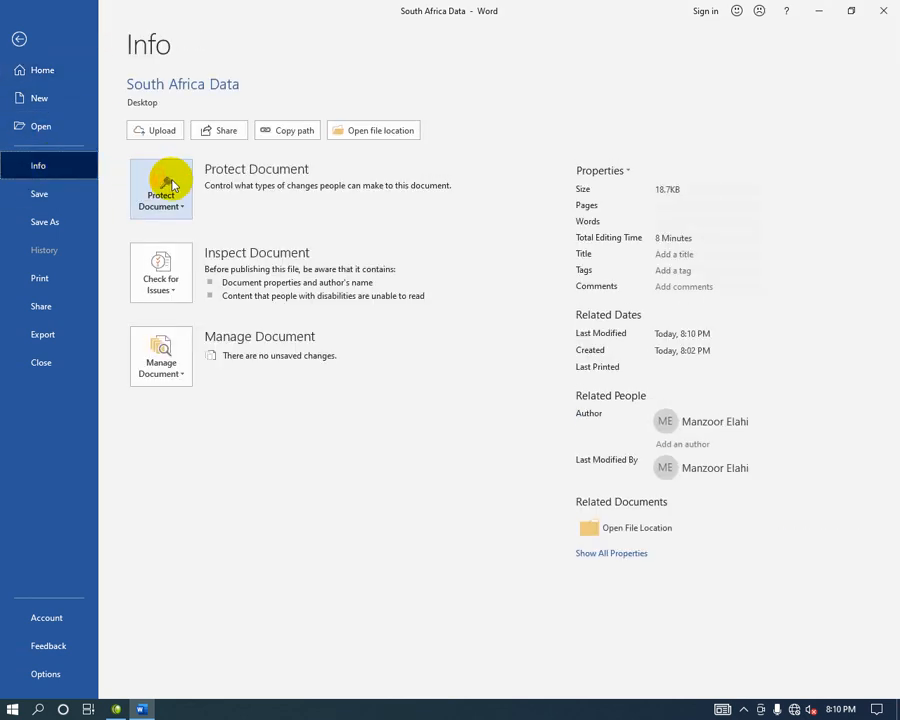
{"action": "left_click", "coordinate": [169, 185]}
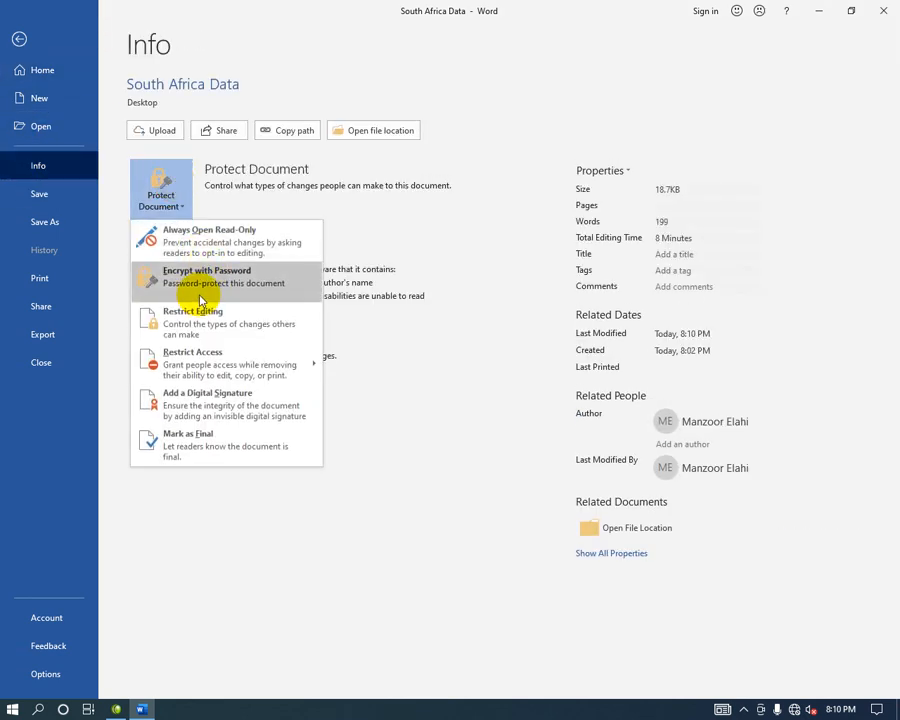